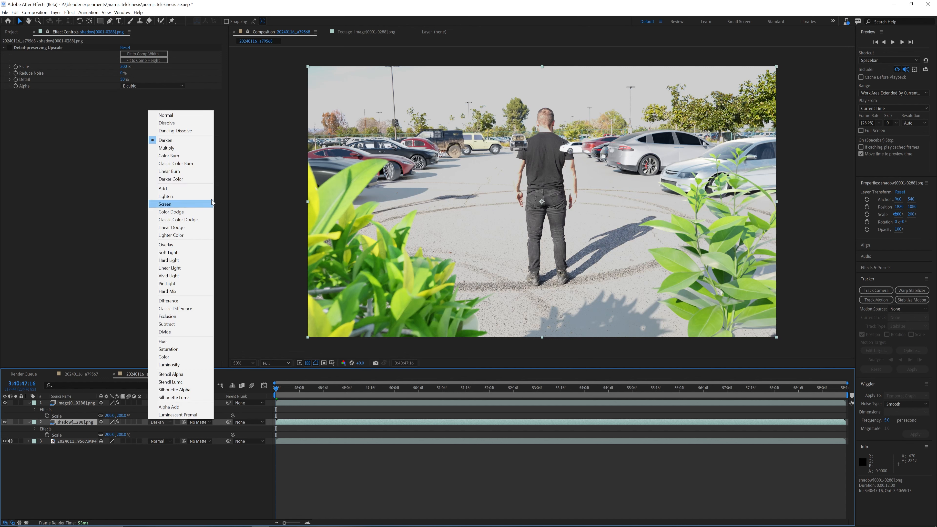
Set the shadow layer's blending mode to Multiply and check the shadows on the asphalt up close.
{"action": "left_click", "coordinate": [196, 150]}
{"action": "key", "text": "period"}
{"action": "key", "text": "period"}
{"action": "key", "text": "period"}
{"action": "left_click_drag", "start_coordinate": [443, 191], "coordinate": [602, 186]}
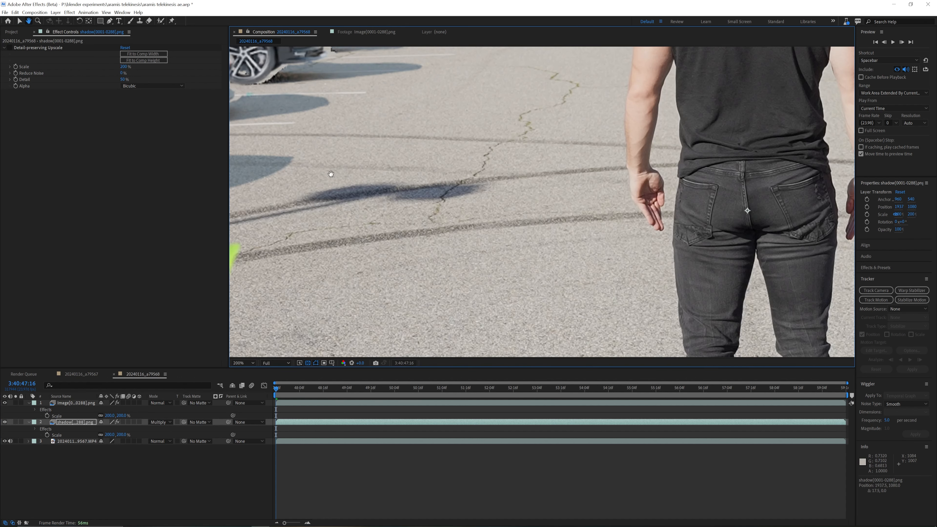
{"action": "key", "text": "ctrl+z"}
{"action": "left_click_drag", "start_coordinate": [247, 169], "coordinate": [322, 174]}
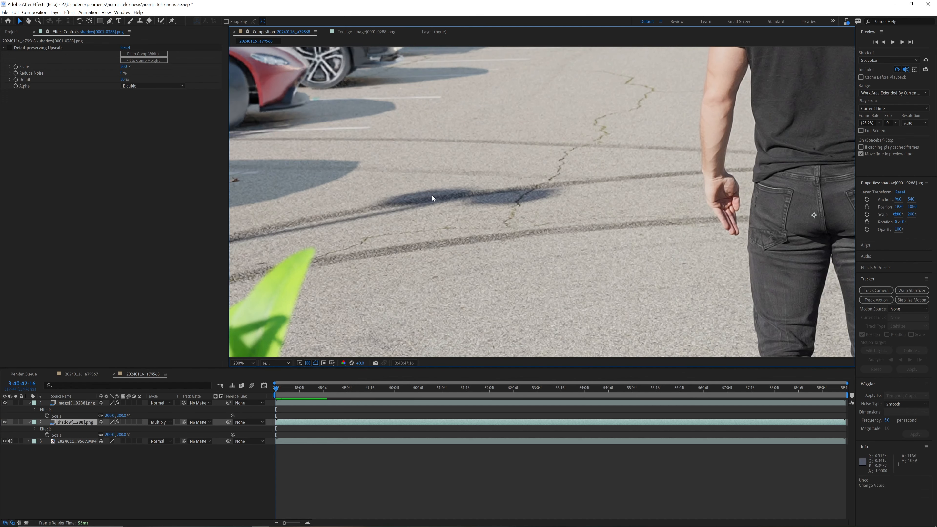
{"action": "scroll", "coordinate": [432, 195], "scroll_direction": "down", "scroll_amount": 4}
{"action": "scroll", "coordinate": [431, 194], "scroll_direction": "up", "scroll_amount": 2}
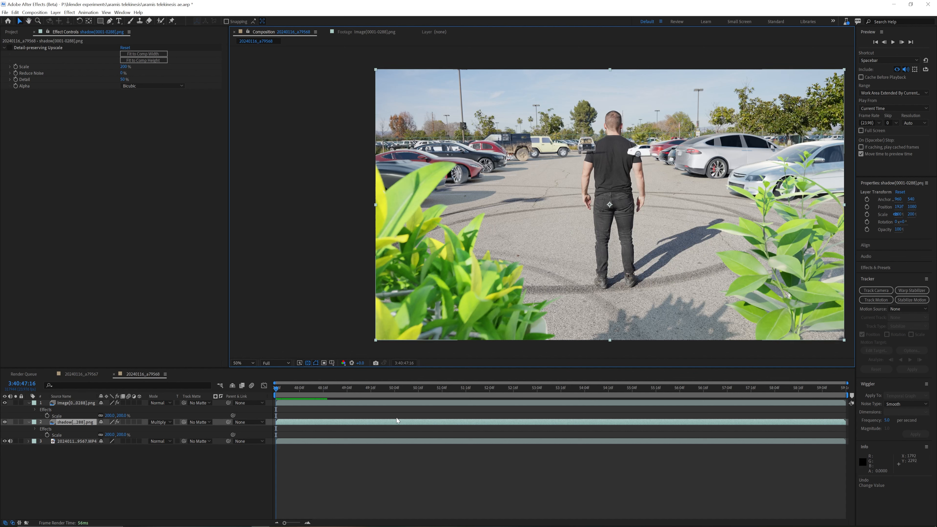
Apply the Curves color correction effect to the shadow layer.
{"action": "right_click", "coordinate": [307, 422]}
{"action": "mouse_move", "coordinate": [337, 324]}
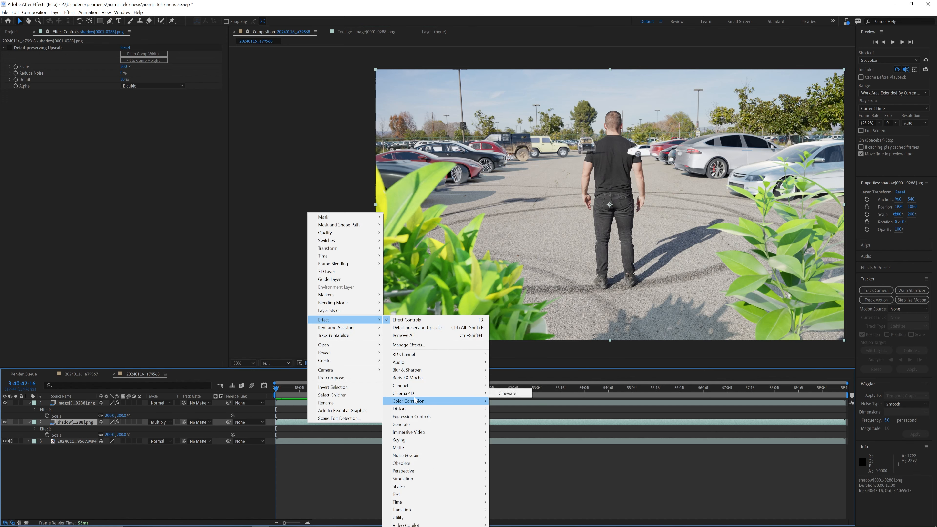
{"action": "mouse_move", "coordinate": [479, 401]}
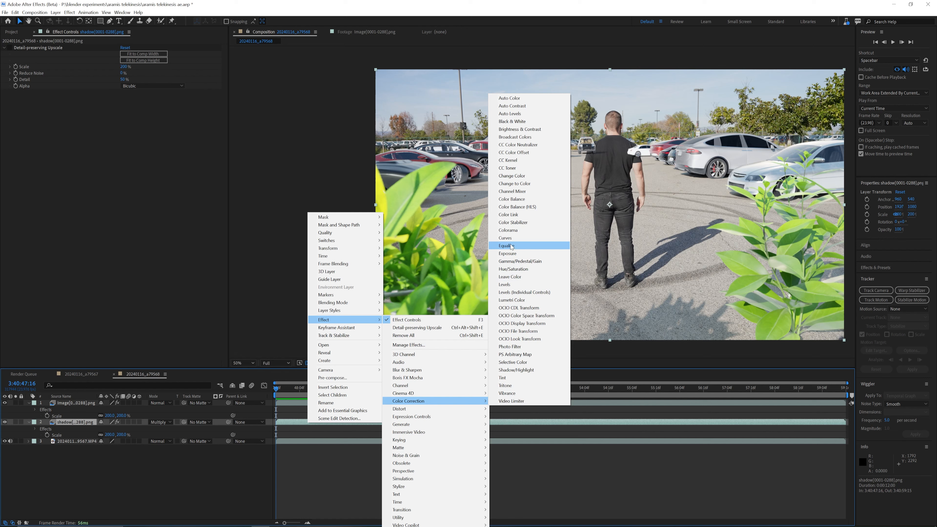
{"action": "left_click", "coordinate": [506, 238]}
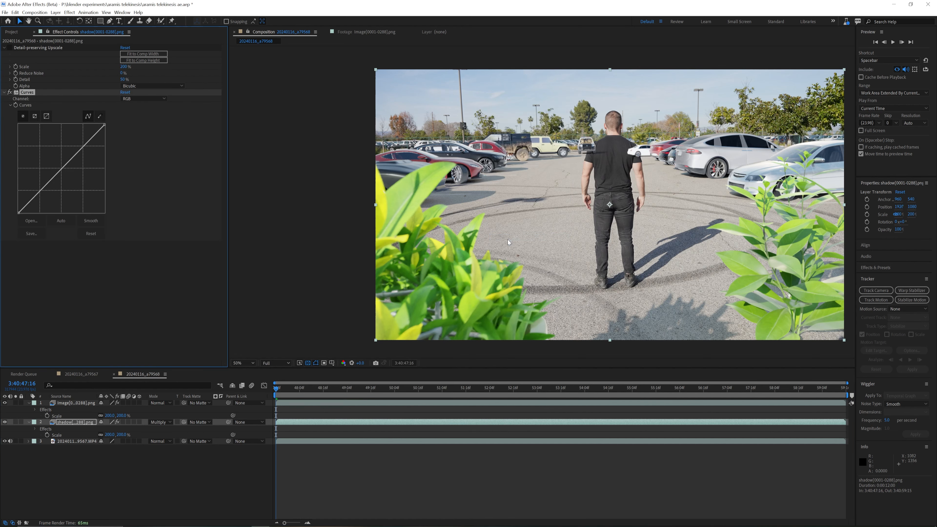
Move the RGB curve's black and white points inward to strengthen the shadow contrast, and compare with the Curves effect off and on.
{"action": "left_click_drag", "start_coordinate": [21, 214], "coordinate": [50, 213]}
{"action": "key", "text": "period"}
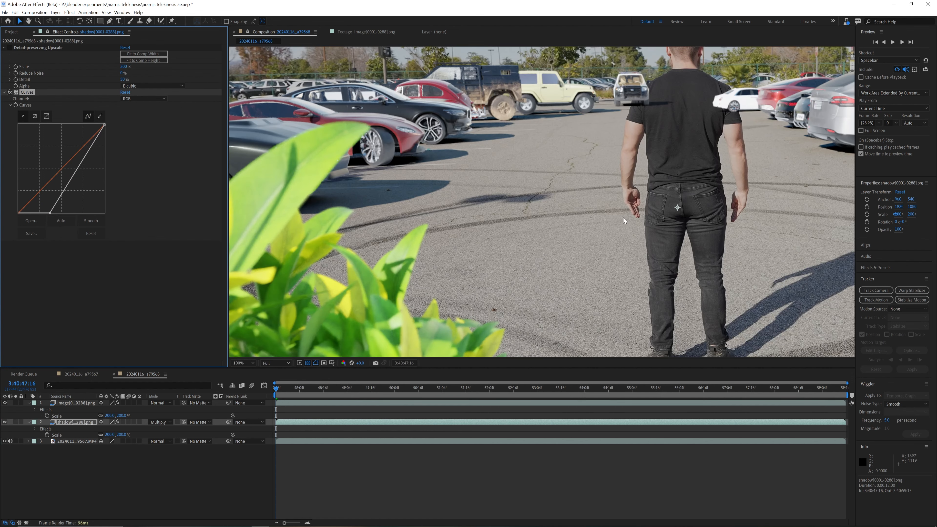
{"action": "key", "text": "h"}
{"action": "left_click_drag", "start_coordinate": [640, 257], "coordinate": [382, 87]}
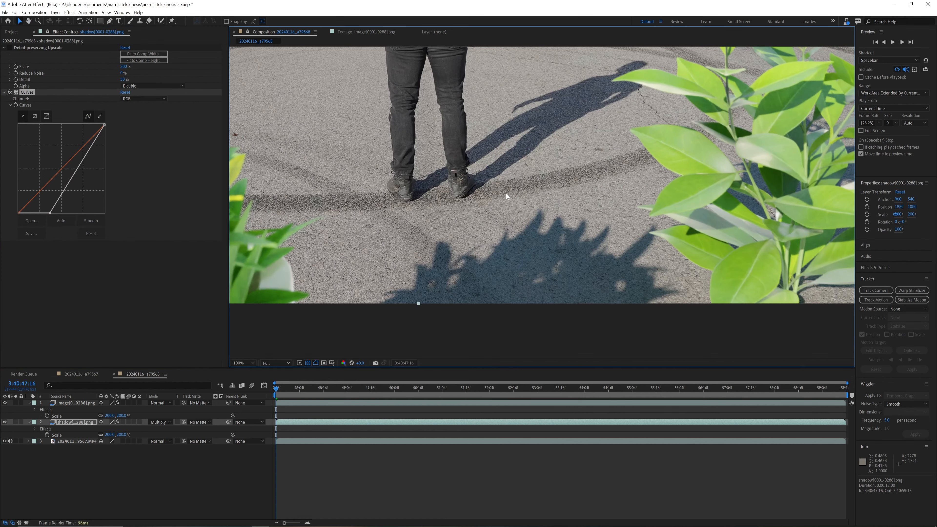
{"action": "scroll", "coordinate": [506, 201], "scroll_direction": "up", "scroll_amount": 1}
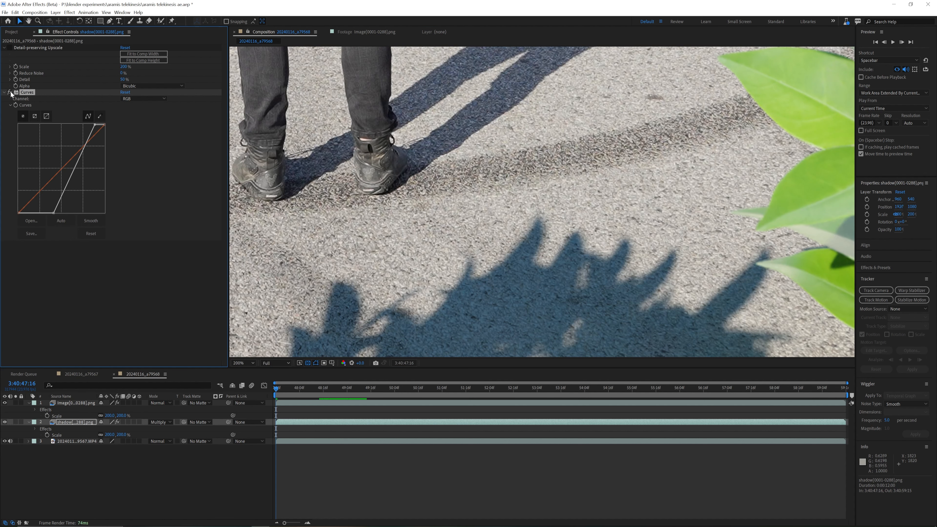
{"action": "left_click", "coordinate": [10, 92]}
{"action": "left_click", "coordinate": [10, 92]}
{"action": "left_click", "coordinate": [11, 93]}
{"action": "left_click", "coordinate": [11, 92]}
Switch Curves to the Blue channel and pull its upper midtones slightly down.
{"action": "left_click", "coordinate": [131, 99]}
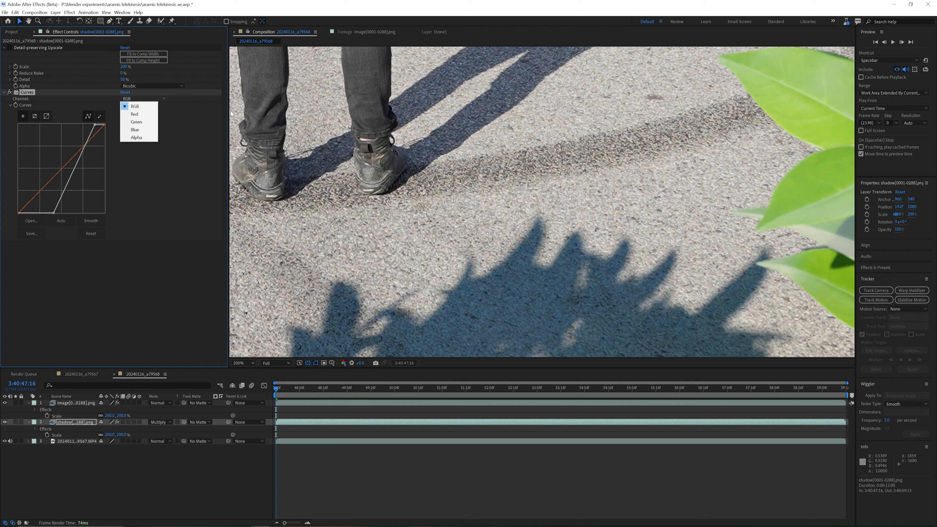
{"action": "left_click", "coordinate": [135, 130]}
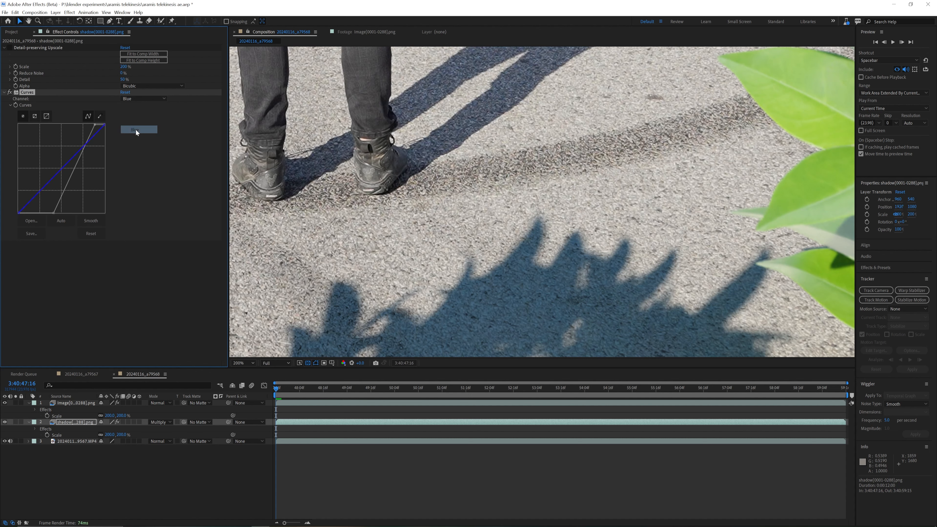
{"action": "left_click_drag", "start_coordinate": [70, 160], "coordinate": [74, 168]}
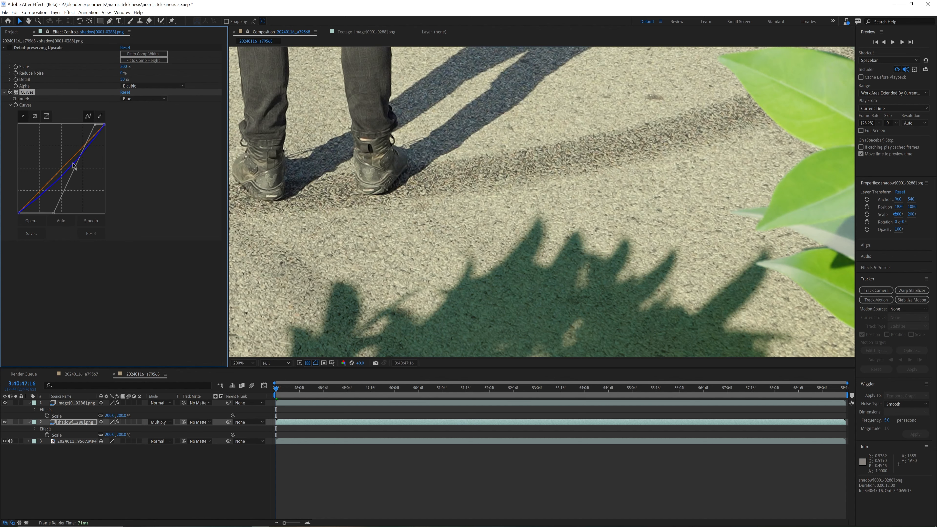
{"action": "key", "text": "comma"}
Switch Curves to the Green channel and lower its highlight endpoint slightly.
{"action": "left_click", "coordinate": [144, 99]}
{"action": "left_click", "coordinate": [135, 122]}
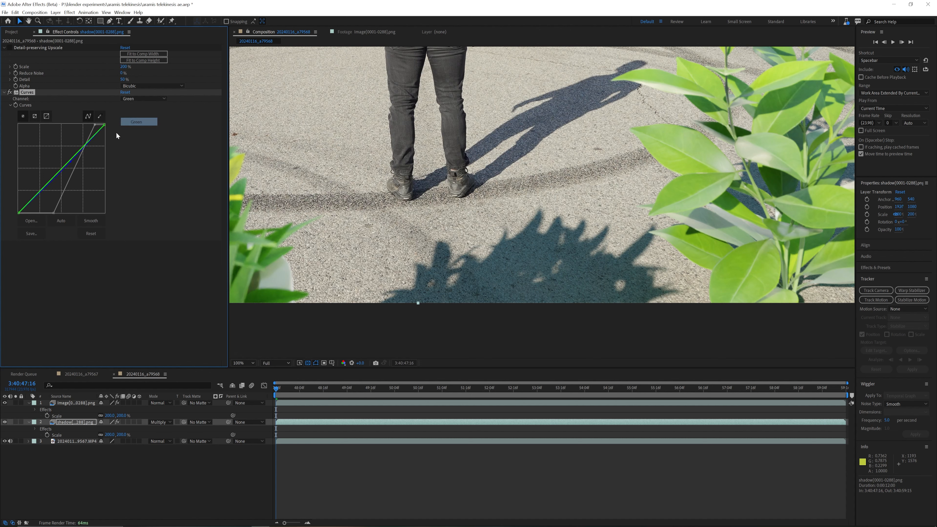
{"action": "left_click_drag", "start_coordinate": [104, 125], "coordinate": [107, 128]}
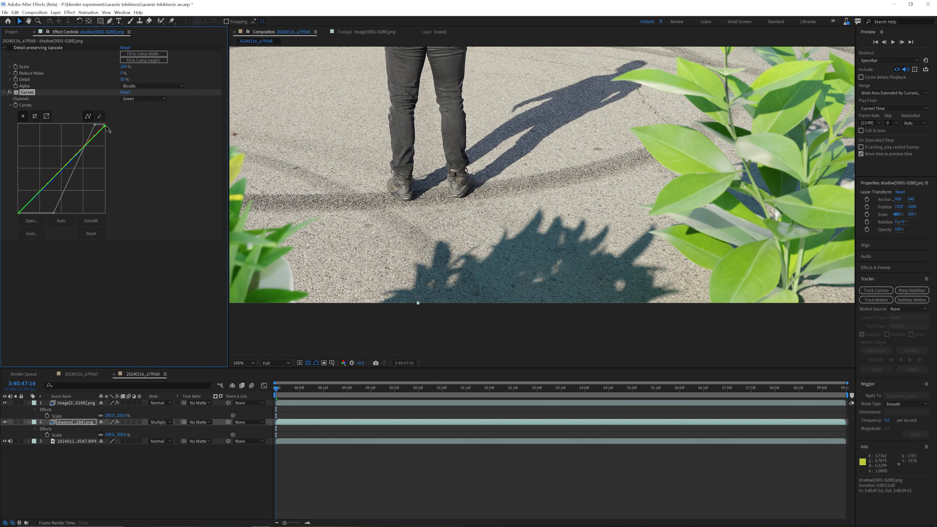
{"action": "key", "text": "comma"}
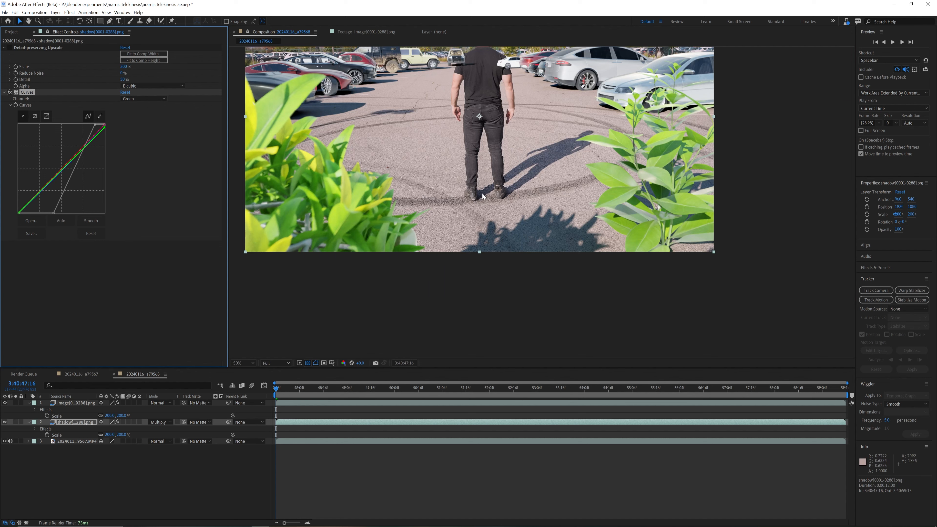
Fine-tune the RGB curve's white point and compare the composite with the shadow layer hidden and shown.
{"action": "left_click", "coordinate": [159, 98]}
{"action": "left_click", "coordinate": [137, 105]}
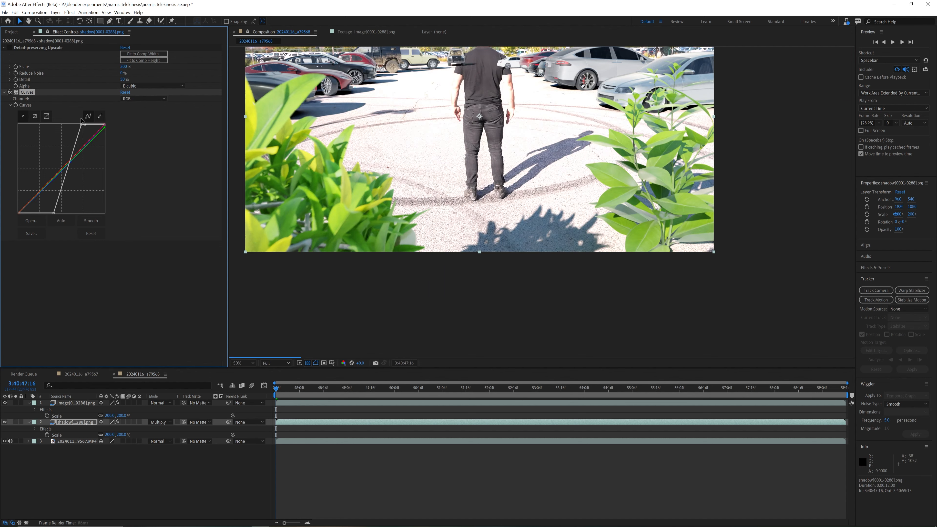
{"action": "key", "text": "comma"}
{"action": "left_click", "coordinate": [5, 423]}
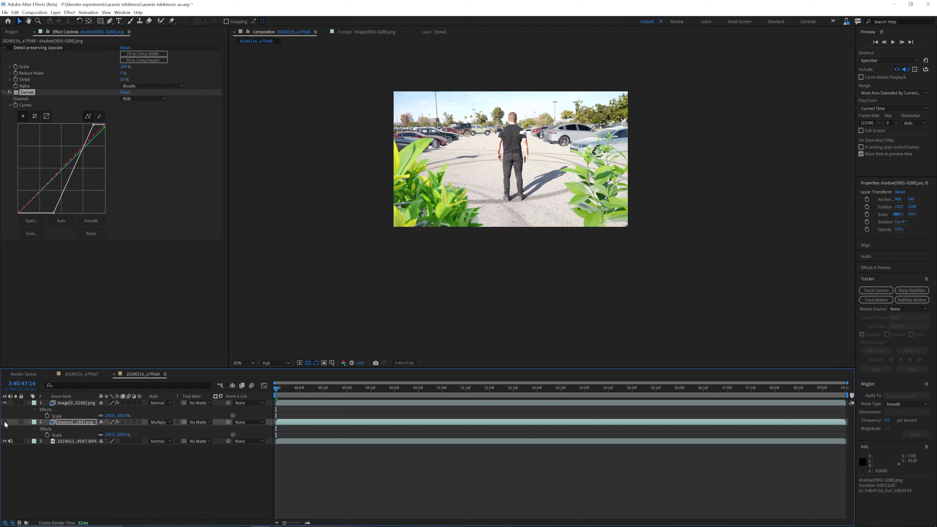
{"action": "left_click", "coordinate": [5, 422]}
{"action": "left_click", "coordinate": [5, 422]}
{"action": "left_click", "coordinate": [5, 422]}
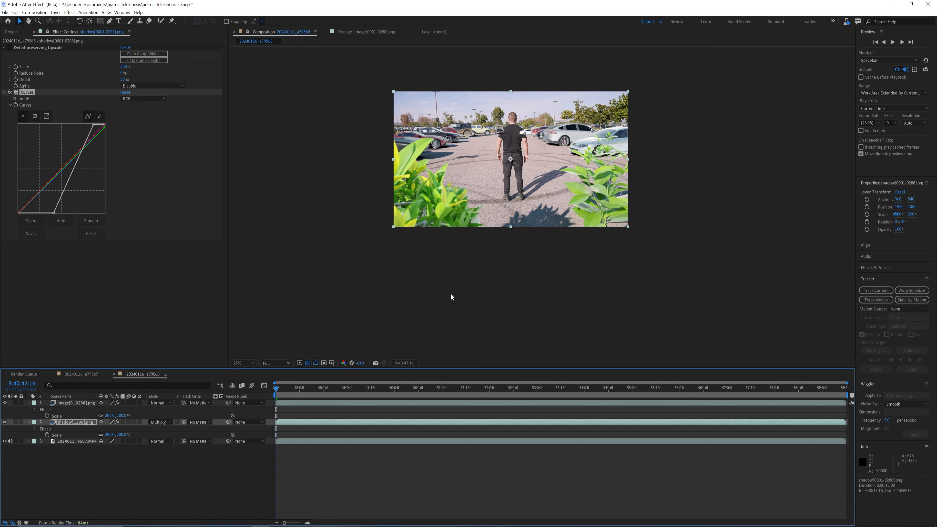
Reshape the shadow layer's curves with extra points, bending the RGB curve and raising the Blue channel to neutralize the ground's tint.
{"action": "key", "text": "period"}
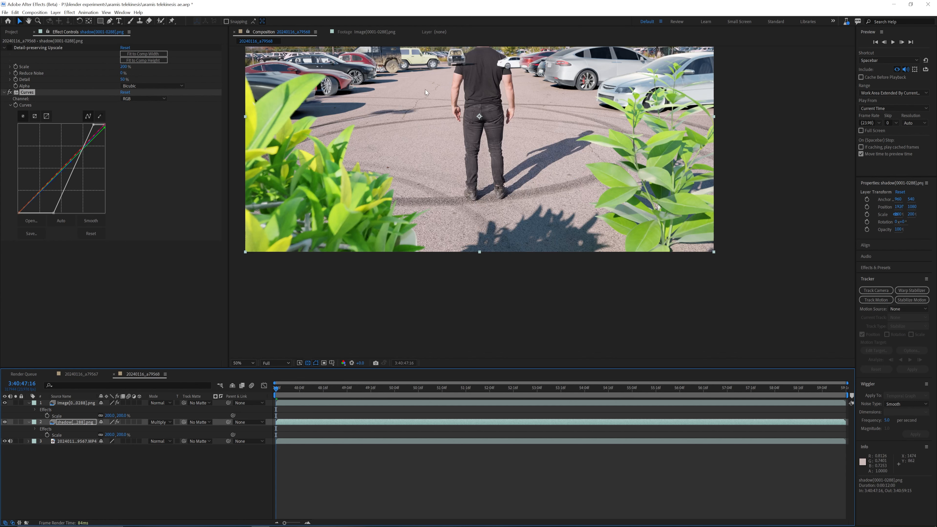
{"action": "left_click", "coordinate": [90, 116]}
{"action": "key", "text": "period"}
{"action": "key", "text": "period"}
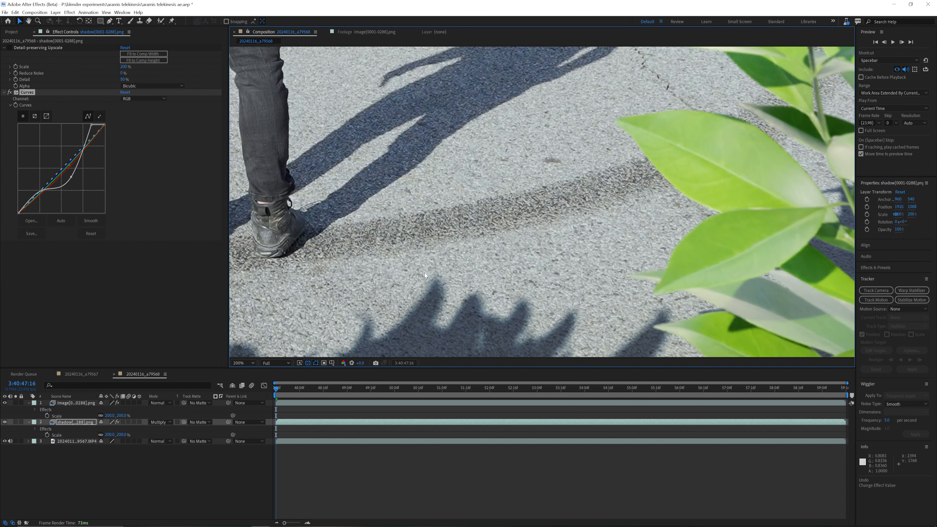
Examine the whole composite and the area where the rendered cars overlap the man's back and arms.
{"action": "key", "text": "comma"}
{"action": "key", "text": "comma"}
{"action": "left_click_drag", "start_coordinate": [526, 189], "coordinate": [561, 231]}
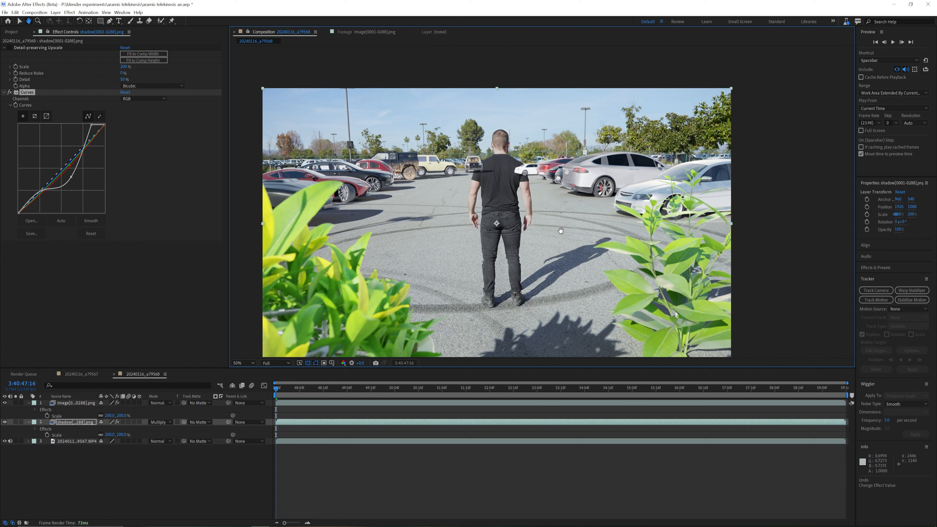
{"action": "key", "text": "period"}
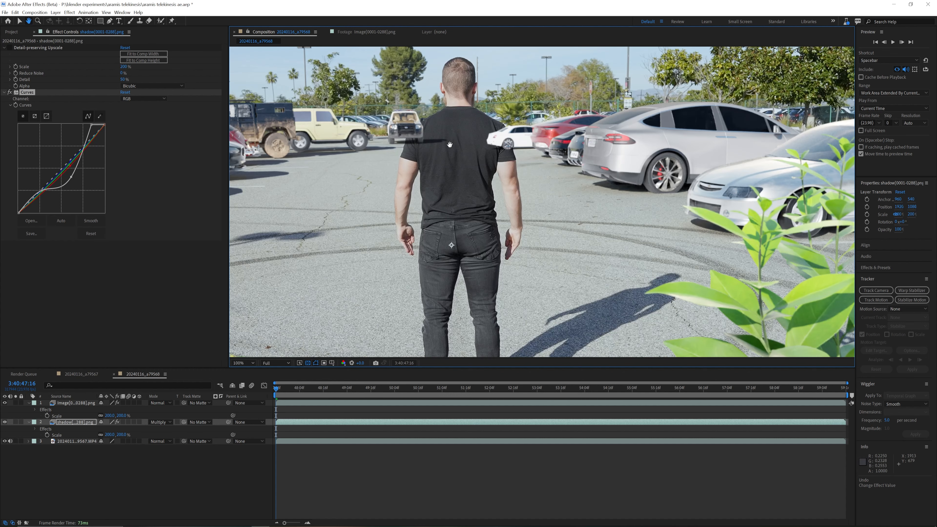
{"action": "left_click_drag", "start_coordinate": [449, 144], "coordinate": [457, 188]}
{"action": "key", "text": "period"}
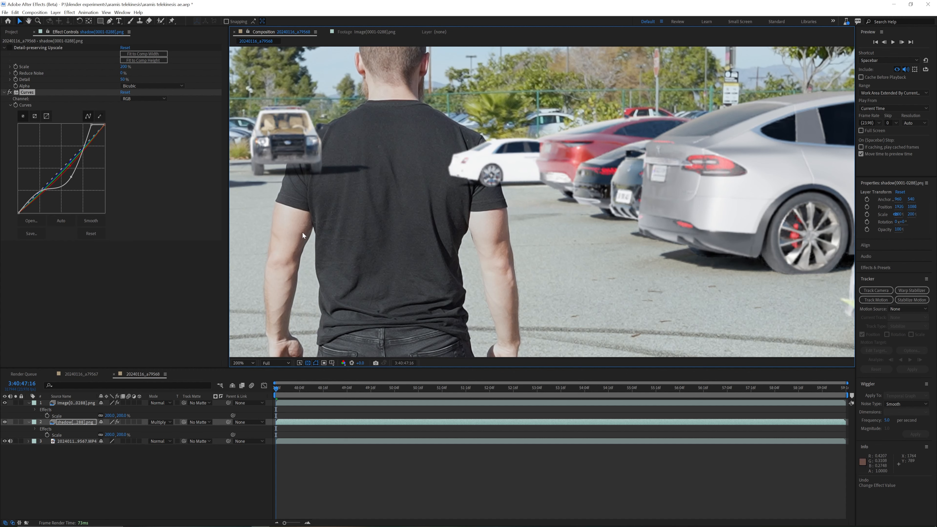
{"action": "key", "text": "comma"}
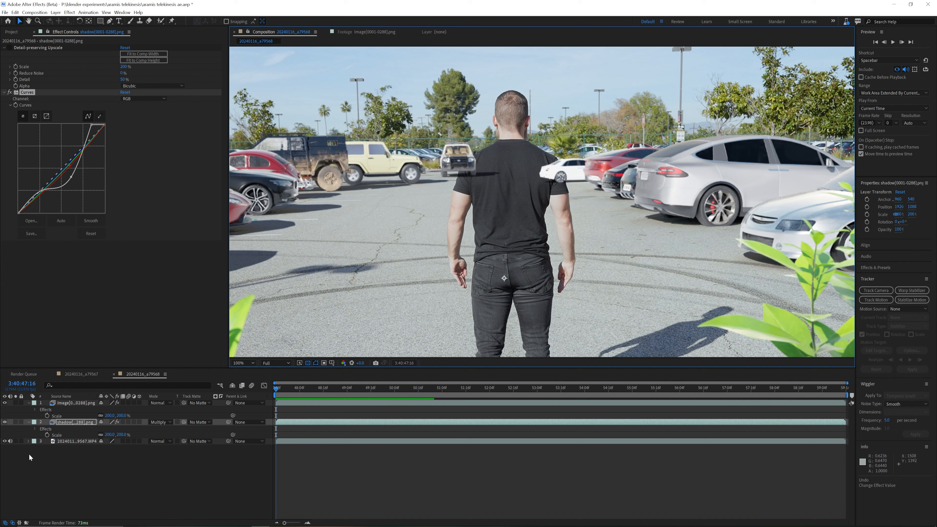
Collapse the expanded properties of all layers and select the original MP4 footage layer.
{"action": "left_click", "coordinate": [78, 446]}
{"action": "left_click", "coordinate": [74, 442]}
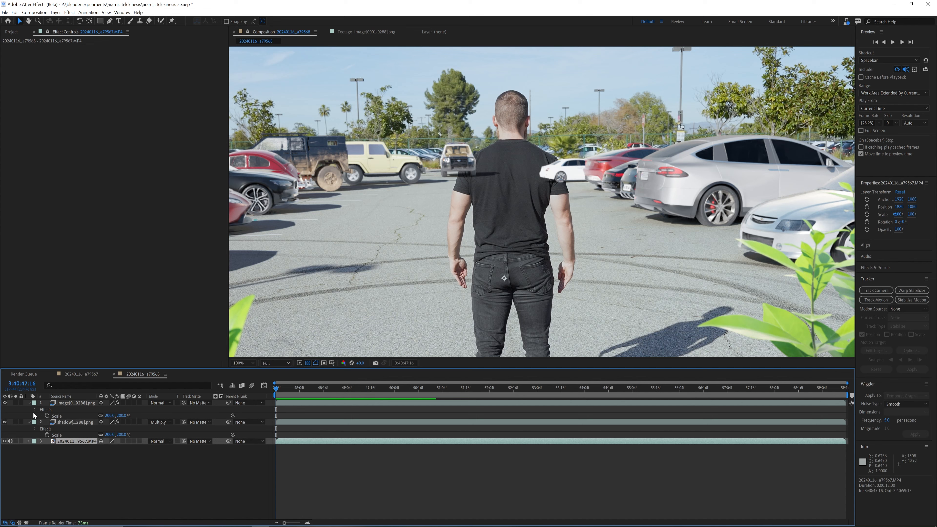
{"action": "key", "text": "ctrl+a"}
{"action": "key", "text": "u"}
{"action": "left_click", "coordinate": [72, 415]}
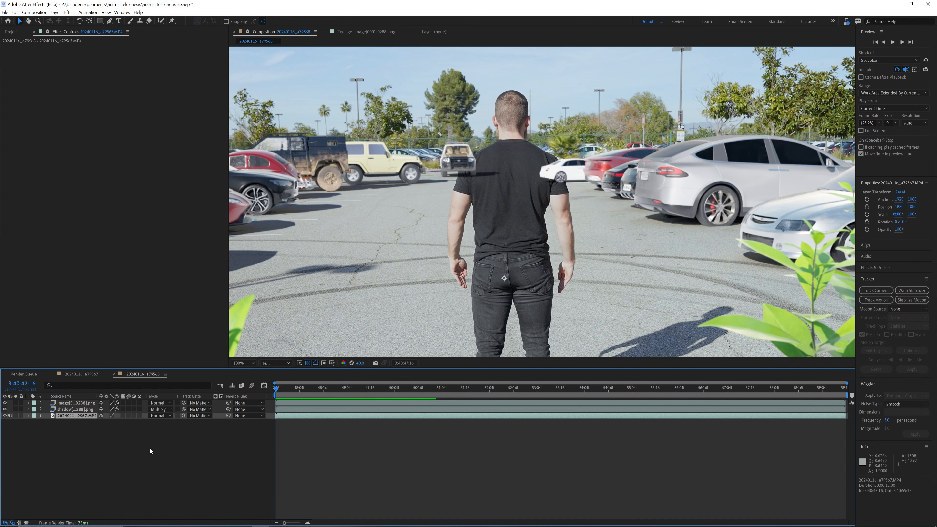
Duplicate the MP4 footage layer and rename the copy "rotoscope".
{"action": "key", "text": "ctrl+d"}
{"action": "double_click", "coordinate": [76, 415]}
{"action": "right_click", "coordinate": [85, 415]}
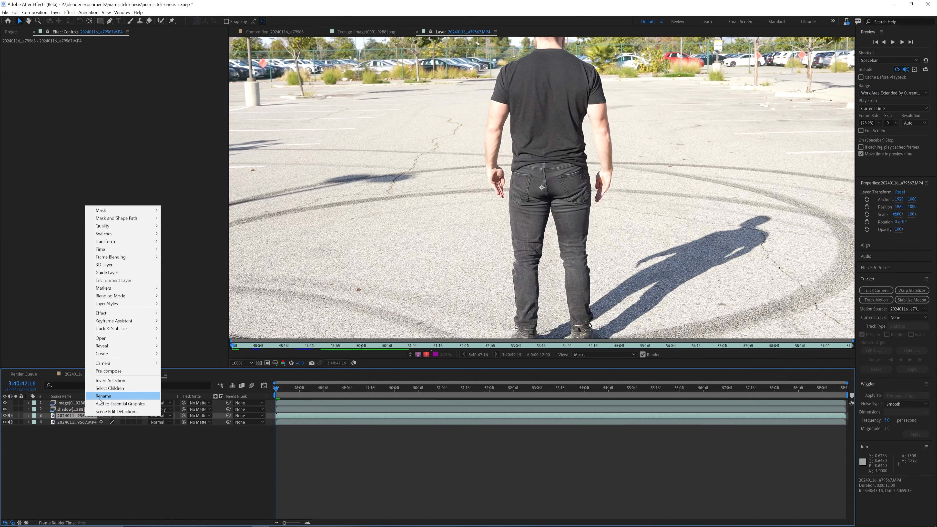
{"action": "left_click", "coordinate": [101, 397]}
{"action": "type", "text": "rotosc"}
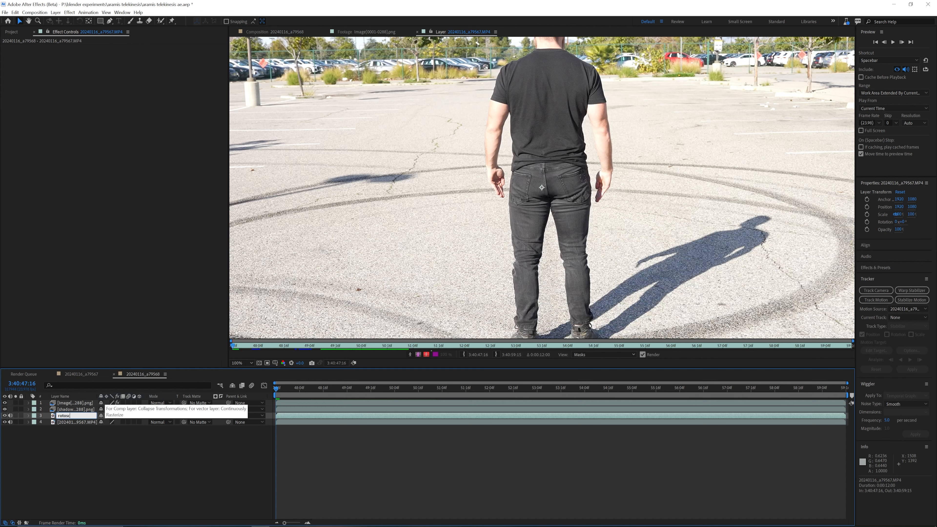
{"action": "type", "text": "ope"}
{"action": "key", "text": "Return"}
Return to the composition view and move the rotoscope layer to the top of the layer stack.
{"action": "left_click", "coordinate": [284, 29]}
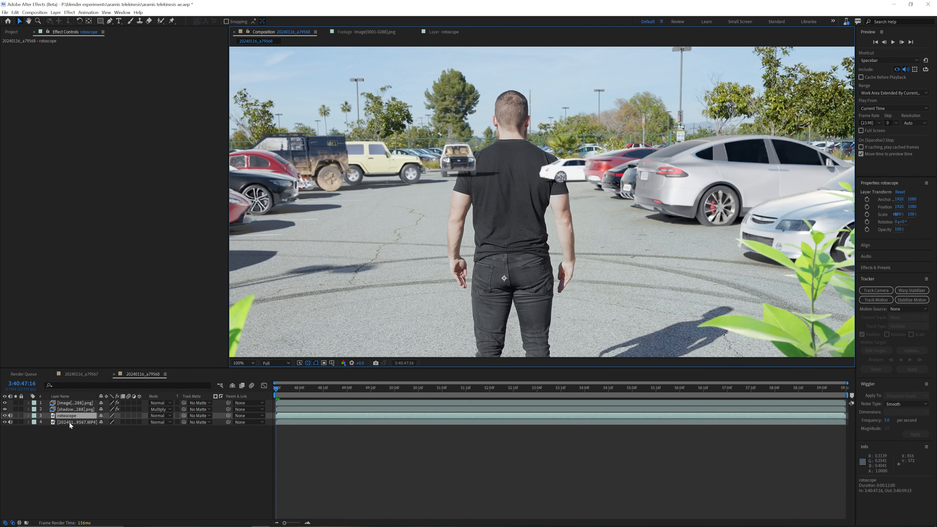
{"action": "left_click_drag", "start_coordinate": [71, 417], "coordinate": [73, 403]}
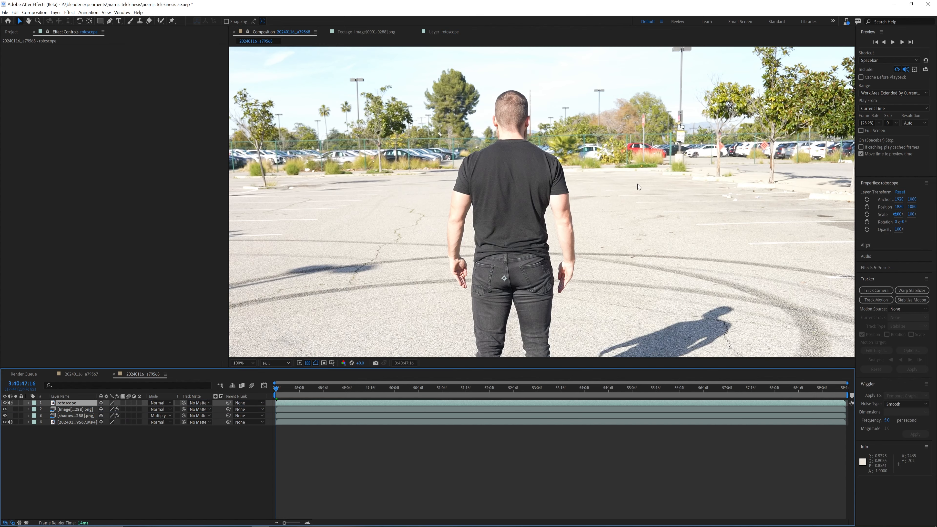
{"action": "scroll", "coordinate": [631, 200], "scroll_direction": "down", "scroll_amount": 2}
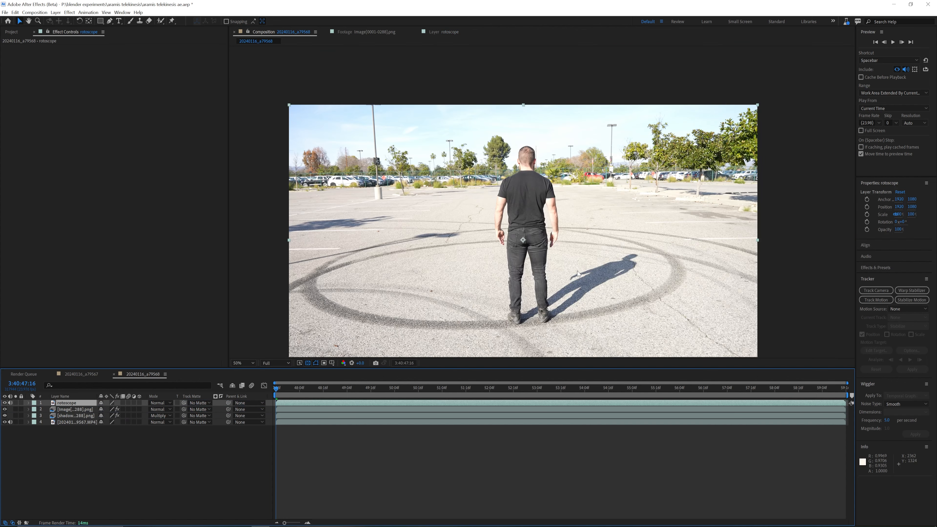
Activate the Roto Brush tool and open the rotoscope layer in its own layer viewer.
{"action": "key", "text": "period"}
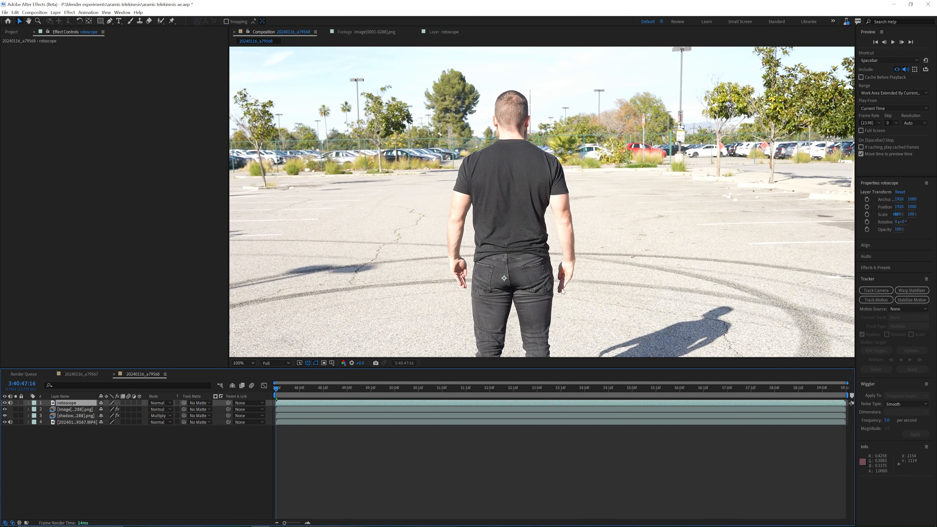
{"action": "key", "text": "comma"}
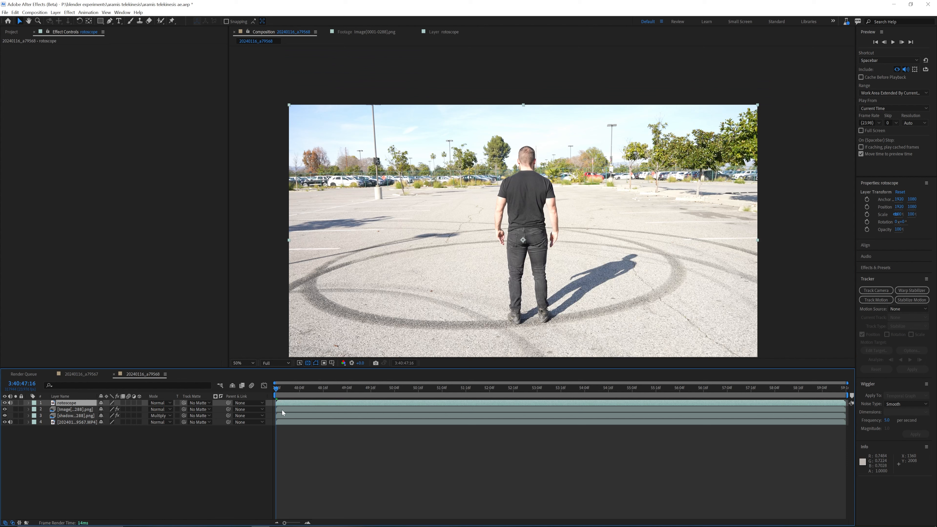
{"action": "left_click", "coordinate": [161, 21]}
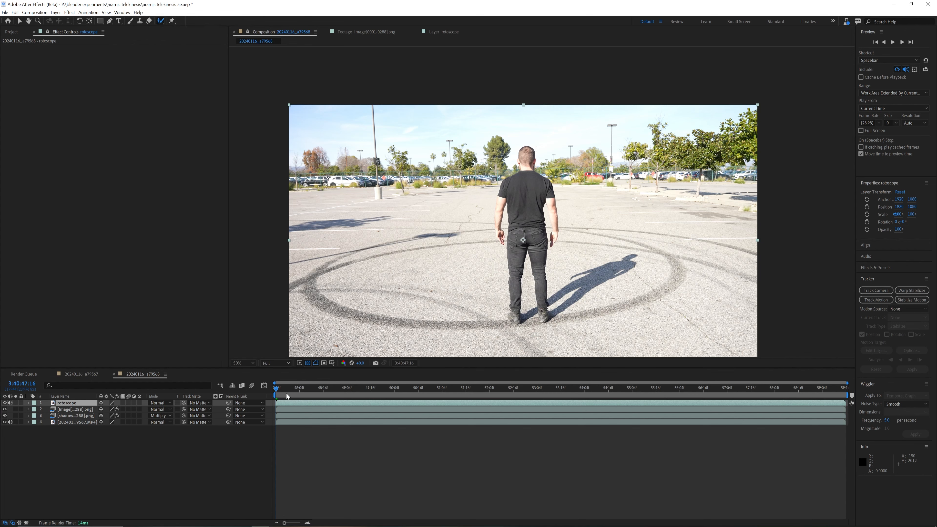
{"action": "double_click", "coordinate": [285, 402]}
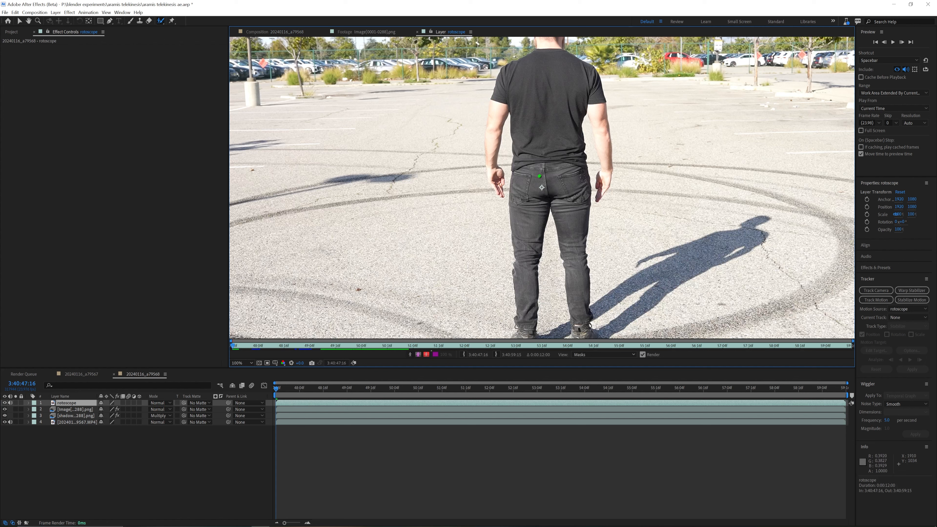
Paint Roto Brush foreground strokes over the man's legs, shirt and both arms to select his body.
{"action": "mouse_move", "coordinate": [527, 314]}
{"action": "left_mouse_down"}
{"action": "mouse_move", "coordinate": [527, 223]}
{"action": "mouse_move", "coordinate": [572, 250]}
{"action": "mouse_move", "coordinate": [581, 300]}
{"action": "mouse_move", "coordinate": [598, 119]}
{"action": "left_mouse_up"}
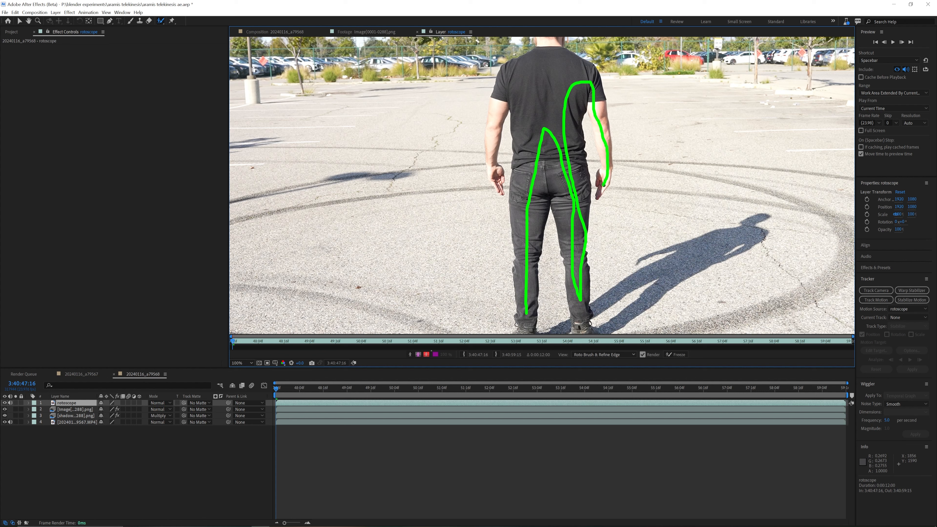
{"action": "left_click_drag", "start_coordinate": [601, 184], "coordinate": [601, 137]}
{"action": "mouse_move", "coordinate": [593, 95]}
{"action": "left_mouse_down"}
{"action": "mouse_move", "coordinate": [586, 74]}
{"action": "mouse_move", "coordinate": [526, 79]}
{"action": "left_mouse_up"}
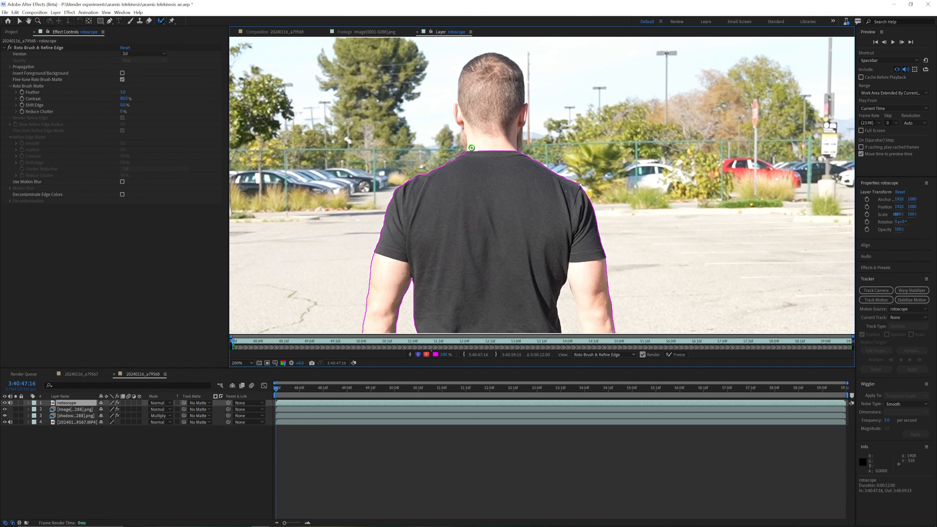
Add the man's head and neck to the Roto Brush selection and clean up the outline beside his neck and ears.
{"action": "mouse_move", "coordinate": [464, 138]}
{"action": "left_mouse_down"}
{"action": "mouse_move", "coordinate": [458, 108]}
{"action": "mouse_move", "coordinate": [468, 74]}
{"action": "mouse_move", "coordinate": [485, 59]}
{"action": "mouse_move", "coordinate": [509, 64]}
{"action": "mouse_move", "coordinate": [522, 112]}
{"action": "mouse_move", "coordinate": [509, 163]}
{"action": "left_mouse_up"}
{"action": "scroll", "coordinate": [465, 159], "scroll_direction": "up", "scroll_amount": 2}
{"action": "left_click_drag", "start_coordinate": [401, 140], "coordinate": [477, 204]}
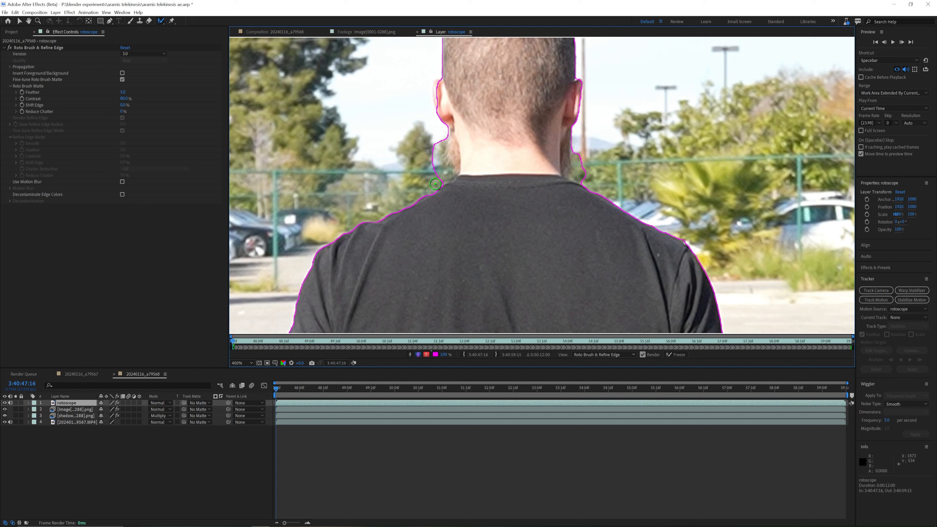
{"action": "left_click_drag", "start_coordinate": [433, 184], "coordinate": [436, 140]}
{"action": "left_click_drag", "start_coordinate": [443, 107], "coordinate": [439, 85]}
{"action": "mouse_move", "coordinate": [580, 146]}
{"action": "left_mouse_down"}
{"action": "mouse_move", "coordinate": [586, 182]}
{"action": "mouse_move", "coordinate": [551, 193]}
{"action": "mouse_move", "coordinate": [508, 251]}
{"action": "mouse_move", "coordinate": [445, 76]}
{"action": "left_mouse_up"}
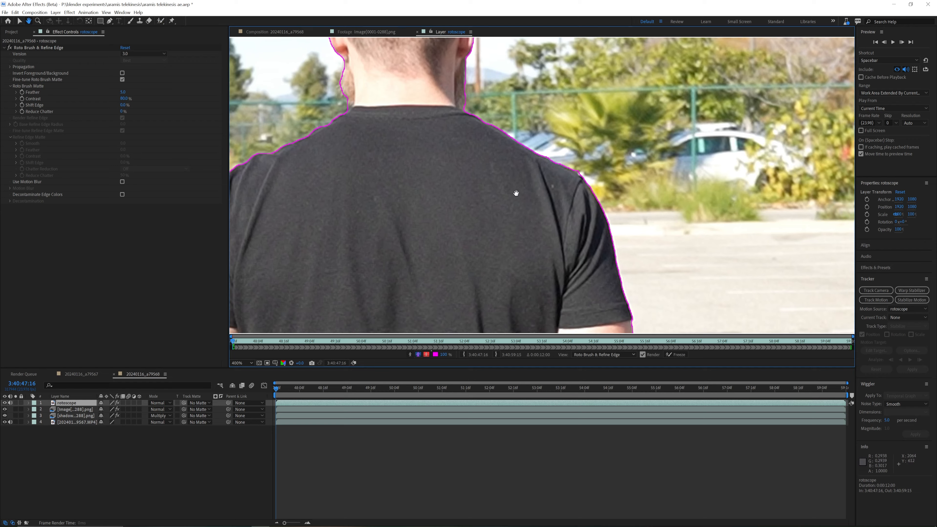
Subtract the pavement gap between the man's right arm and torso from the Roto Brush selection.
{"action": "left_click_drag", "start_coordinate": [553, 261], "coordinate": [487, 69]}
{"action": "left_click_drag", "start_coordinate": [521, 177], "coordinate": [440, 27]}
{"action": "left_click_drag", "start_coordinate": [447, 200], "coordinate": [476, 148]}
{"action": "key", "text": "alt+w"}
{"action": "mouse_move", "coordinate": [456, 261]}
{"action": "left_mouse_down"}
{"action": "mouse_move", "coordinate": [453, 163]}
{"action": "mouse_move", "coordinate": [464, 154]}
{"action": "mouse_move", "coordinate": [443, 100]}
{"action": "mouse_move", "coordinate": [466, 122]}
{"action": "mouse_move", "coordinate": [451, 210]}
{"action": "left_mouse_up"}
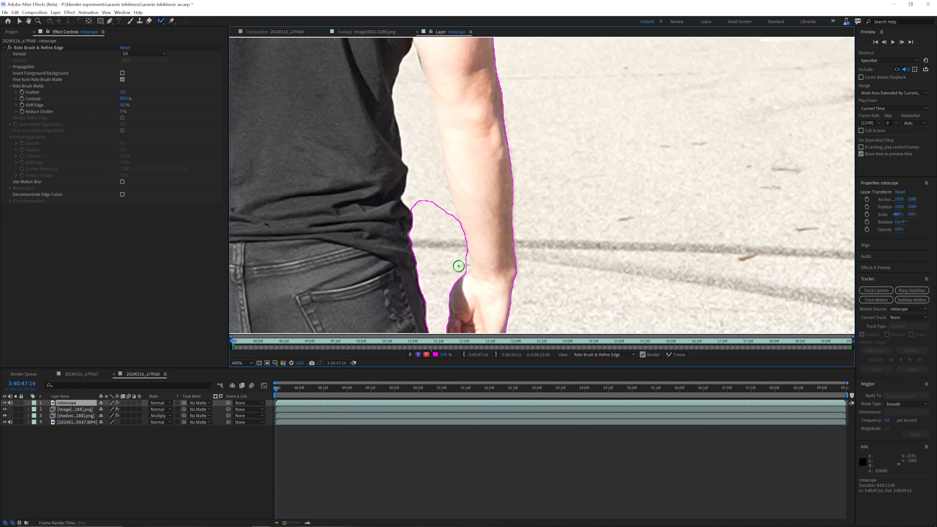
{"action": "left_click_drag", "start_coordinate": [462, 268], "coordinate": [454, 252]}
{"action": "left_click_drag", "start_coordinate": [427, 211], "coordinate": [458, 285]}
{"action": "mouse_move", "coordinate": [458, 286]}
{"action": "left_mouse_down"}
{"action": "mouse_move", "coordinate": [445, 260]}
{"action": "mouse_move", "coordinate": [444, 138]}
{"action": "left_mouse_up"}
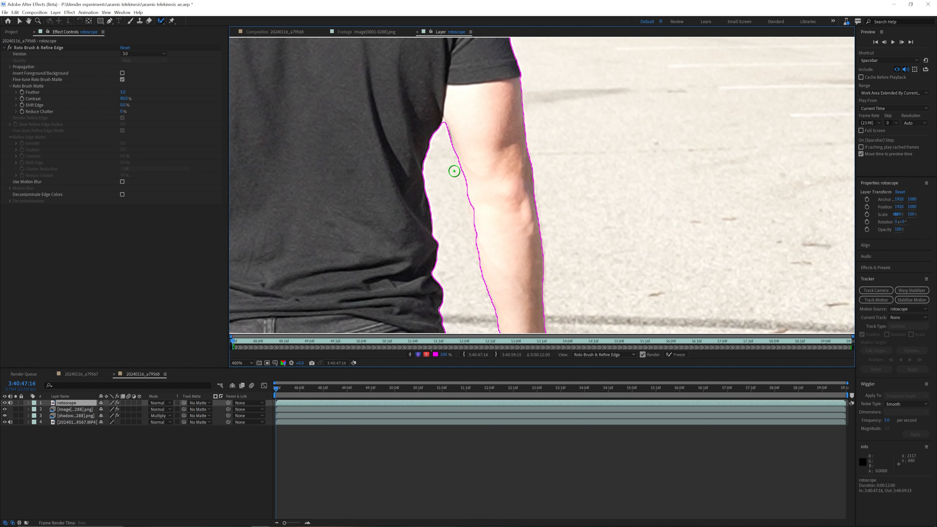
Refine the Roto Brush outline around the man's left hand, including the fingertips and excluding the pavement beside it.
{"action": "mouse_move", "coordinate": [388, 236]}
{"action": "left_mouse_down"}
{"action": "mouse_move", "coordinate": [710, 146]}
{"action": "mouse_move", "coordinate": [722, 115]}
{"action": "left_mouse_up"}
{"action": "left_click_drag", "start_coordinate": [447, 281], "coordinate": [412, 178]}
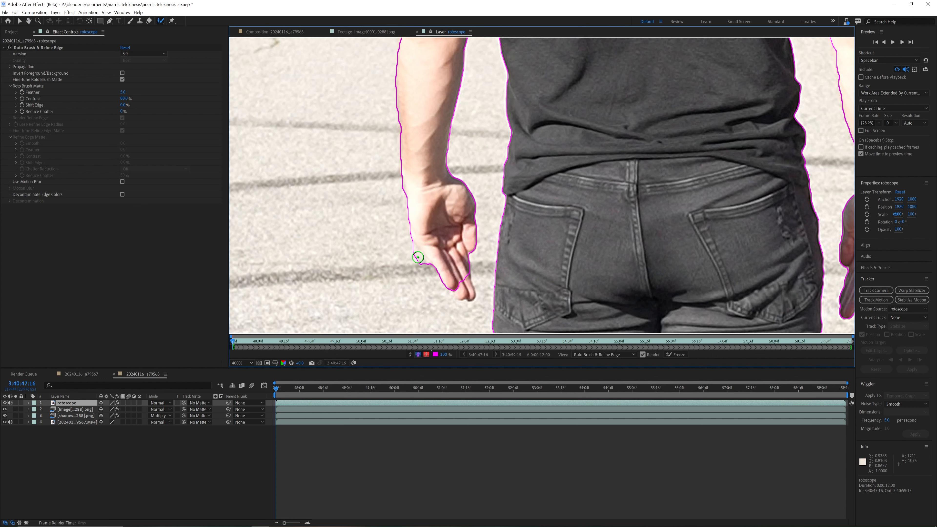
{"action": "left_click_drag", "start_coordinate": [421, 272], "coordinate": [402, 246]}
{"action": "mouse_move", "coordinate": [454, 275]}
{"action": "left_mouse_down"}
{"action": "mouse_move", "coordinate": [470, 294]}
{"action": "mouse_move", "coordinate": [462, 276]}
{"action": "left_mouse_up"}
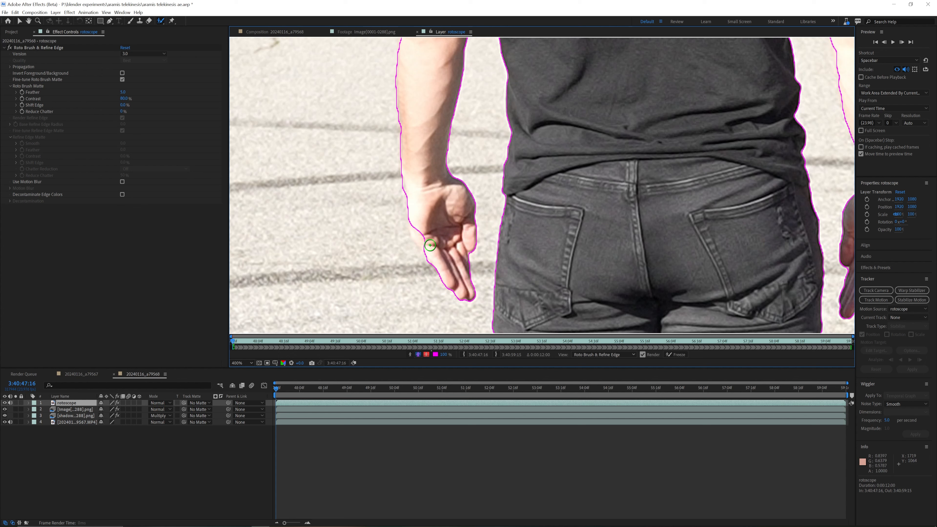
{"action": "mouse_move", "coordinate": [422, 227]}
{"action": "left_mouse_down"}
{"action": "mouse_move", "coordinate": [433, 240]}
{"action": "mouse_move", "coordinate": [415, 254]}
{"action": "mouse_move", "coordinate": [403, 231]}
{"action": "left_mouse_up"}
Add both shoes to the Roto Brush selection and trim the ground and shadow around them.
{"action": "mouse_move", "coordinate": [502, 270]}
{"action": "left_mouse_down"}
{"action": "mouse_move", "coordinate": [258, 115]}
{"action": "mouse_move", "coordinate": [224, 193]}
{"action": "mouse_move", "coordinate": [316, 77]}
{"action": "left_mouse_up"}
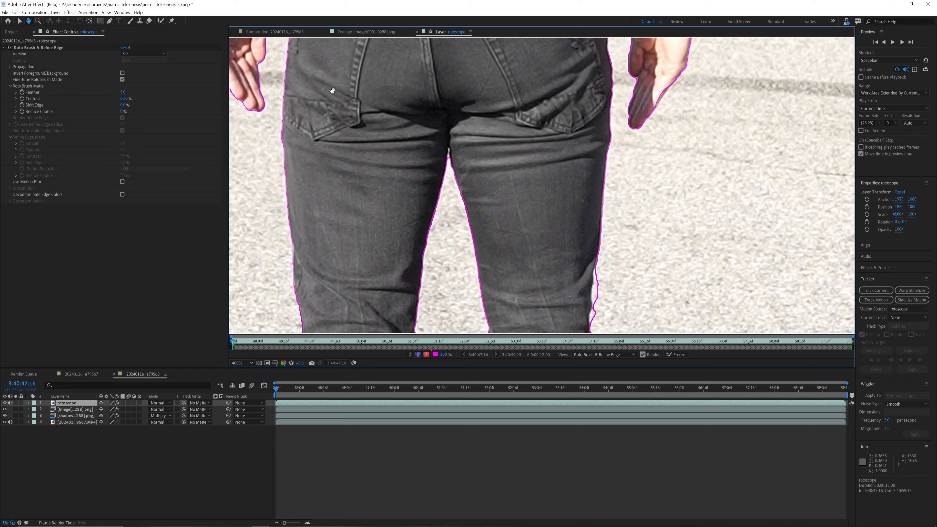
{"action": "left_click_drag", "start_coordinate": [467, 220], "coordinate": [445, 43]}
{"action": "scroll", "coordinate": [444, 216], "scroll_direction": "down", "scroll_amount": 1}
{"action": "left_click_drag", "start_coordinate": [442, 258], "coordinate": [425, 142]}
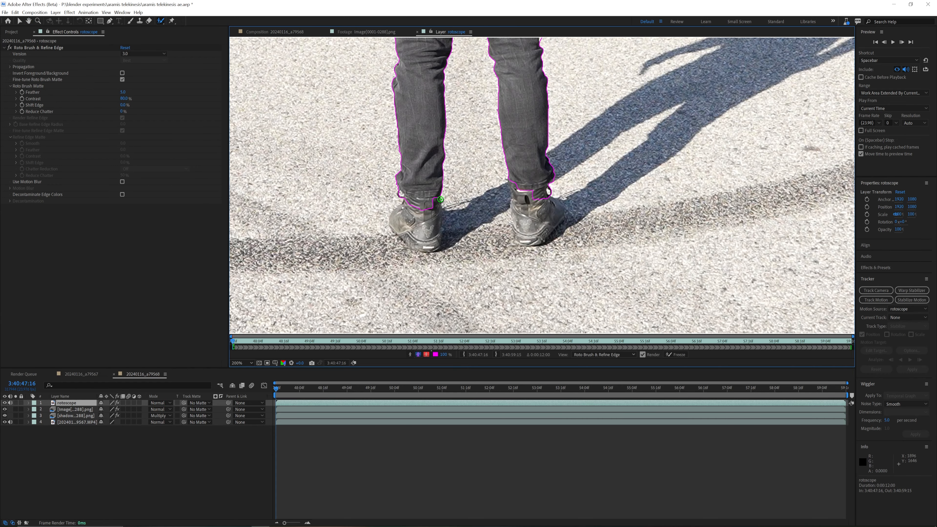
{"action": "left_click_drag", "start_coordinate": [434, 205], "coordinate": [427, 236]}
{"action": "left_click_drag", "start_coordinate": [462, 256], "coordinate": [457, 174]}
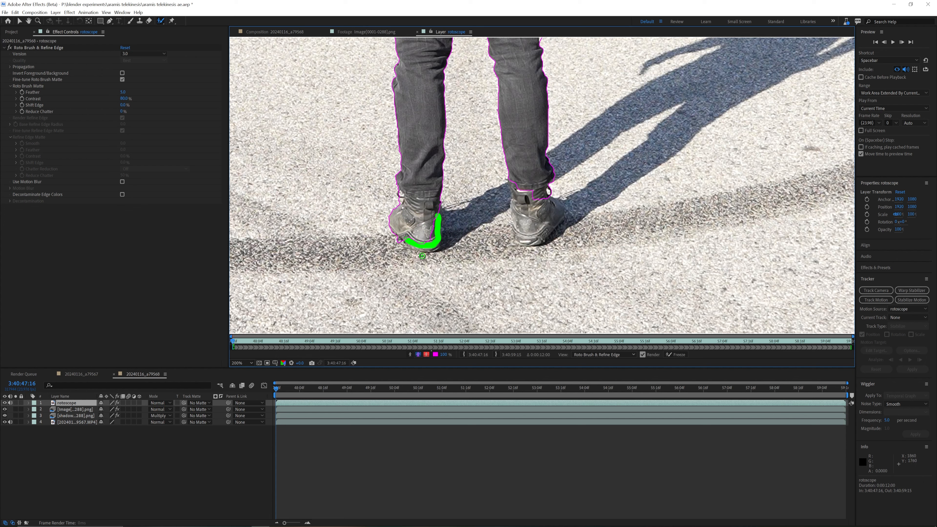
{"action": "left_click_drag", "start_coordinate": [449, 217], "coordinate": [447, 264]}
{"action": "mouse_move", "coordinate": [511, 212]}
{"action": "left_mouse_down"}
{"action": "mouse_move", "coordinate": [478, 240]}
{"action": "mouse_move", "coordinate": [416, 224]}
{"action": "left_mouse_up"}
{"action": "mouse_move", "coordinate": [420, 189]}
{"action": "left_mouse_down"}
{"action": "mouse_move", "coordinate": [430, 248]}
{"action": "mouse_move", "coordinate": [463, 230]}
{"action": "mouse_move", "coordinate": [445, 206]}
{"action": "mouse_move", "coordinate": [481, 235]}
{"action": "mouse_move", "coordinate": [437, 271]}
{"action": "mouse_move", "coordinate": [415, 257]}
{"action": "mouse_move", "coordinate": [406, 207]}
{"action": "left_mouse_up"}
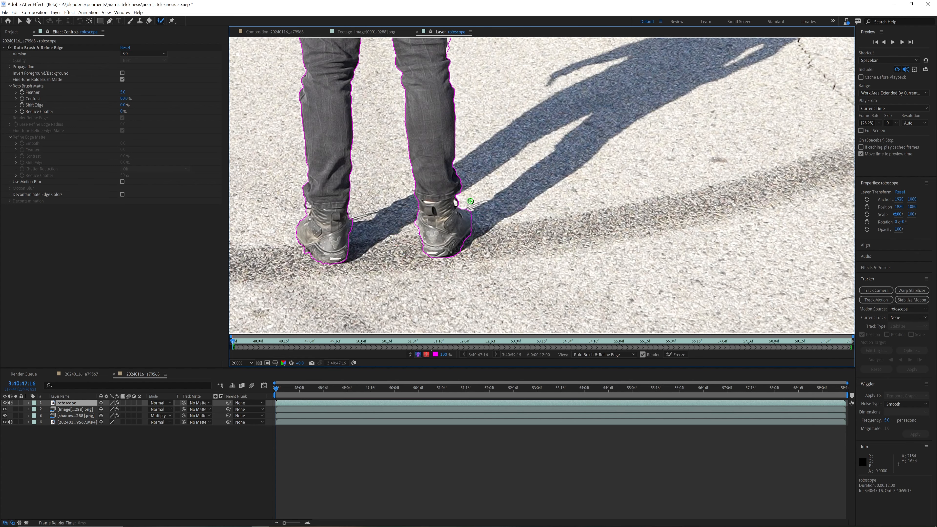
Examine the Roto Brush outline around the whole figure, from the head down to the shoes.
{"action": "key", "text": "comma"}
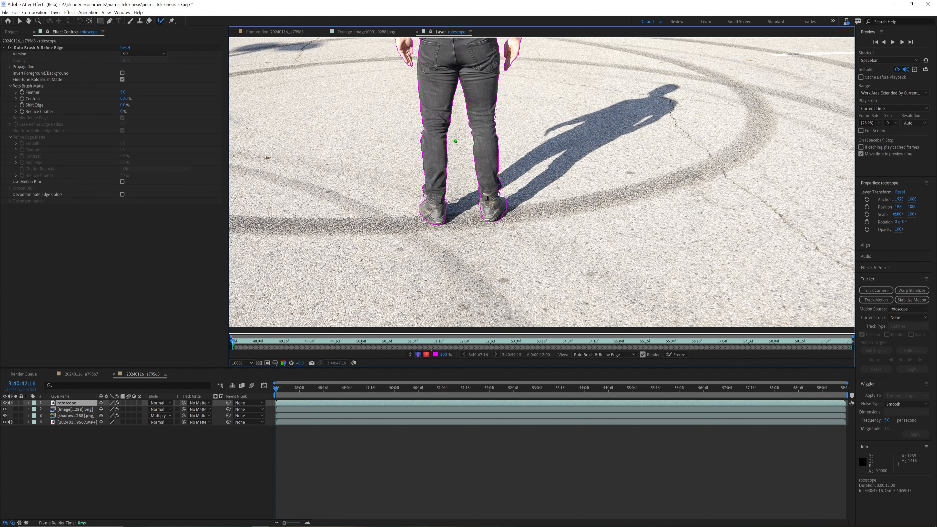
{"action": "scroll", "coordinate": [512, 161], "scroll_direction": "up", "scroll_amount": 6}
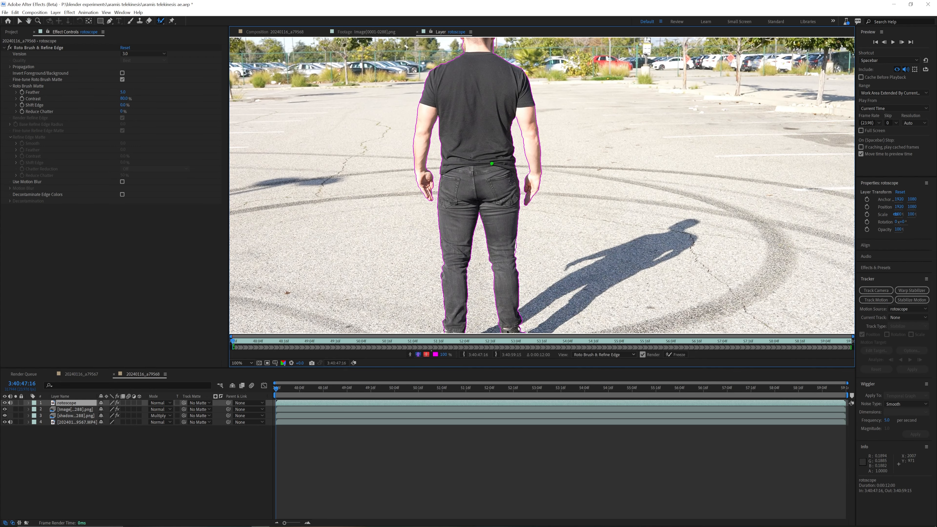
{"action": "key", "text": "period"}
{"action": "left_click_drag", "start_coordinate": [493, 168], "coordinate": [510, 368]}
{"action": "left_click_drag", "start_coordinate": [456, 122], "coordinate": [446, 227]}
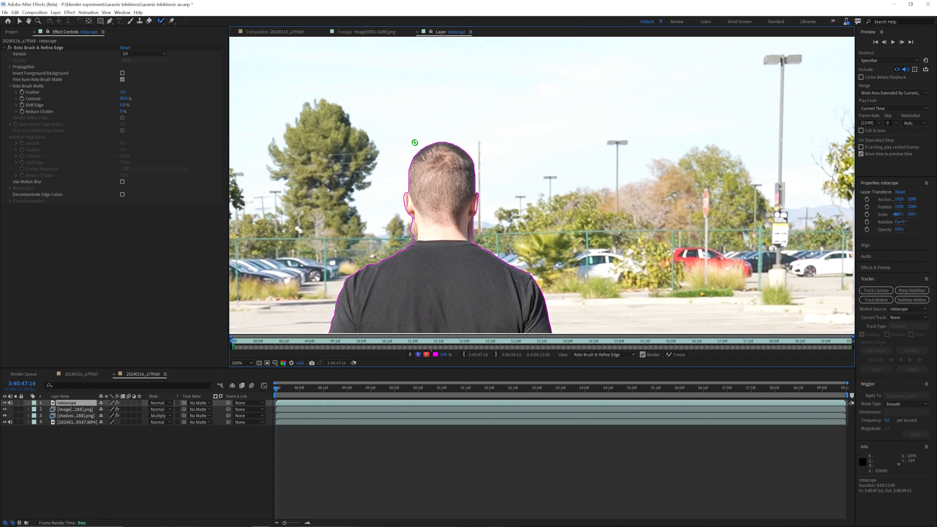
{"action": "left_click_drag", "start_coordinate": [365, 282], "coordinate": [431, 165]}
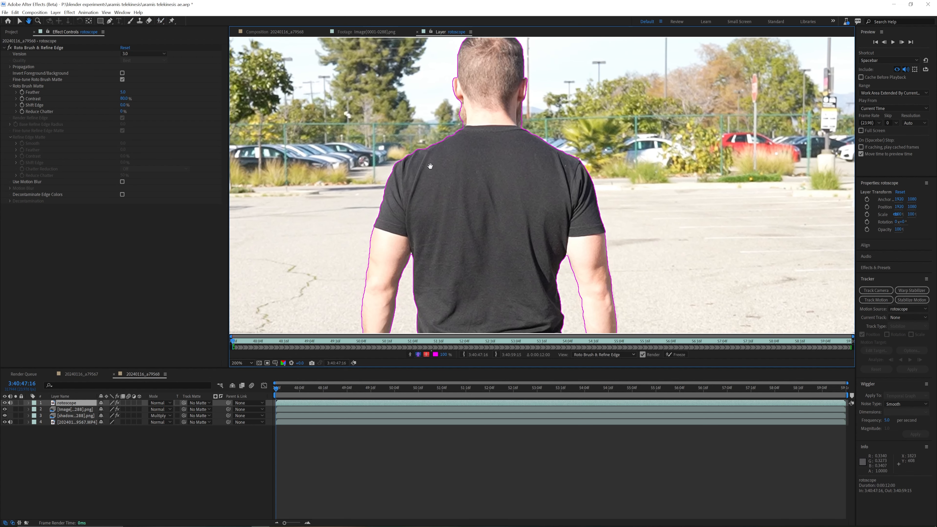
{"action": "scroll", "coordinate": [372, 226], "scroll_direction": "up", "scroll_amount": 1}
{"action": "left_click_drag", "start_coordinate": [372, 226], "coordinate": [663, 70]}
{"action": "scroll", "coordinate": [543, 285], "scroll_direction": "down", "scroll_amount": 10}
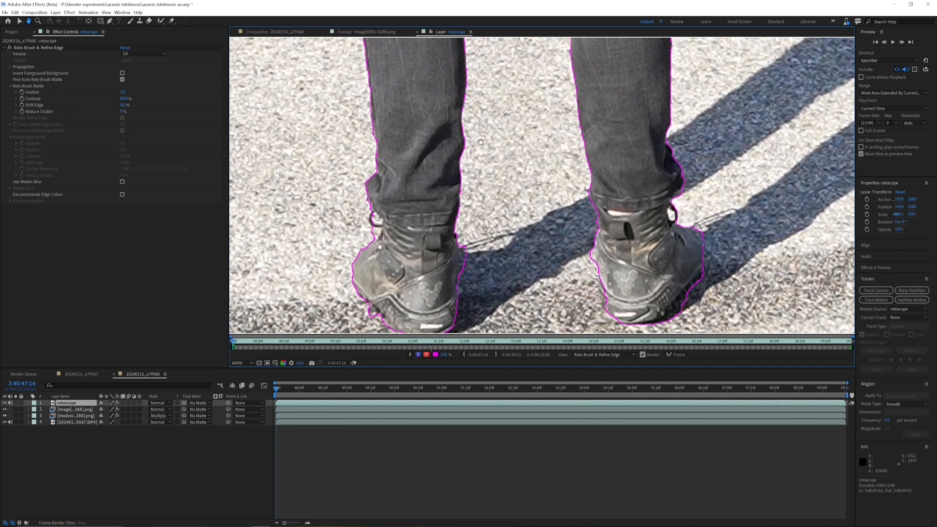
Correct the Roto Brush outline along the outer edge of the man's right leg near the knee.
{"action": "left_click_drag", "start_coordinate": [508, 242], "coordinate": [368, 488]}
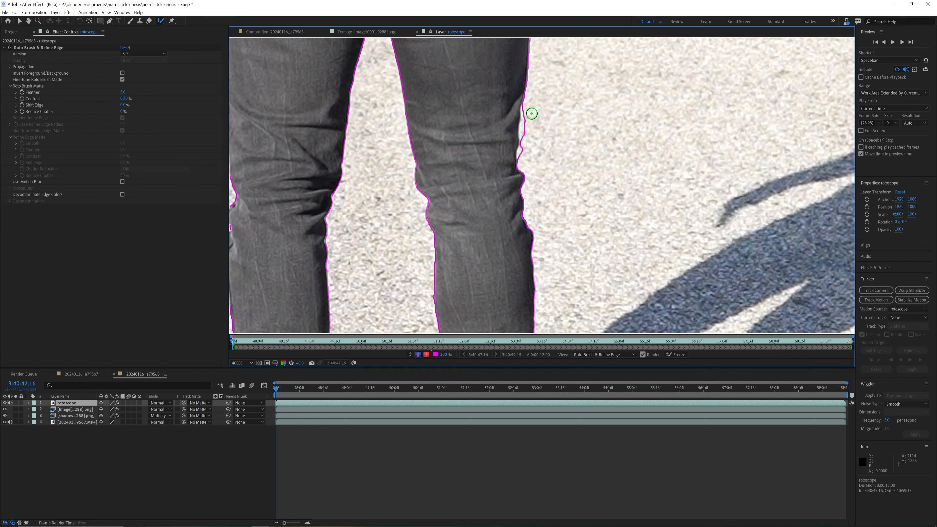
{"action": "left_click_drag", "start_coordinate": [513, 163], "coordinate": [505, 220]}
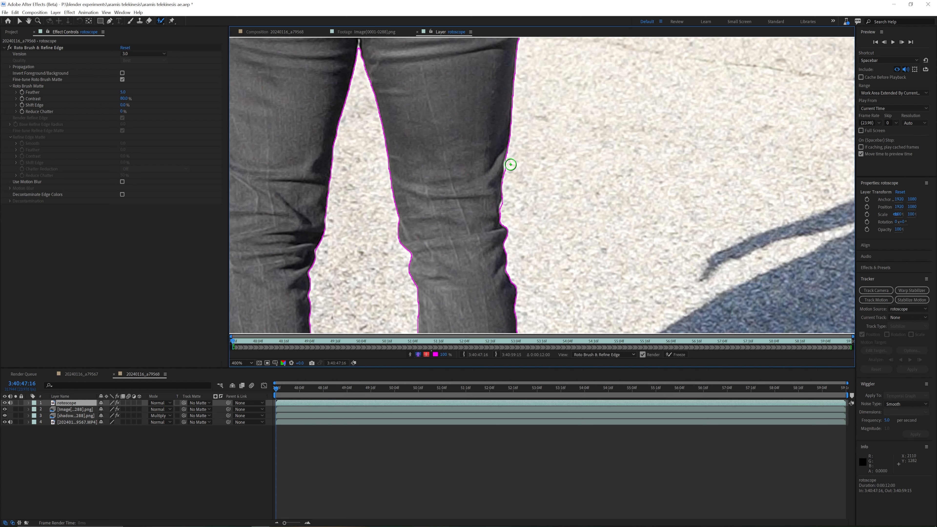
{"action": "left_click_drag", "start_coordinate": [510, 165], "coordinate": [507, 177]}
{"action": "left_click", "coordinate": [509, 166], "text": "alt"}
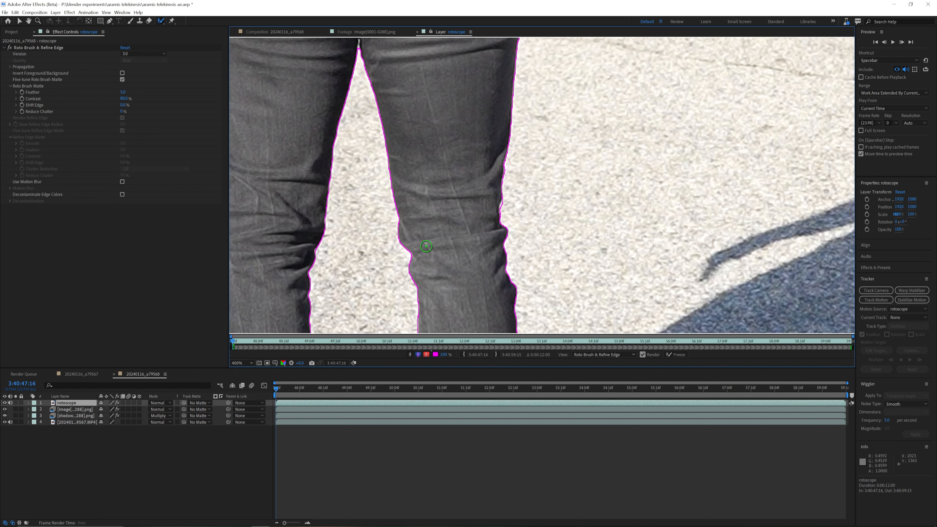
{"action": "left_click_drag", "start_coordinate": [481, 169], "coordinate": [479, 258]}
{"action": "left_click_drag", "start_coordinate": [496, 169], "coordinate": [489, 239]}
Enlarge the viewer area and play the layer to propagate the Roto Brush selection through the clip.
{"action": "left_click_drag", "start_coordinate": [522, 179], "coordinate": [475, 324]}
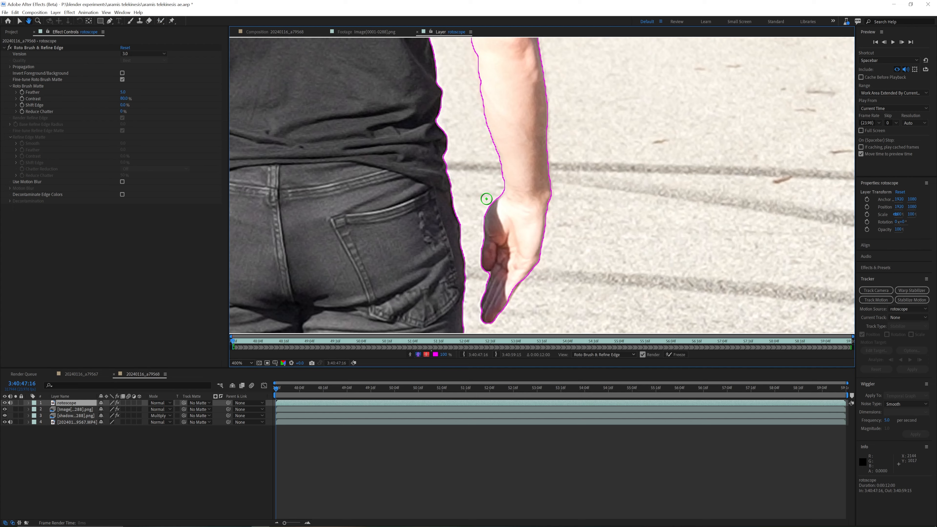
{"action": "left_click_drag", "start_coordinate": [412, 142], "coordinate": [485, 343]}
{"action": "scroll", "coordinate": [478, 224], "scroll_direction": "down", "scroll_amount": 2}
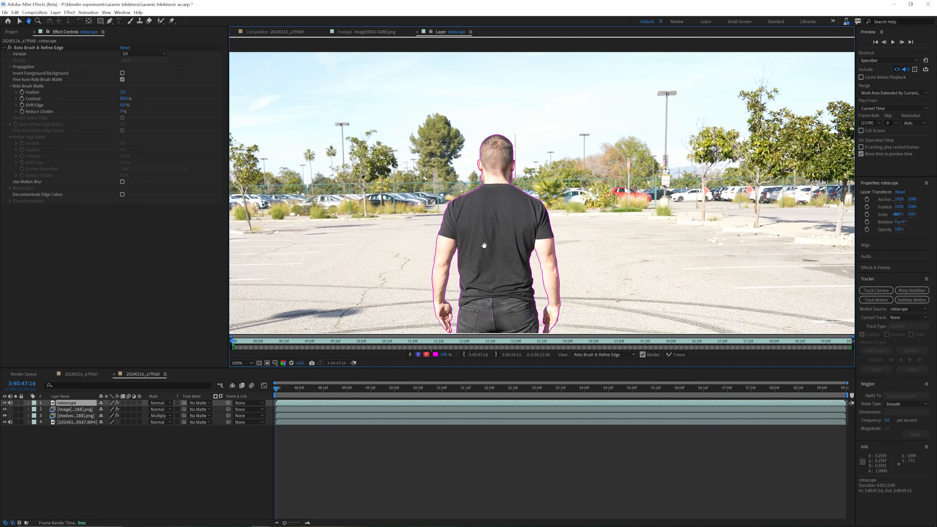
{"action": "left_click_drag", "start_coordinate": [482, 244], "coordinate": [480, 173]}
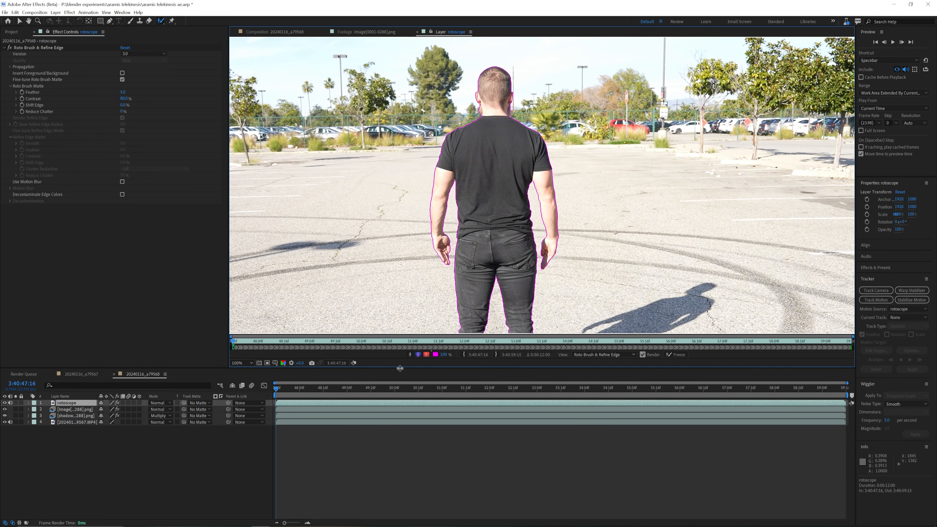
{"action": "left_click_drag", "start_coordinate": [399, 369], "coordinate": [398, 430]}
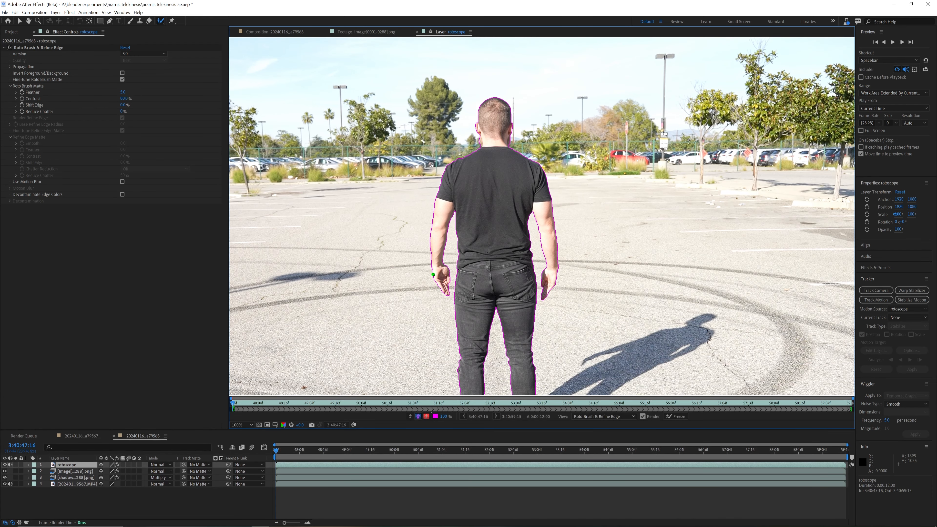
{"action": "left_click_drag", "start_coordinate": [504, 276], "coordinate": [542, 247]}
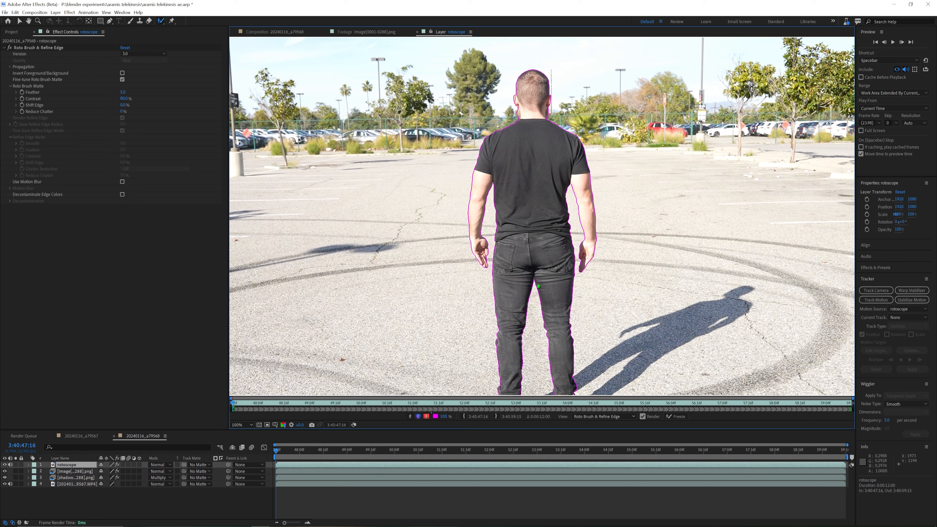
{"action": "key", "text": "space"}
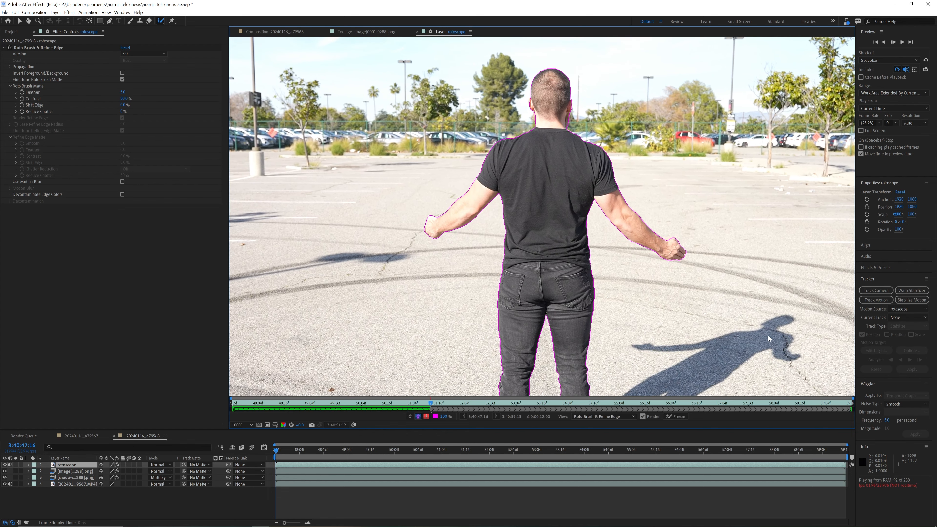
{"action": "key", "text": "space"}
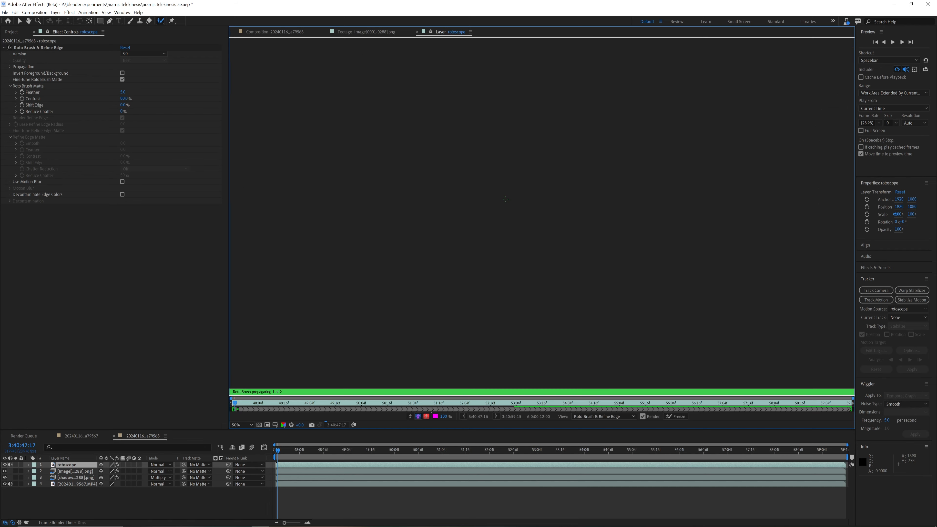
{"action": "scroll", "coordinate": [324, 114], "scroll_direction": "up", "scroll_amount": 1}
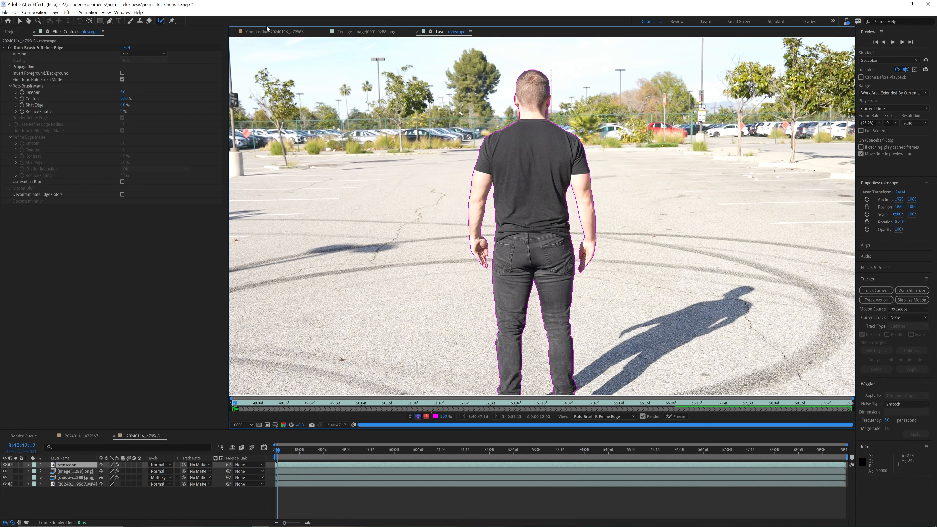
Return to the composition and examine the rotoscoped edge along the man's arms and shoulder against the cars.
{"action": "left_click", "coordinate": [267, 33]}
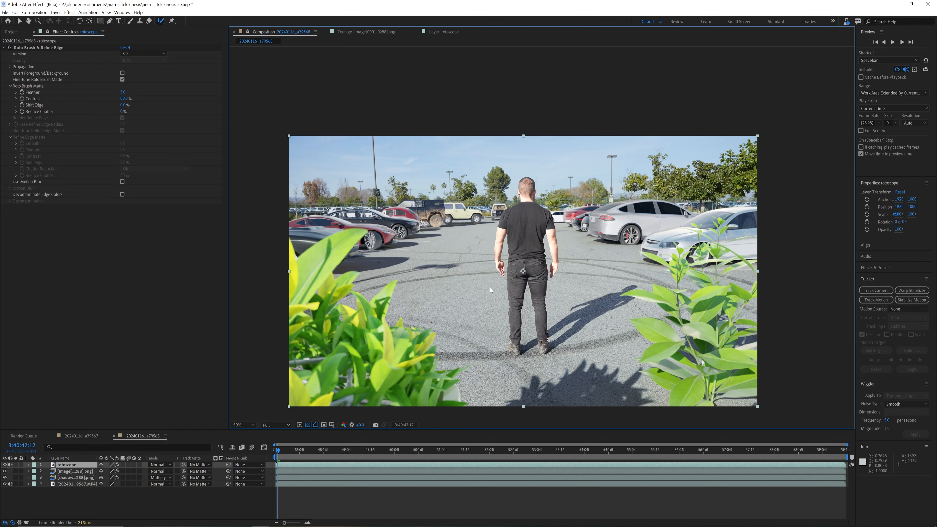
{"action": "scroll", "coordinate": [518, 216], "scroll_direction": "up", "scroll_amount": 3}
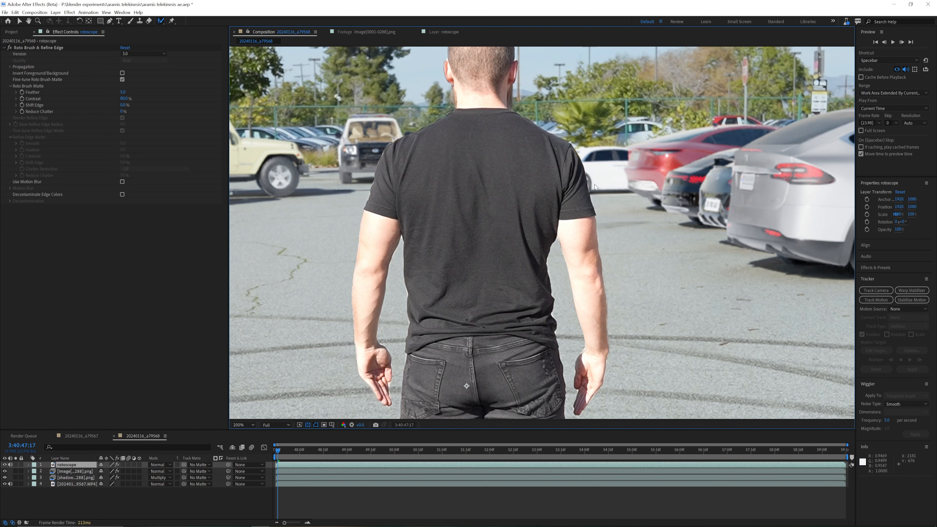
{"action": "scroll", "coordinate": [405, 142], "scroll_direction": "up", "scroll_amount": 1}
{"action": "scroll", "coordinate": [405, 142], "scroll_direction": "down", "scroll_amount": 1}
{"action": "scroll", "coordinate": [403, 287], "scroll_direction": "up", "scroll_amount": 1}
{"action": "left_click_drag", "start_coordinate": [376, 258], "coordinate": [606, 284]}
{"action": "scroll", "coordinate": [339, 240], "scroll_direction": "up", "scroll_amount": 1}
{"action": "left_click_drag", "start_coordinate": [299, 215], "coordinate": [415, 231]}
{"action": "left_click_drag", "start_coordinate": [485, 96], "coordinate": [418, 318]}
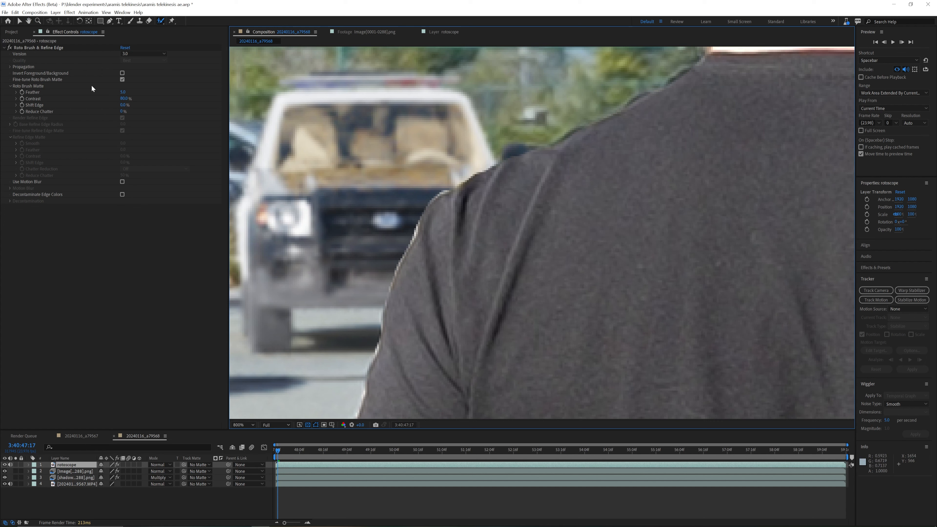
Increase the Roto Brush matte's Feather, shift its edge inward with a negative Shift Edge, and set Reduce Chatter to 10%.
{"action": "left_click_drag", "start_coordinate": [121, 94], "coordinate": [174, 101]}
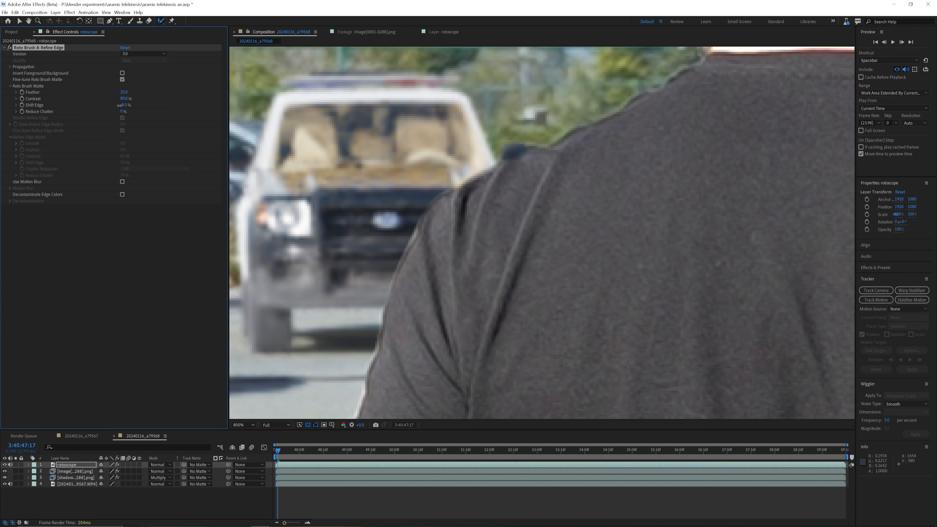
{"action": "left_click", "coordinate": [122, 111]}
{"action": "type", "text": "20"}
{"action": "key", "text": "Return"}
{"action": "scroll", "coordinate": [466, 252], "scroll_direction": "down", "scroll_amount": 1}
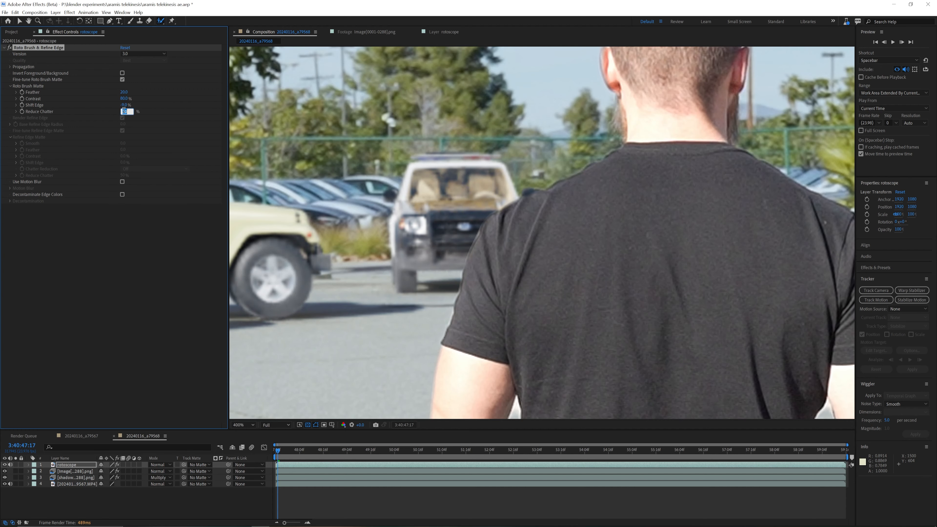
{"action": "type", "text": "10"}
{"action": "key", "text": "Return"}
{"action": "scroll", "coordinate": [720, 283], "scroll_direction": "down", "scroll_amount": 1}
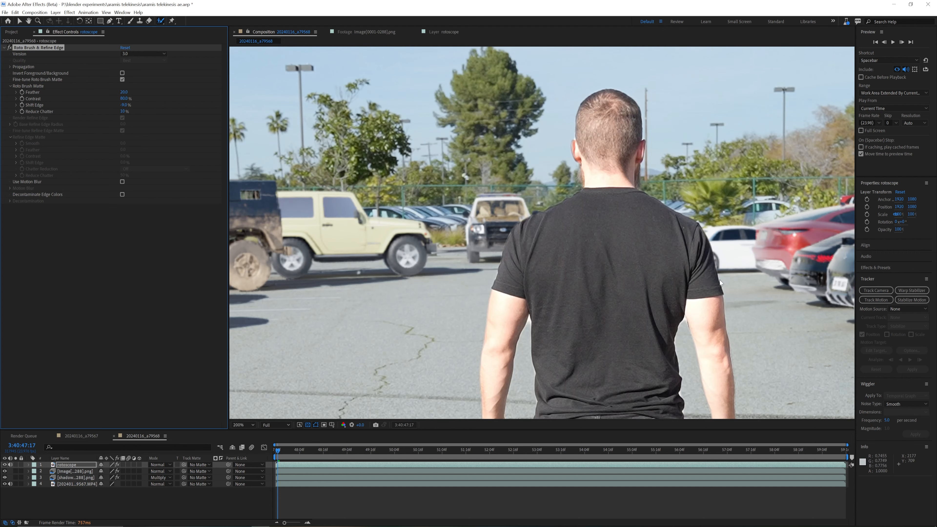
{"action": "scroll", "coordinate": [414, 143], "scroll_direction": "down", "scroll_amount": 1}
{"action": "scroll", "coordinate": [486, 215], "scroll_direction": "down", "scroll_amount": 1}
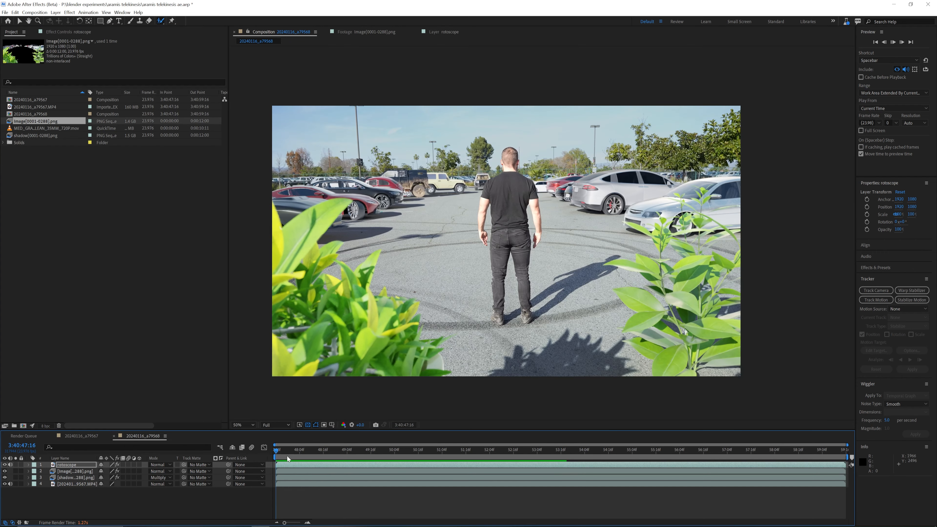
Play the composition from several points and examine the man's rotoscoped edges against the levitating cars.
{"action": "key", "text": "space"}
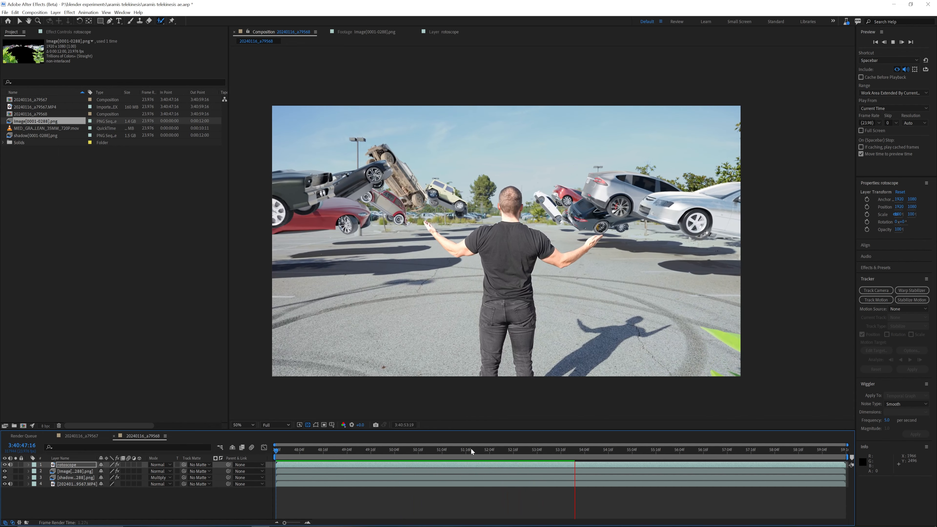
{"action": "left_click", "coordinate": [437, 449]}
{"action": "key", "text": "space"}
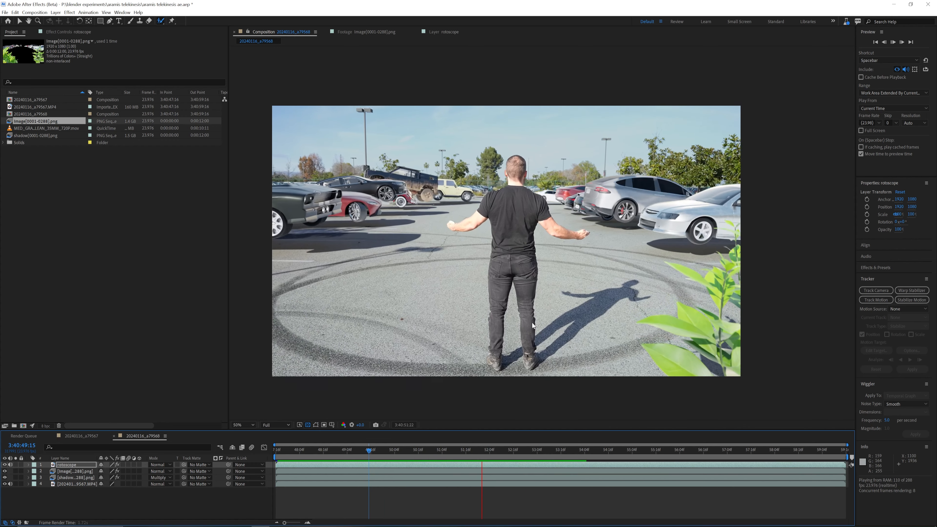
{"action": "key", "text": "space"}
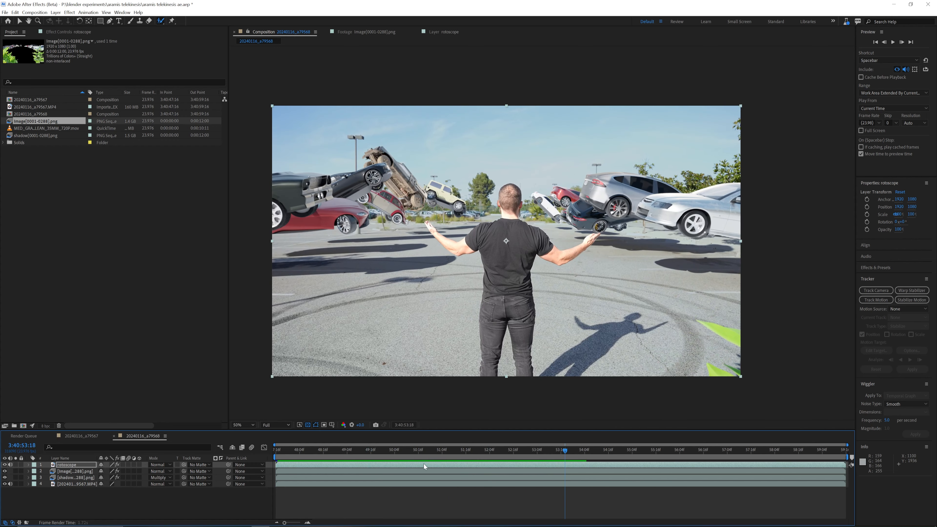
{"action": "key", "text": "space"}
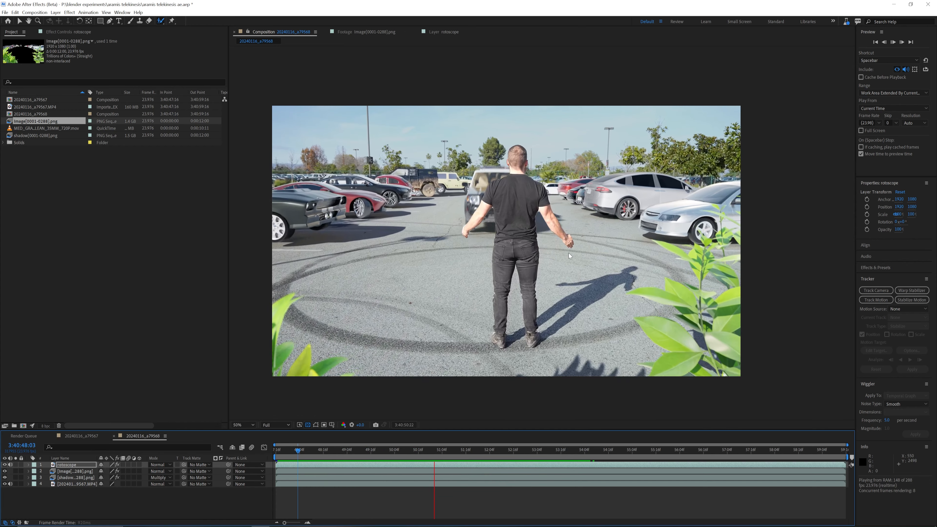
{"action": "key", "text": "space"}
{"action": "key", "text": "space"}
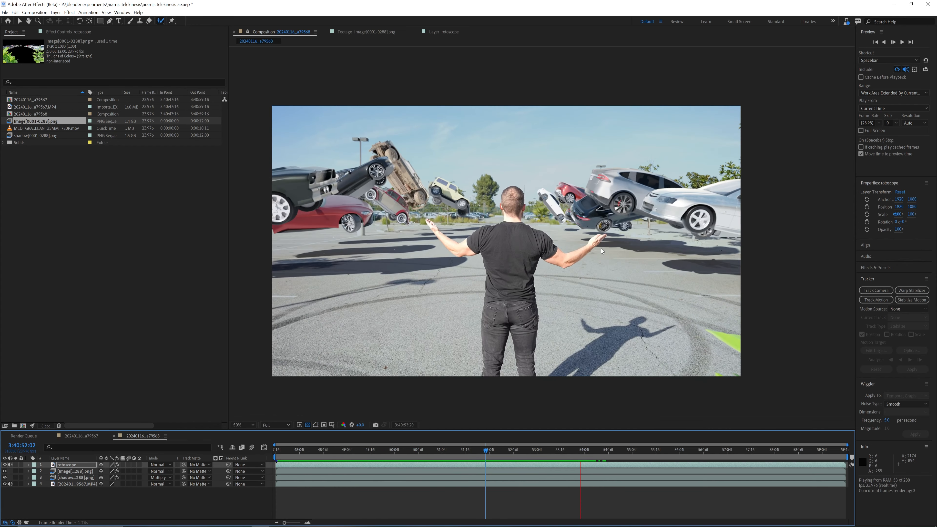
{"action": "key", "text": "space"}
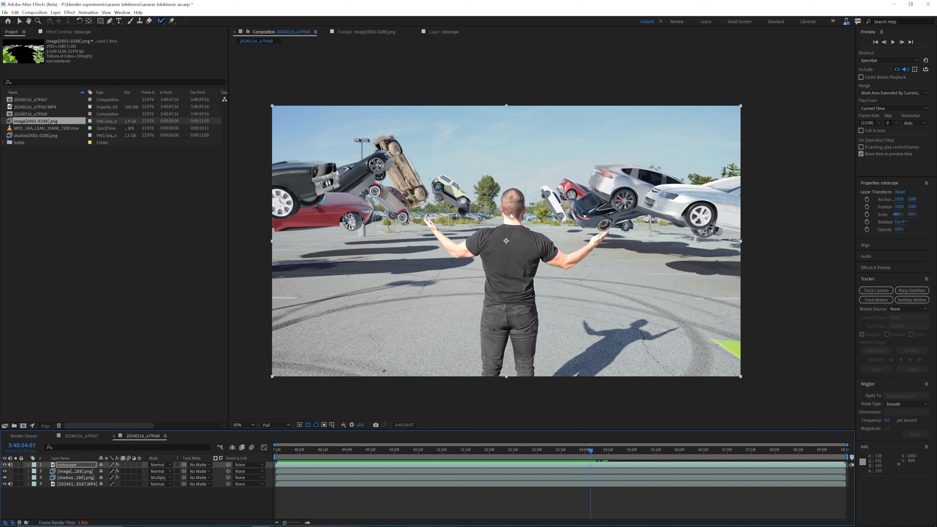
Apply the Lumetri Color effect to the original parking-lot footage layer, with the playhead at the first frame.
{"action": "left_click_drag", "start_coordinate": [350, 457], "coordinate": [274, 450]}
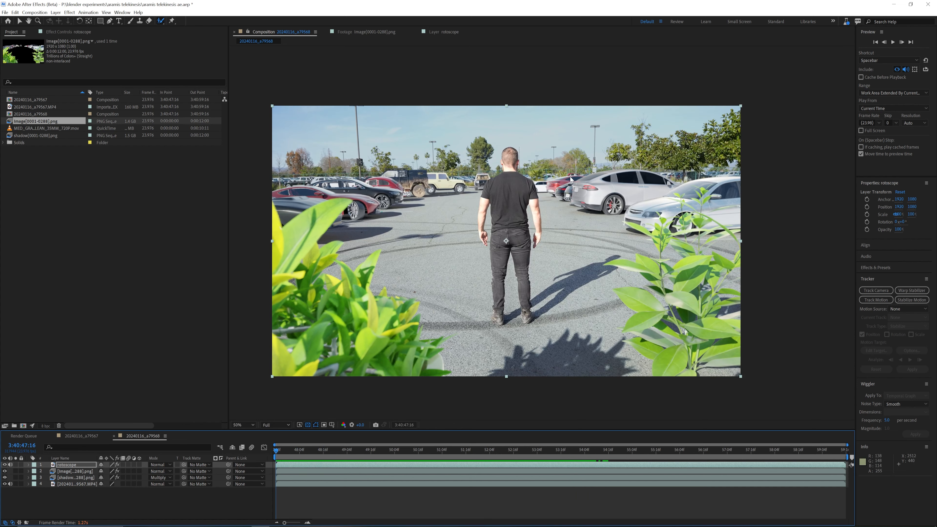
{"action": "left_click", "coordinate": [283, 483]}
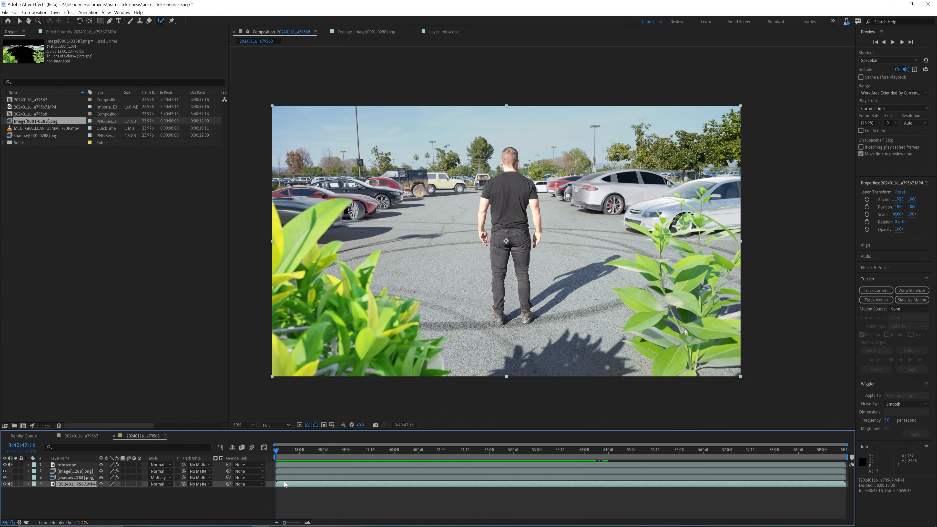
{"action": "scroll", "coordinate": [489, 201], "scroll_direction": "up", "scroll_amount": 1}
{"action": "scroll", "coordinate": [490, 202], "scroll_direction": "down", "scroll_amount": 1}
{"action": "right_click", "coordinate": [414, 483]}
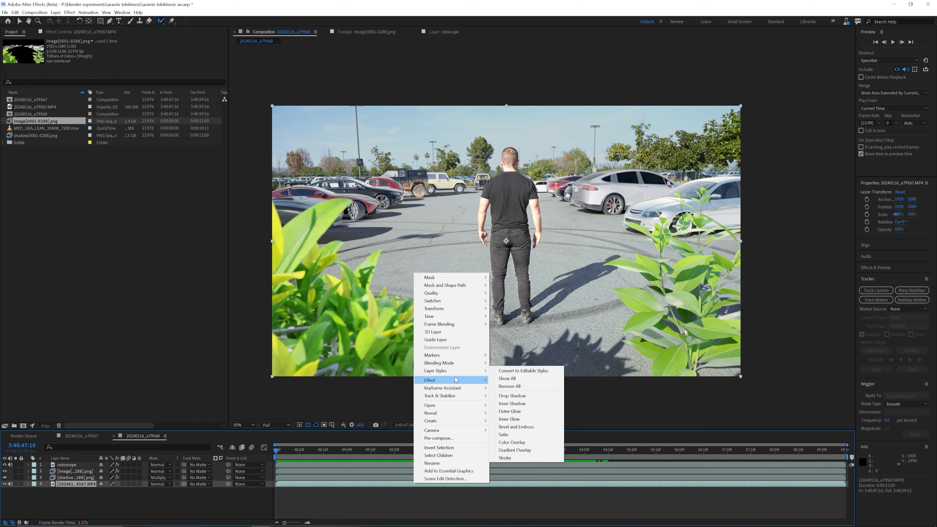
{"action": "mouse_move", "coordinate": [461, 380]}
{"action": "mouse_move", "coordinate": [524, 305]}
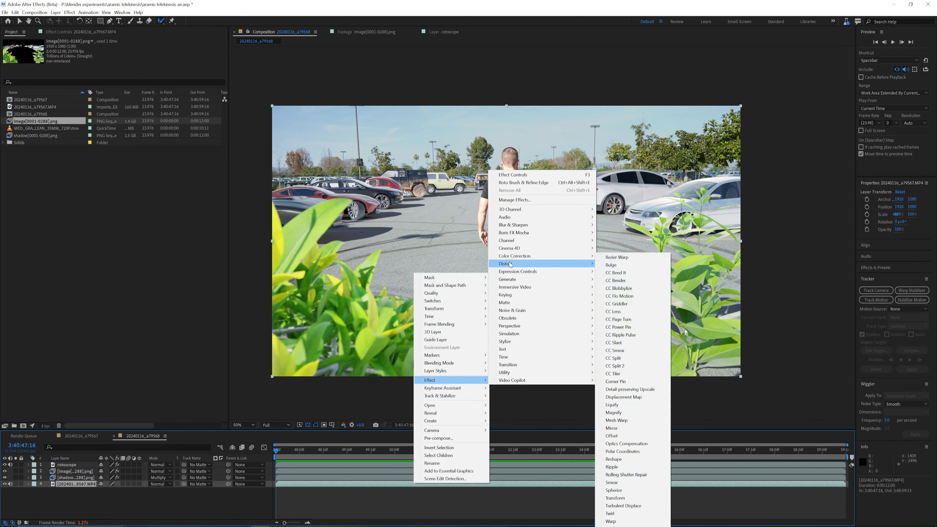
{"action": "mouse_move", "coordinate": [520, 257]}
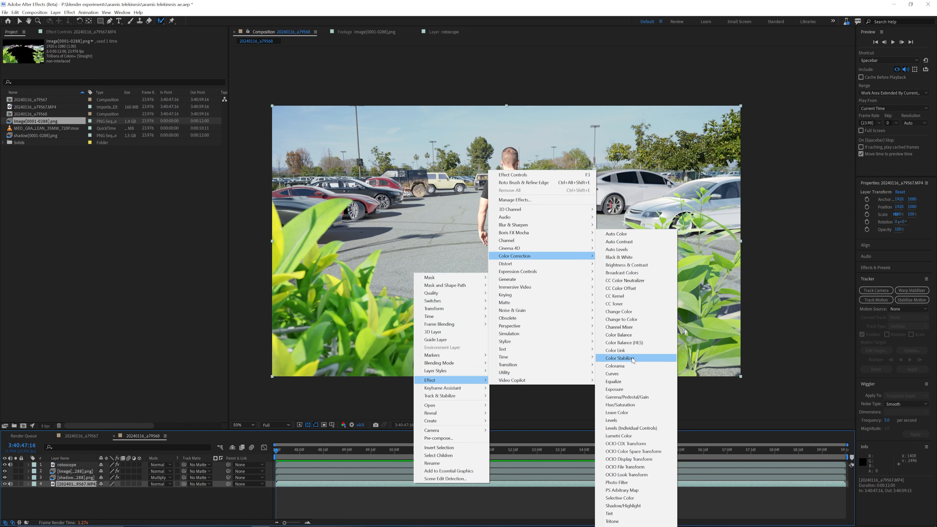
{"action": "left_click_drag", "start_coordinate": [617, 436], "coordinate": [130, 164]}
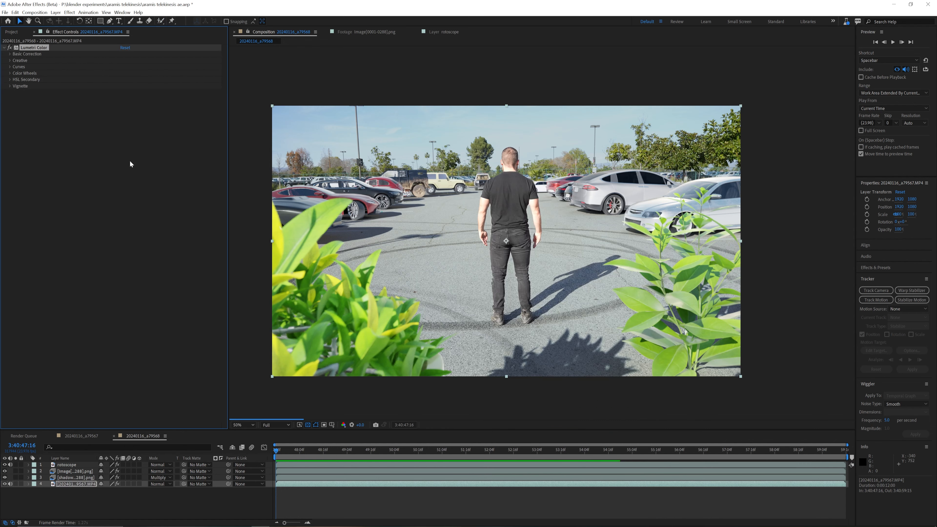
Hide the rotoscope layer and grade the footage in Basic Correction: temperature 7, contrast 4, highlights -18, shadows -47.
{"action": "left_click", "coordinate": [11, 54]}
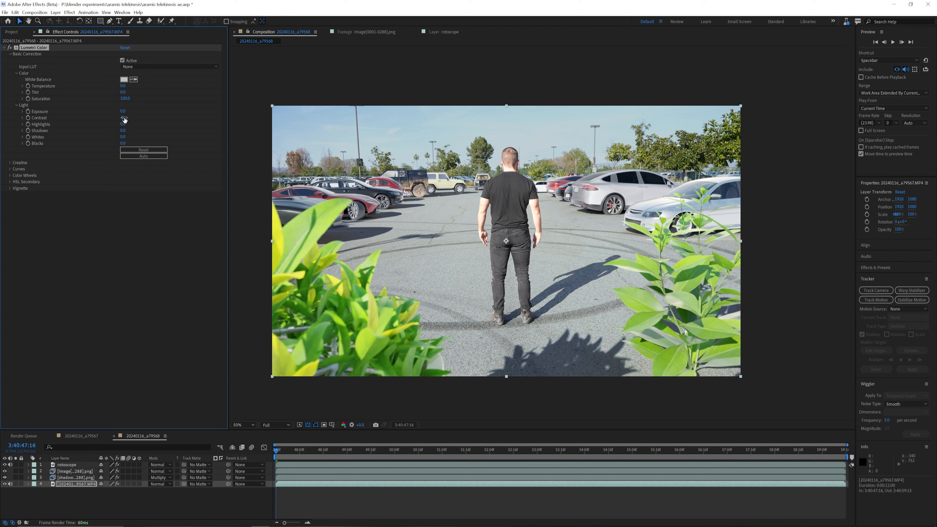
{"action": "mouse_move", "coordinate": [117, 123]}
{"action": "left_mouse_down"}
{"action": "mouse_move", "coordinate": [103, 123]}
{"action": "mouse_move", "coordinate": [113, 131]}
{"action": "left_mouse_up"}
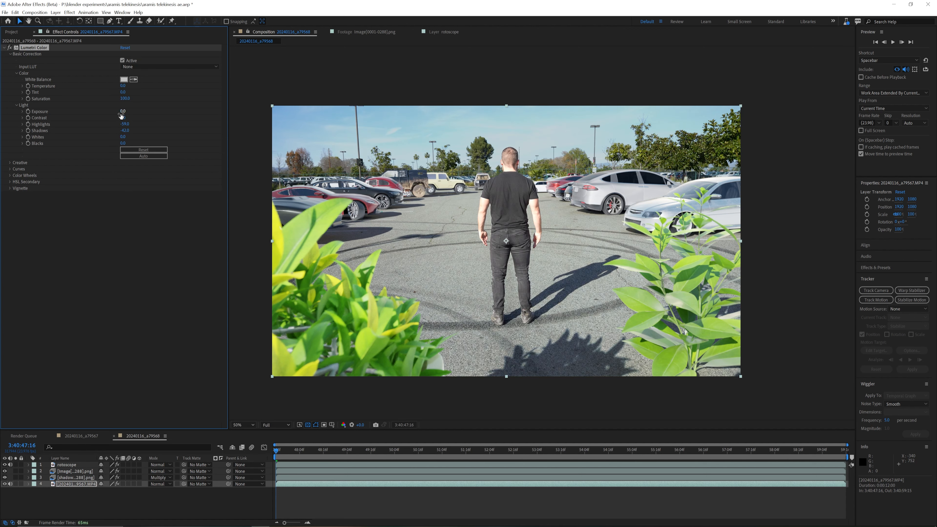
{"action": "left_click_drag", "start_coordinate": [120, 112], "coordinate": [122, 114]}
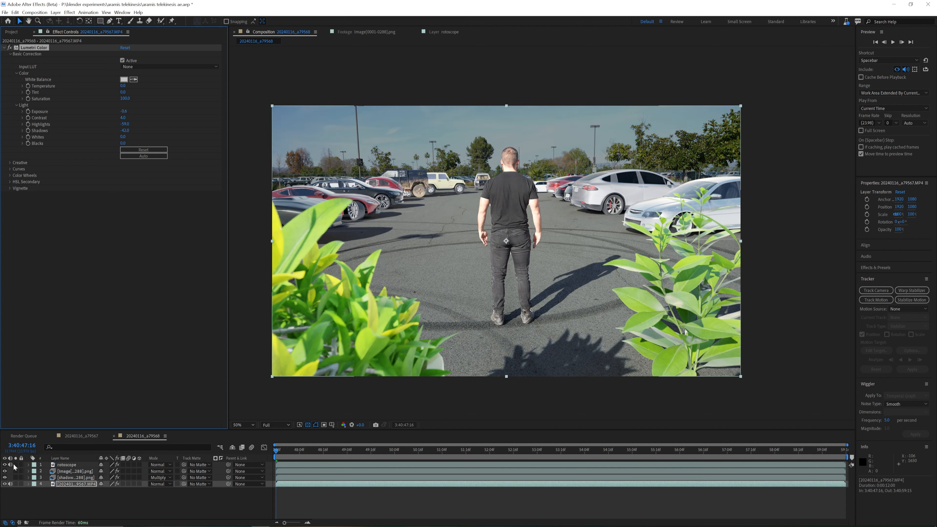
{"action": "left_click", "coordinate": [5, 465]}
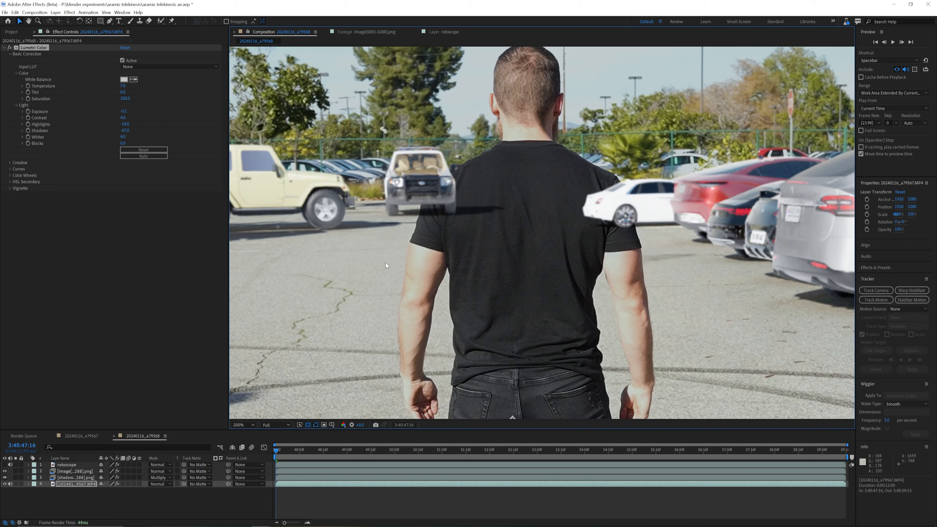
{"action": "left_click_drag", "start_coordinate": [405, 289], "coordinate": [423, 338]}
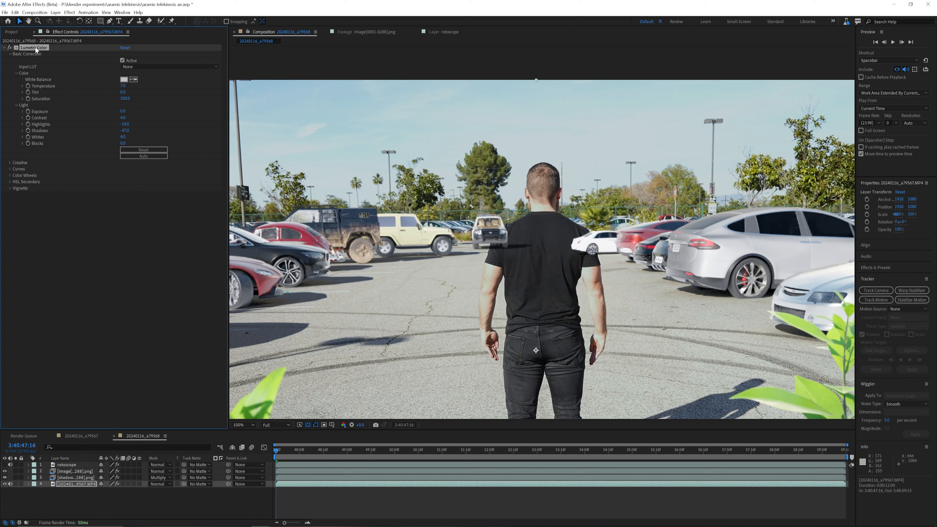
Copy the footage's Lumetri Color grade onto the rotoscope layer and make that layer visible again.
{"action": "left_click", "coordinate": [76, 465]}
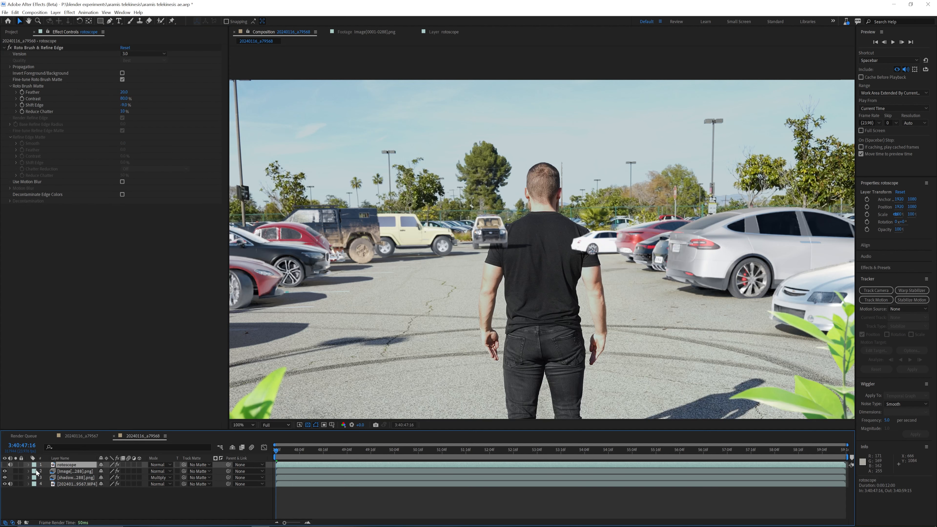
{"action": "left_click", "coordinate": [5, 465]}
{"action": "left_click", "coordinate": [486, 275]}
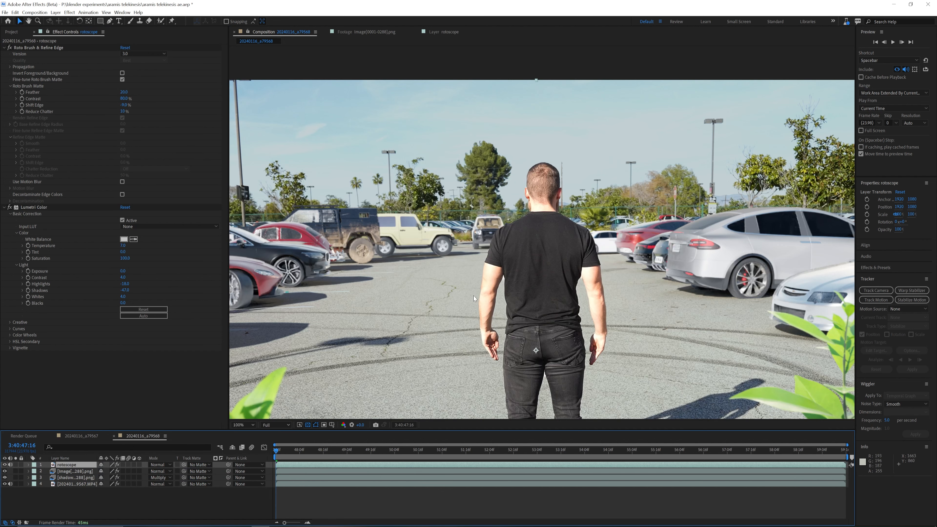
{"action": "key", "text": "comma"}
{"action": "key", "text": "comma"}
Toggle the rendered car layer's visibility to compare its tones with the graded footage.
{"action": "left_click", "coordinate": [70, 472]}
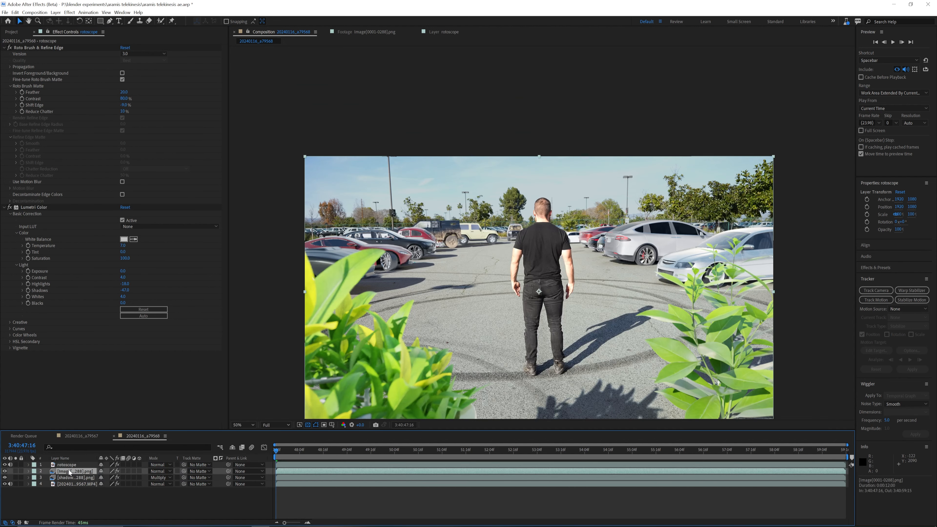
{"action": "key", "text": "ctrl+shift+a"}
{"action": "left_click", "coordinate": [4, 471]}
{"action": "left_click", "coordinate": [4, 472]}
{"action": "left_click", "coordinate": [5, 471]}
{"action": "left_click", "coordinate": [4, 471]}
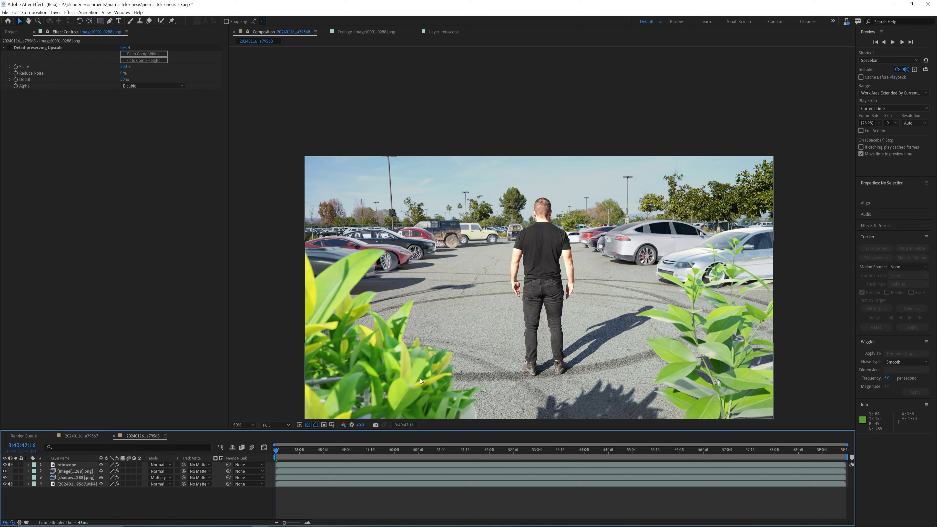
Apply the Curves effect to the rendered car layer and pull the upper midtones of the RGB curve down.
{"action": "right_click", "coordinate": [310, 471]}
{"action": "mouse_move", "coordinate": [325, 368]}
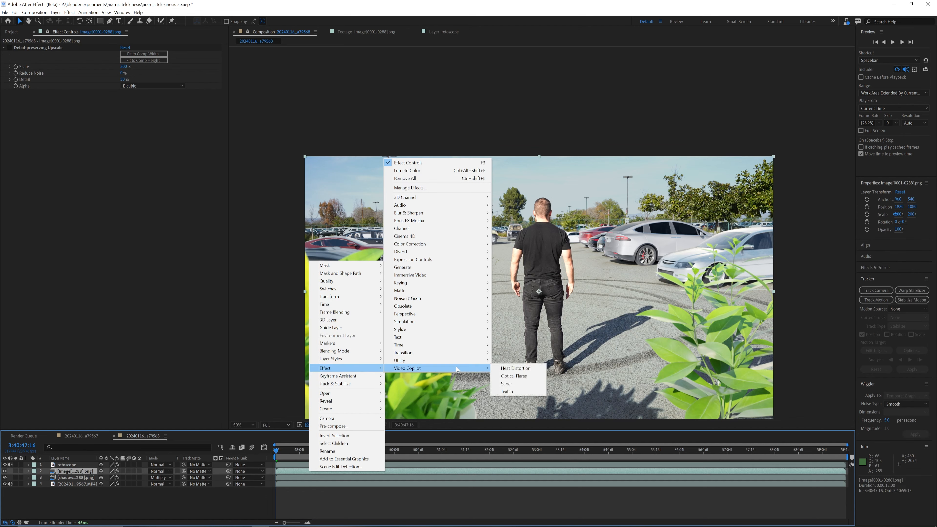
{"action": "mouse_move", "coordinate": [436, 244]}
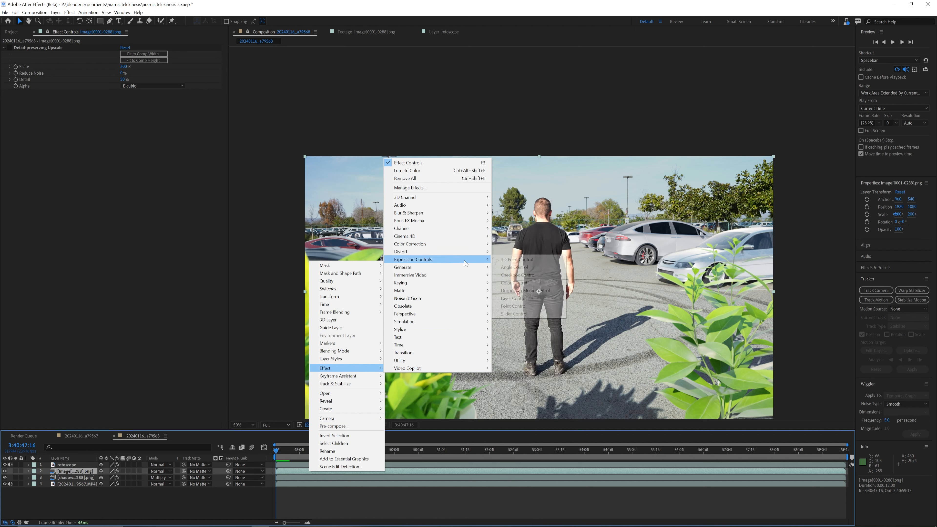
{"action": "mouse_move", "coordinate": [472, 251]}
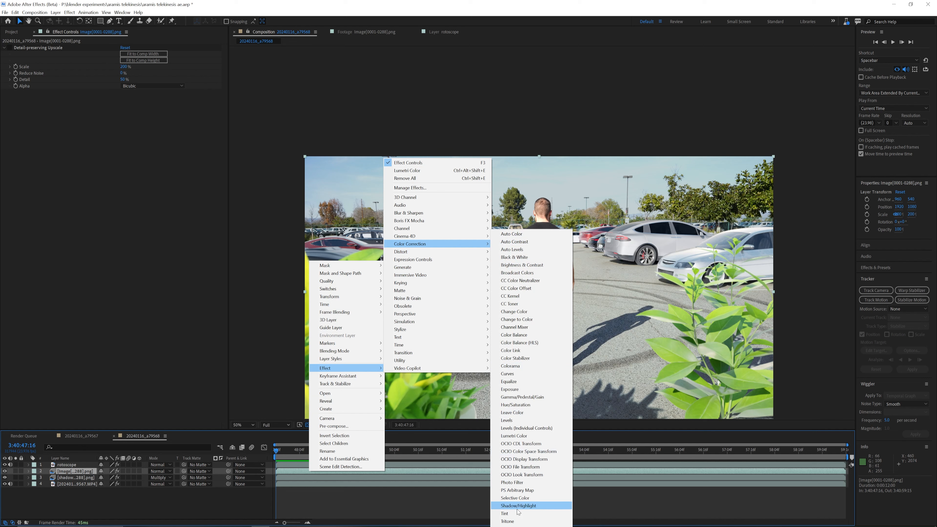
{"action": "left_click", "coordinate": [508, 374]}
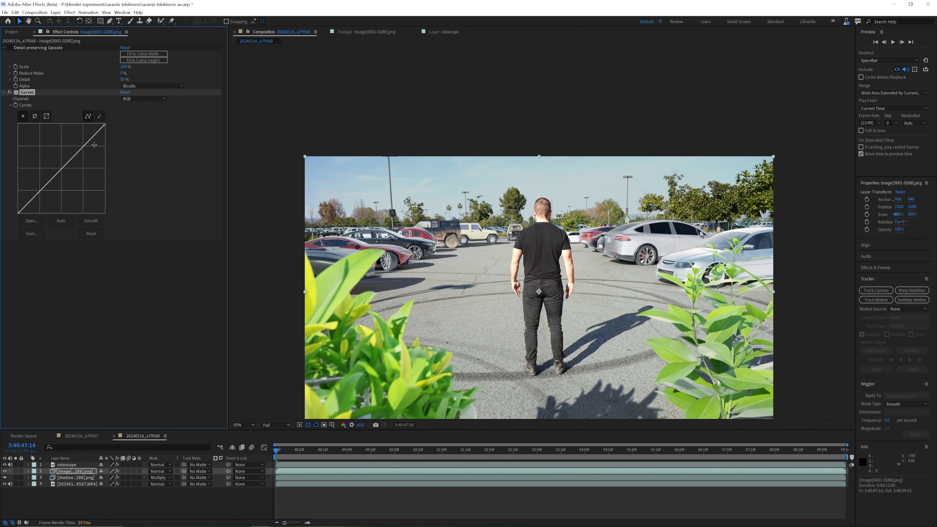
{"action": "mouse_move", "coordinate": [83, 146]}
{"action": "left_mouse_down"}
{"action": "mouse_move", "coordinate": [67, 145]}
{"action": "mouse_move", "coordinate": [79, 161]}
{"action": "left_mouse_up"}
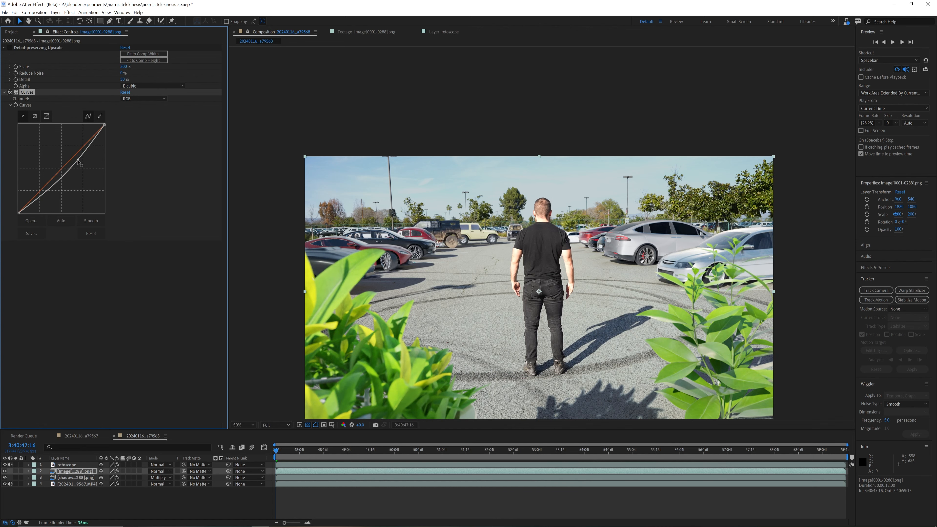
Reduce the dip in the car layer's RGB curve so the darkening is subtler.
{"action": "scroll", "coordinate": [540, 236], "scroll_direction": "up", "scroll_amount": 2}
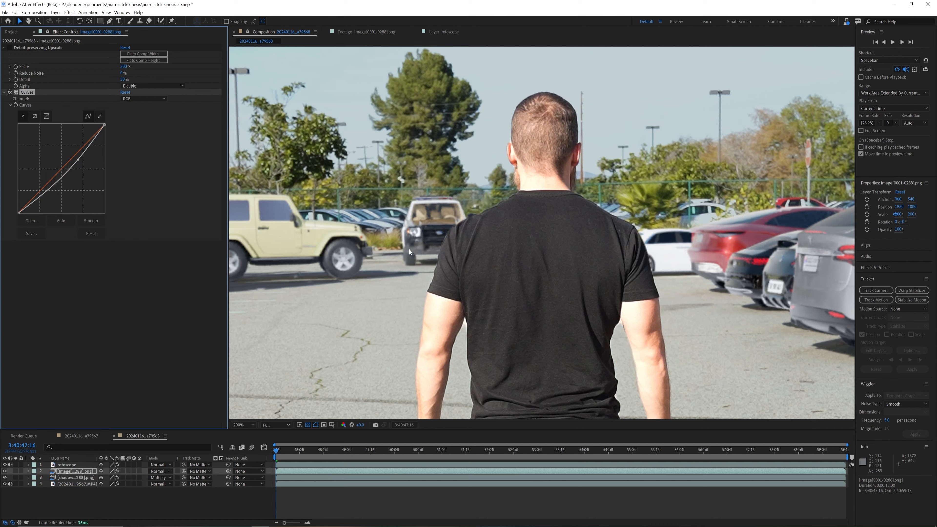
{"action": "left_click_drag", "start_coordinate": [367, 275], "coordinate": [632, 273]}
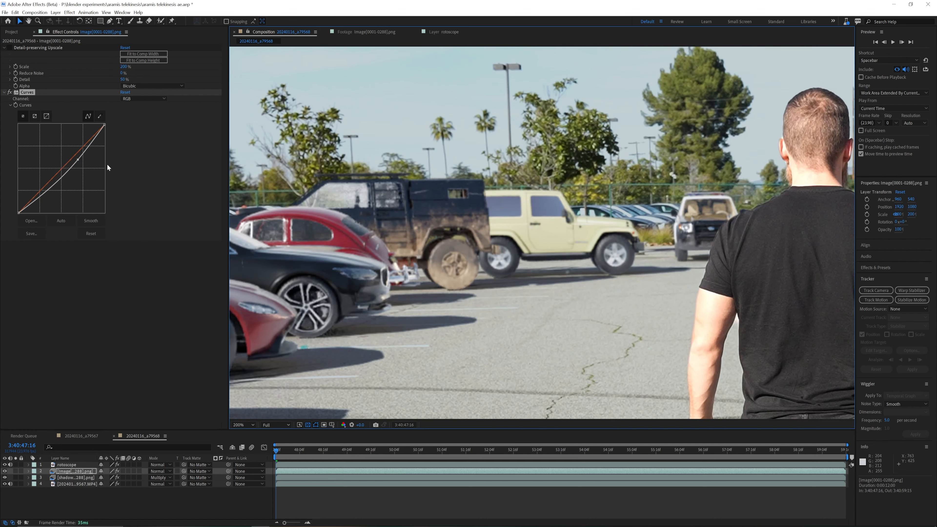
{"action": "left_click_drag", "start_coordinate": [77, 159], "coordinate": [76, 161]}
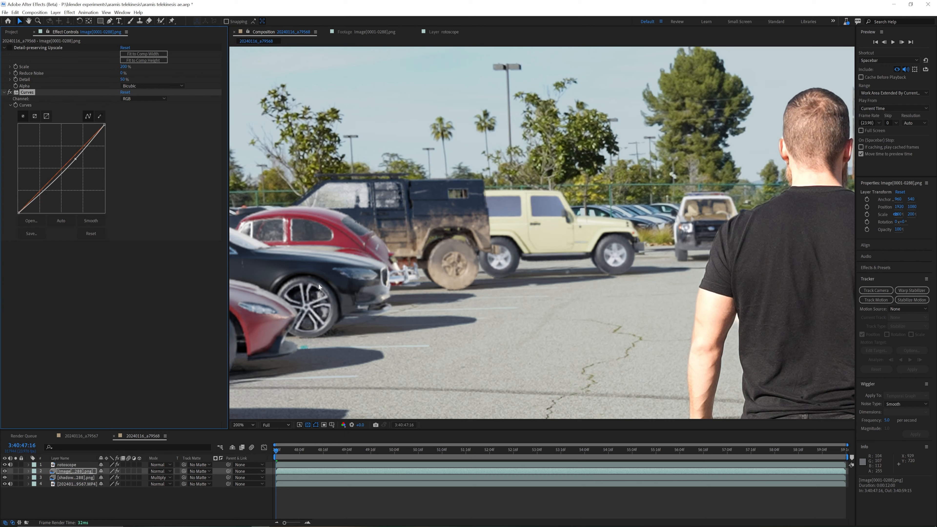
Add a point in the shadows of the car layer's RGB curve and raise it slightly toward the diagonal.
{"action": "key", "text": "comma"}
{"action": "scroll", "coordinate": [664, 273], "scroll_direction": "up", "scroll_amount": 4}
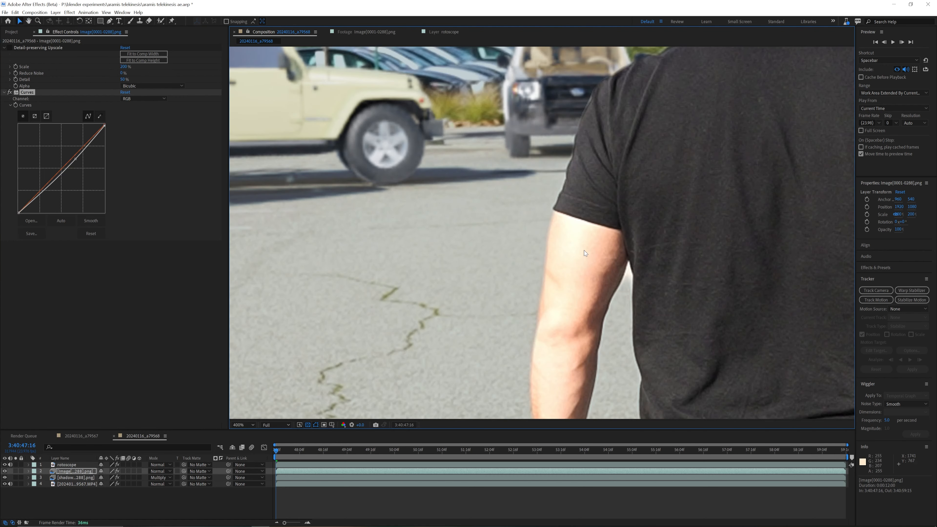
{"action": "scroll", "coordinate": [428, 223], "scroll_direction": "down", "scroll_amount": 2}
{"action": "left_click_drag", "start_coordinate": [581, 208], "coordinate": [526, 218]}
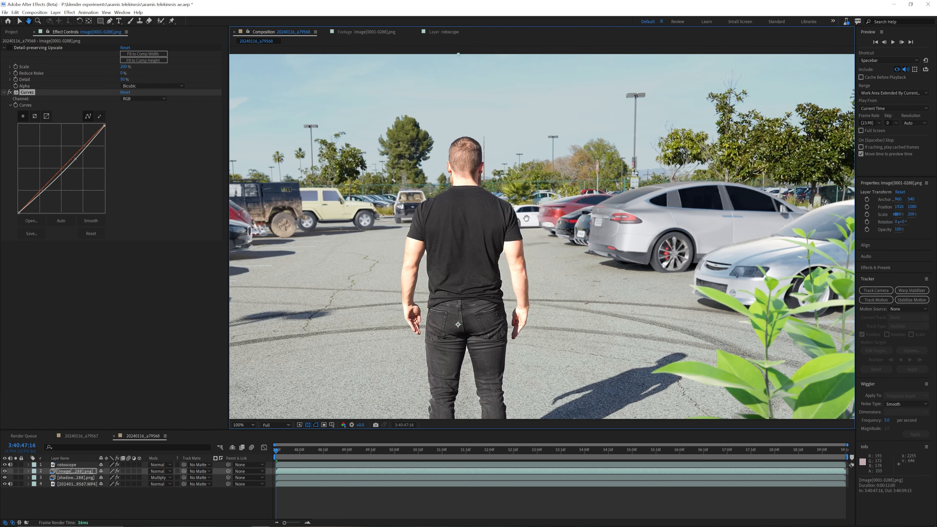
{"action": "scroll", "coordinate": [526, 217], "scroll_direction": "up", "scroll_amount": 4}
{"action": "left_click_drag", "start_coordinate": [39, 192], "coordinate": [47, 186]}
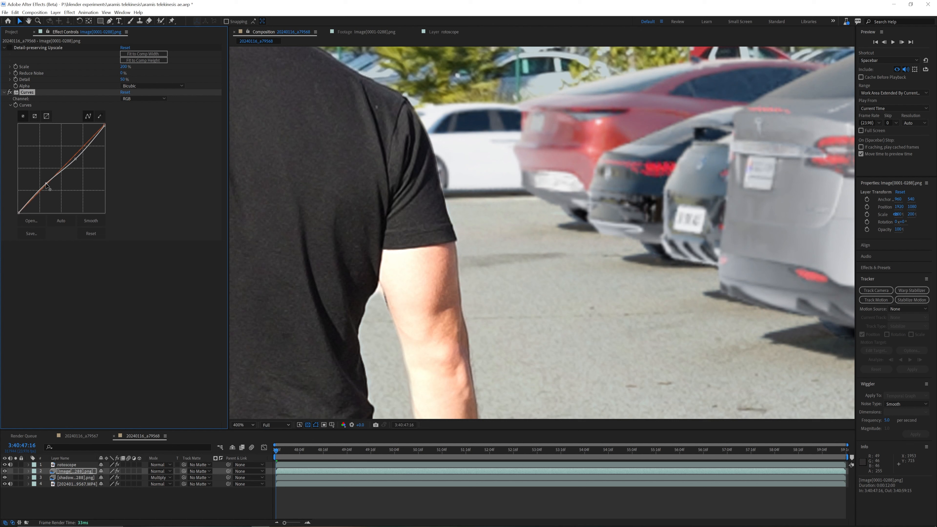
Adjust the Red channel curve on the car layer slightly, switch Curves to the Green channel, and check the color match.
{"action": "left_click", "coordinate": [135, 115]}
{"action": "left_click_drag", "start_coordinate": [46, 183], "coordinate": [72, 154]}
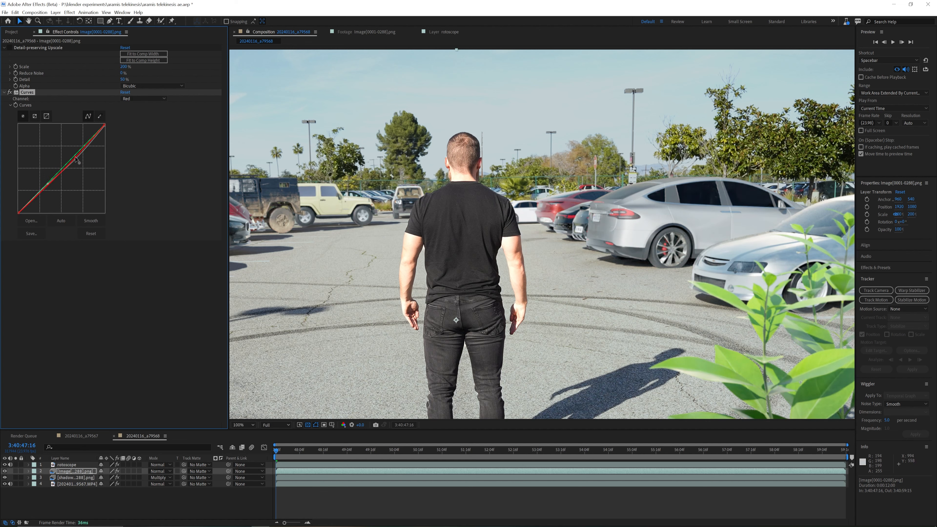
{"action": "left_click", "coordinate": [144, 99]}
{"action": "left_click", "coordinate": [132, 123]}
{"action": "scroll", "coordinate": [504, 232], "scroll_direction": "down", "scroll_amount": 2}
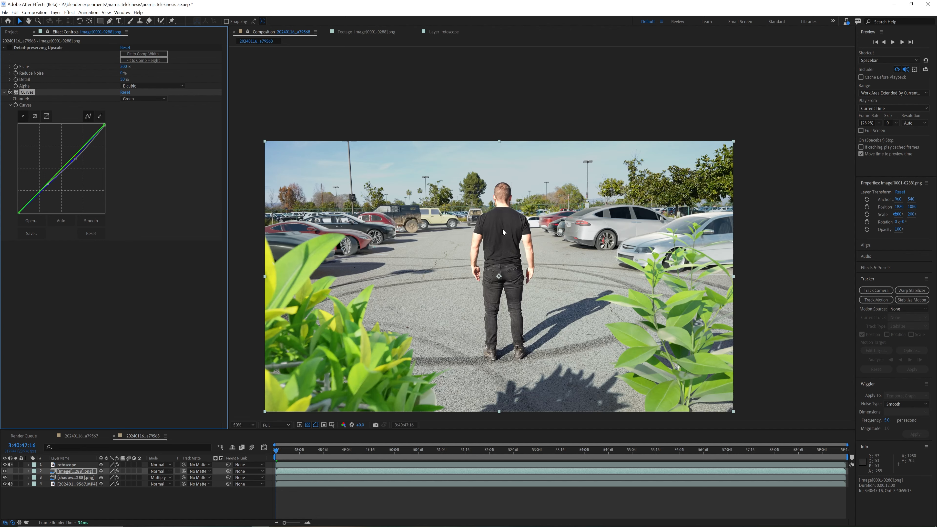
{"action": "scroll", "coordinate": [490, 252], "scroll_direction": "up", "scroll_amount": 2}
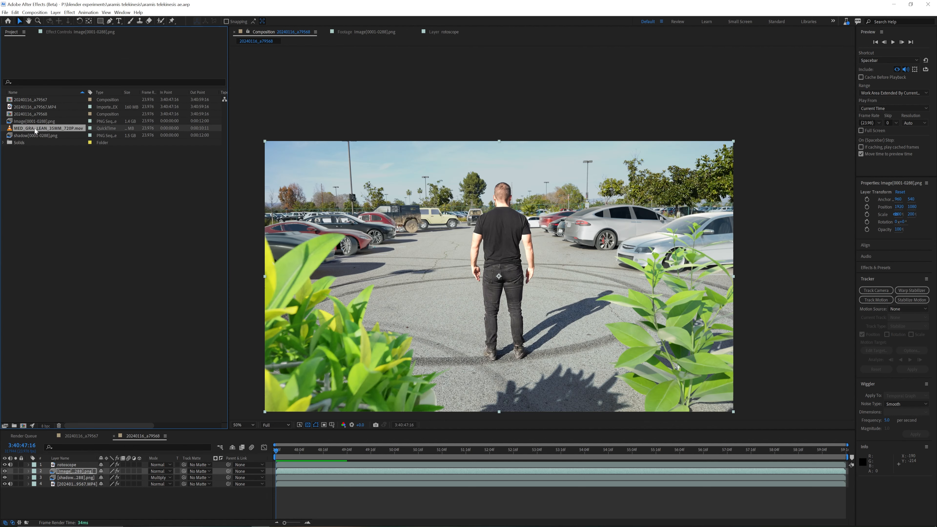
Add the MED_GRAIN_CLEAN_35MM_720P film grain clip as the top layer and scale it to 300% to fill the frame.
{"action": "left_click", "coordinate": [46, 195]}
{"action": "left_click", "coordinate": [34, 127]}
{"action": "left_click_drag", "start_coordinate": [34, 126], "coordinate": [73, 464]}
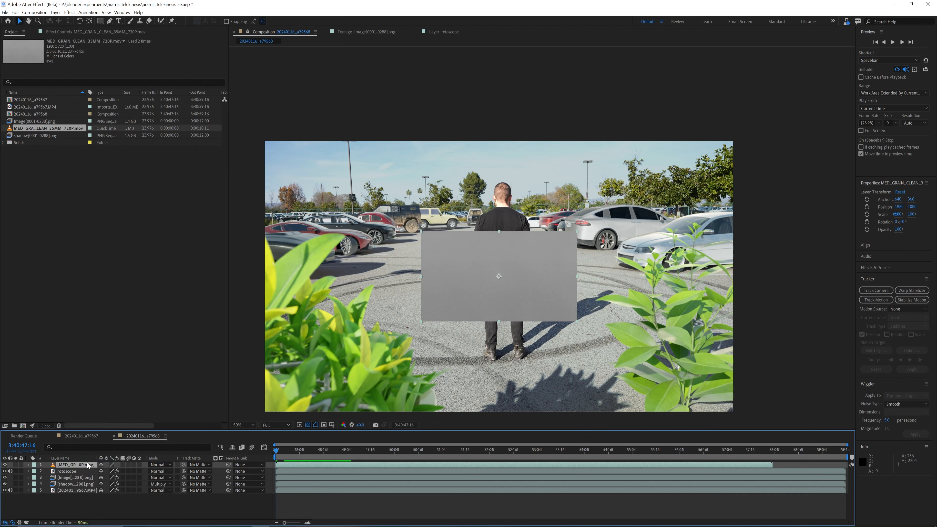
{"action": "key", "text": "s"}
{"action": "left_click_drag", "start_coordinate": [107, 472], "coordinate": [183, 474]}
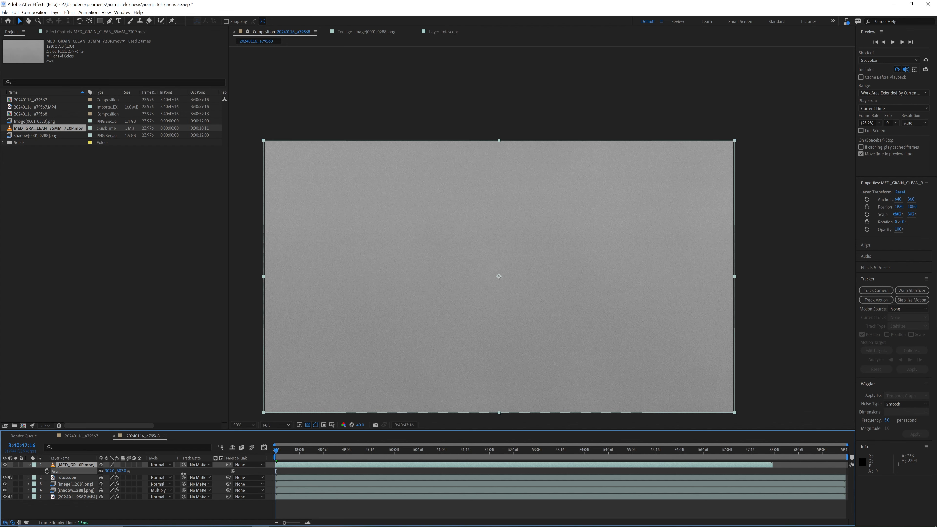
{"action": "left_click", "coordinate": [110, 471]}
{"action": "type", "text": "300"}
{"action": "key", "text": "Return"}
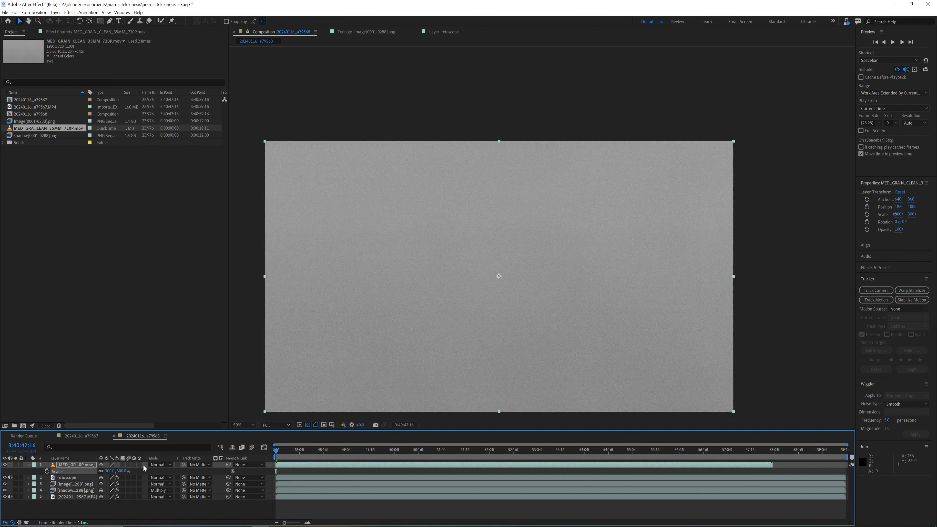
Set the film grain layer's blending mode to Overlay and its opacity to 50%.
{"action": "left_click", "coordinate": [165, 465]}
{"action": "left_click", "coordinate": [170, 288]}
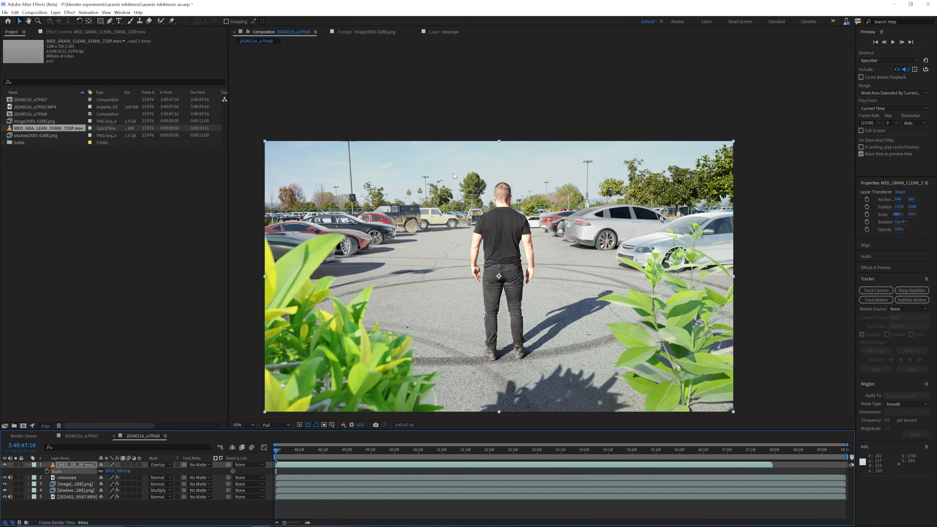
{"action": "key", "text": "t"}
{"action": "left_click", "coordinate": [104, 471]}
{"action": "type", "text": "50"}
{"action": "key", "text": "Return"}
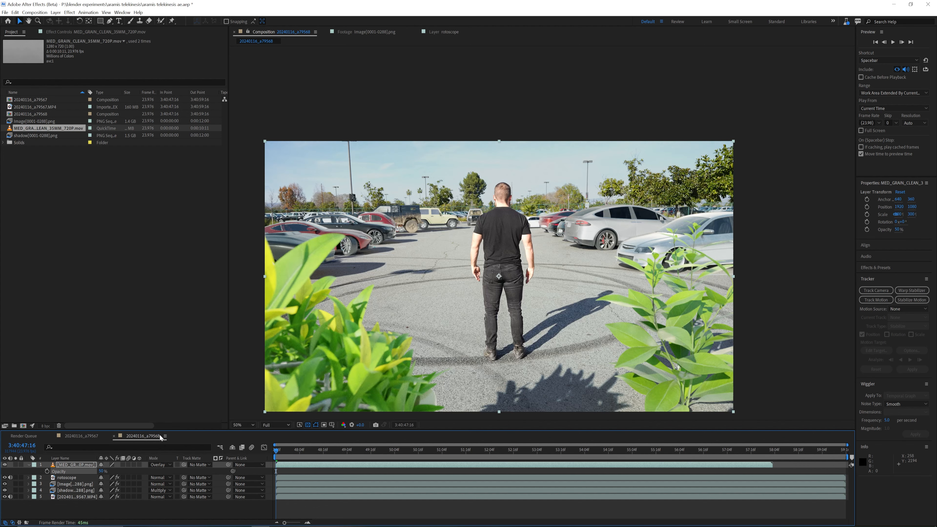
Set the rotoscope layer's Roto Brush matte feather to 30 and shift the edge further inward, judging it at the man's shoulder.
{"action": "key", "text": "period"}
{"action": "key", "text": "period"}
{"action": "left_click_drag", "start_coordinate": [495, 449], "coordinate": [442, 443]}
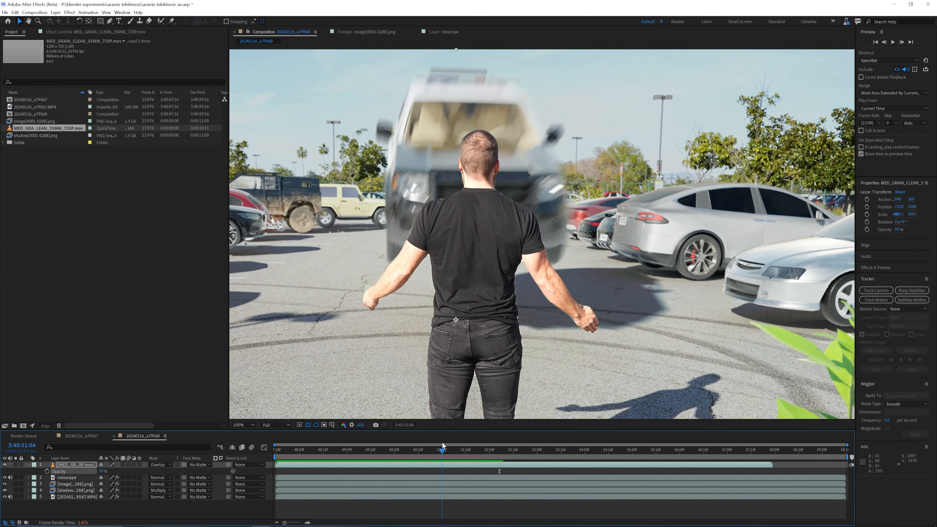
{"action": "scroll", "coordinate": [505, 226], "scroll_direction": "up", "scroll_amount": 3}
{"action": "left_click_drag", "start_coordinate": [398, 168], "coordinate": [458, 291]}
{"action": "left_click_drag", "start_coordinate": [353, 265], "coordinate": [567, 272]}
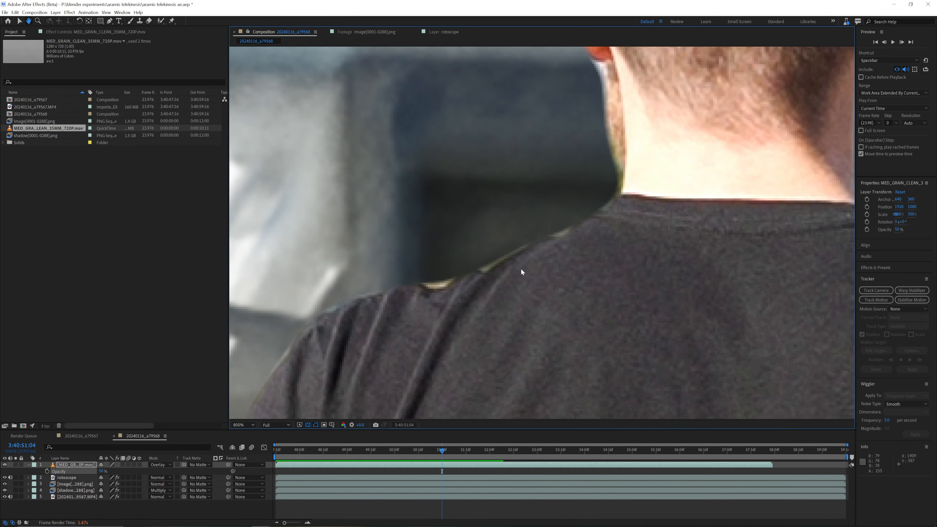
{"action": "left_click", "coordinate": [68, 478]}
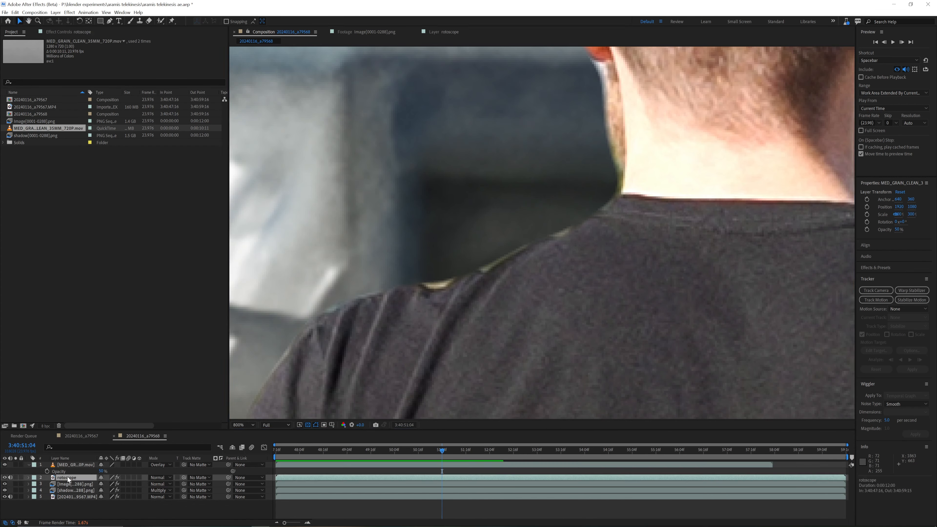
{"action": "left_click", "coordinate": [59, 32]}
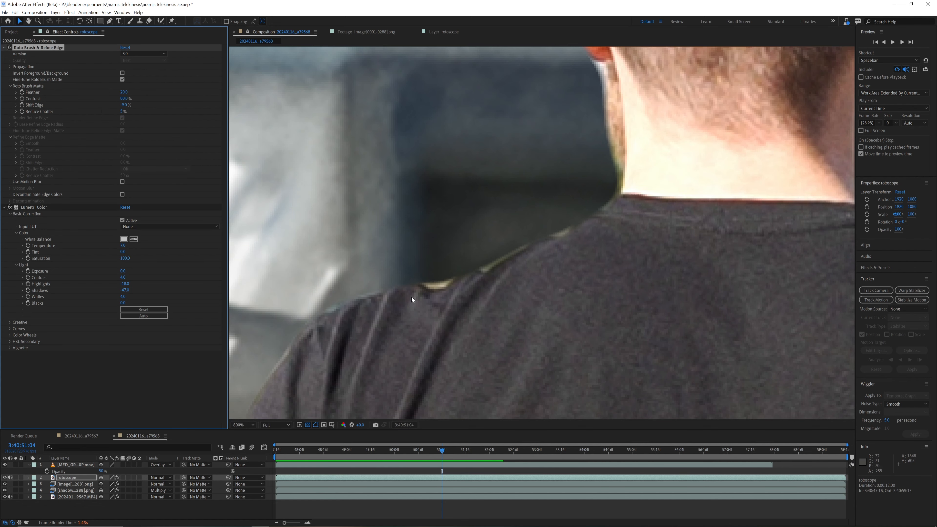
{"action": "left_click", "coordinate": [124, 92]}
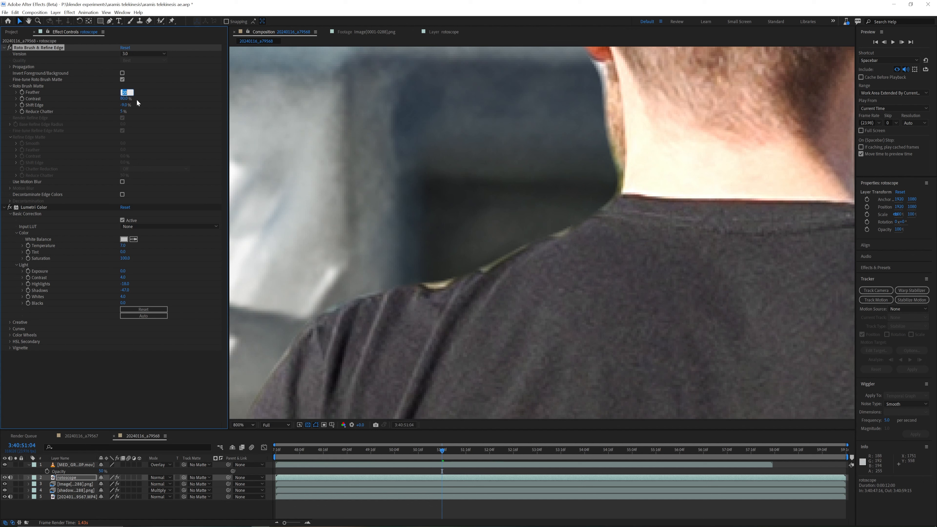
{"action": "type", "text": "30"}
{"action": "key", "text": "Return"}
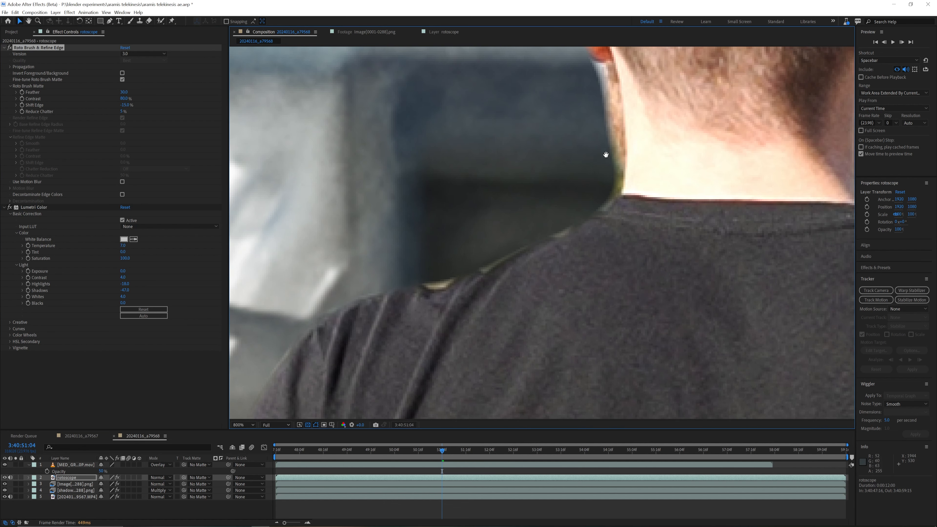
Reduce the Roto Brush matte feather for a crisper edge around the man's neck and head, then check the whole frame.
{"action": "left_click_drag", "start_coordinate": [605, 151], "coordinate": [512, 244]}
{"action": "key", "text": "v"}
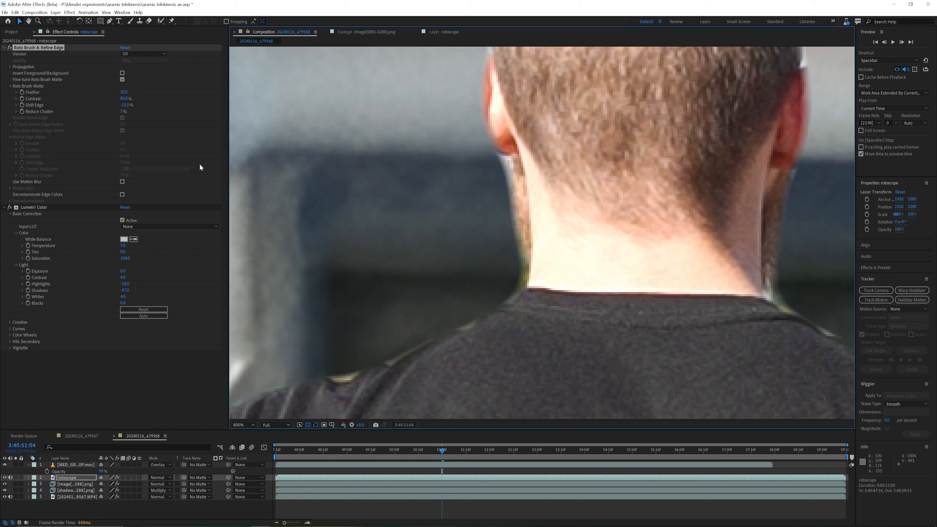
{"action": "left_click", "coordinate": [124, 92]}
{"action": "key", "text": "Return"}
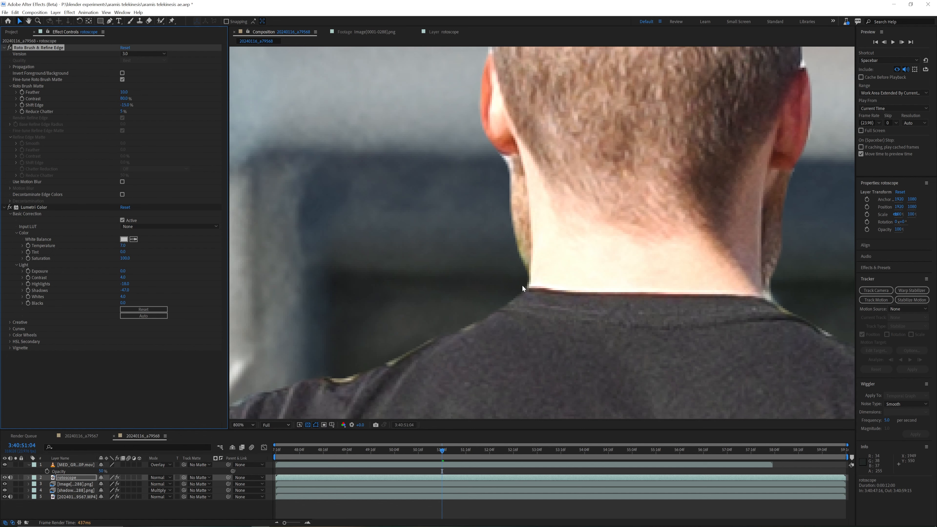
{"action": "scroll", "coordinate": [521, 286], "scroll_direction": "down", "scroll_amount": 6}
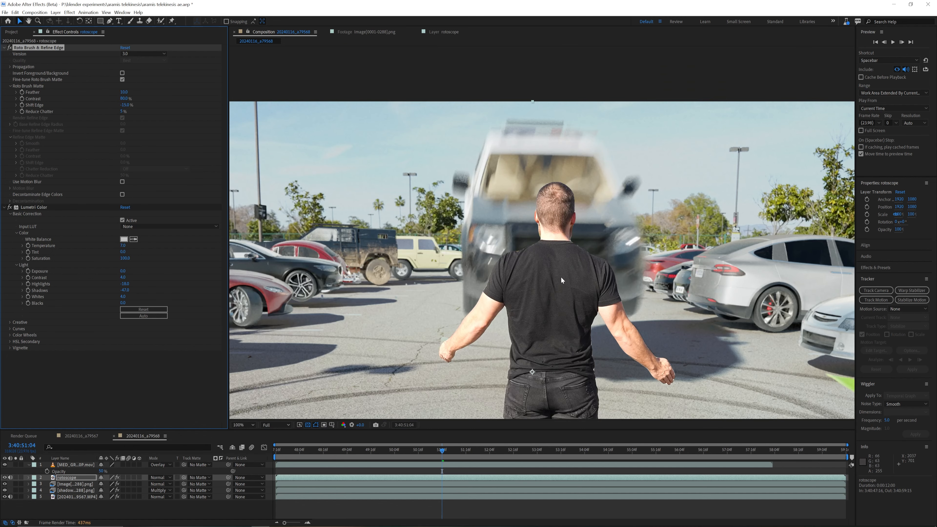
{"action": "scroll", "coordinate": [561, 276], "scroll_direction": "down", "scroll_amount": 1}
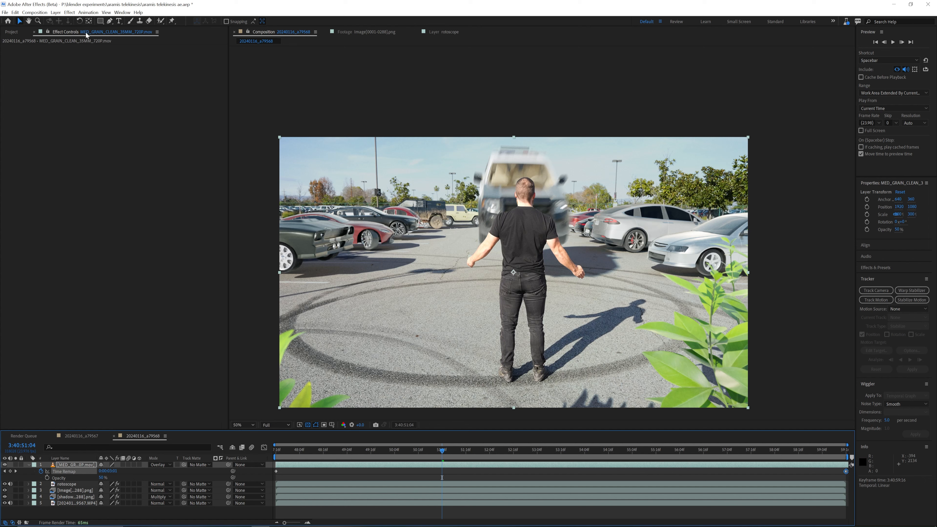
Import the Dust_Wave_01 clip from the 07. Dust_Elements folder of Action_Essentials_720p.
{"action": "key", "text": "ctrl+0"}
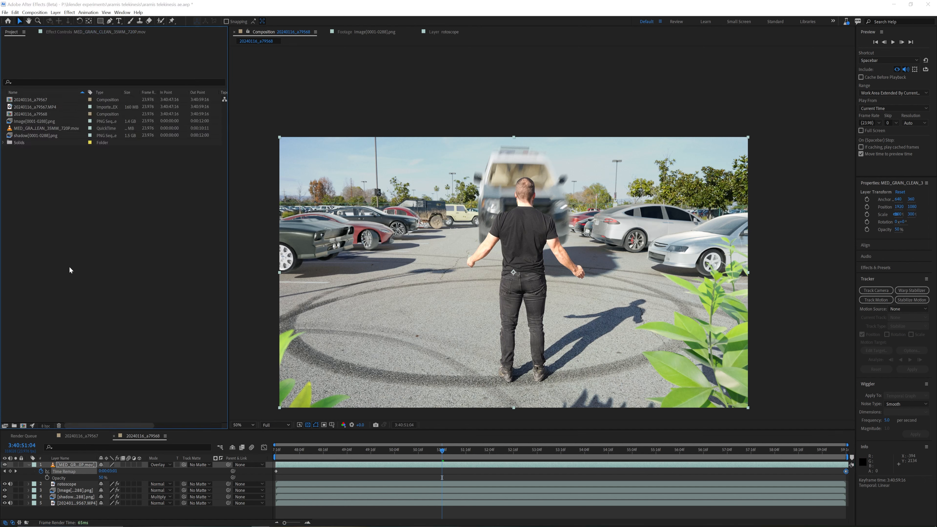
{"action": "double_click", "coordinate": [69, 267]}
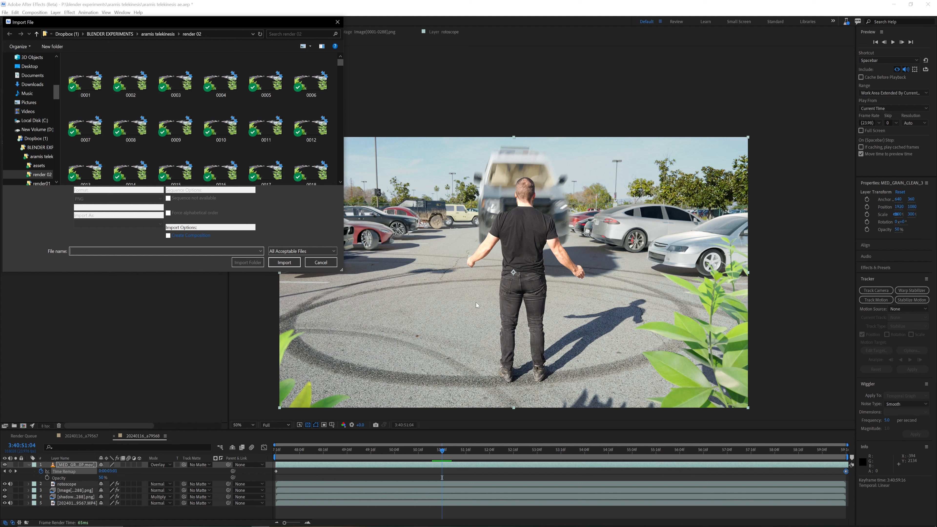
{"action": "left_click_drag", "start_coordinate": [57, 89], "coordinate": [57, 66]}
{"action": "scroll", "coordinate": [57, 66], "scroll_direction": "down", "scroll_amount": 5}
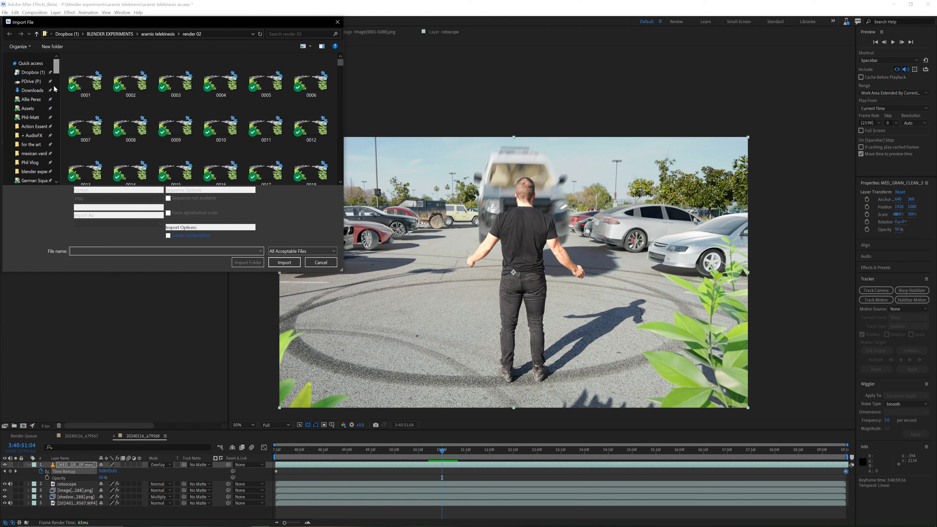
{"action": "left_click", "coordinate": [34, 129]}
{"action": "double_click", "coordinate": [87, 69]}
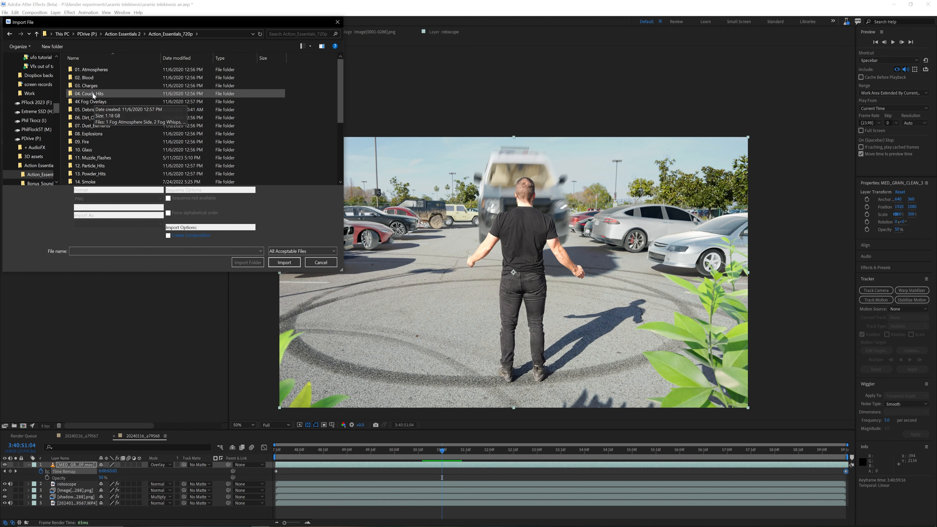
{"action": "double_click", "coordinate": [91, 125]}
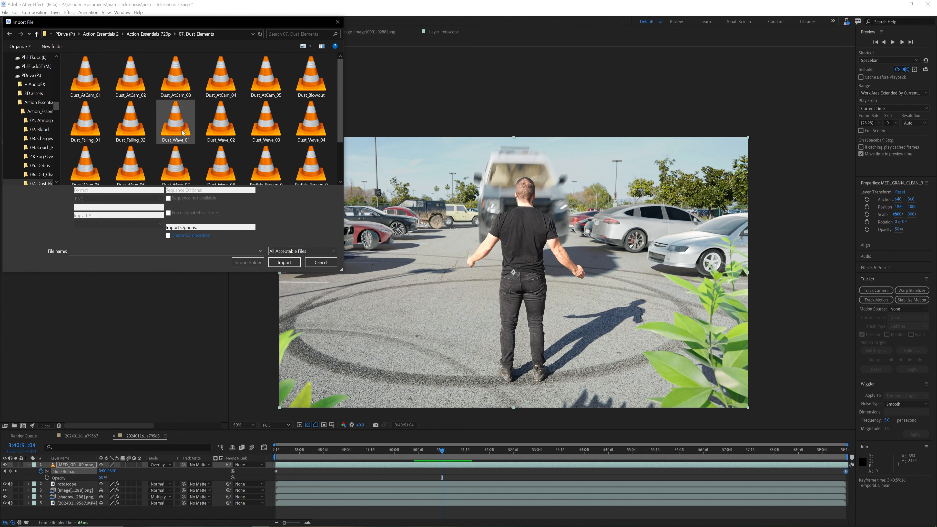
{"action": "double_click", "coordinate": [181, 130]}
Place the Dust_Wave_01 clip between the grain and rotoscope layers and scale it to about 312% to cover the frame.
{"action": "left_click_drag", "start_coordinate": [40, 124], "coordinate": [157, 478]}
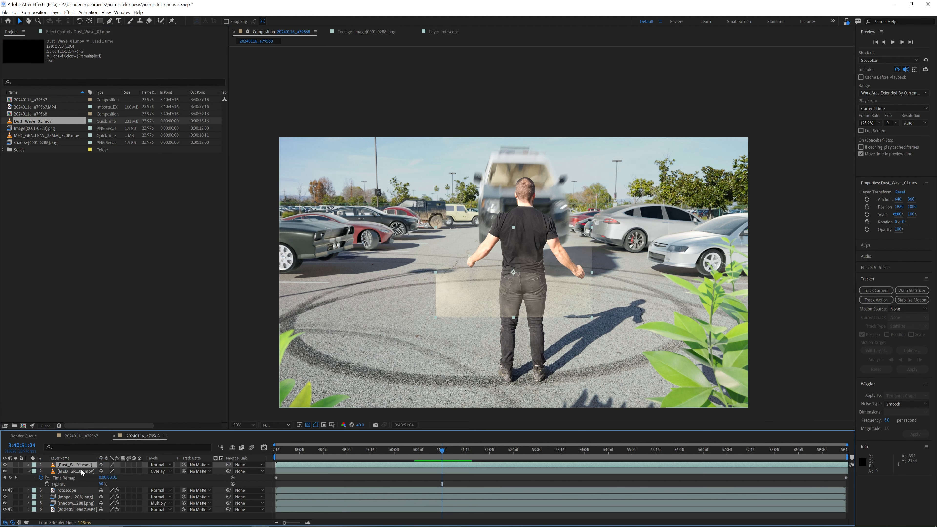
{"action": "left_click_drag", "start_coordinate": [73, 464], "coordinate": [79, 487]}
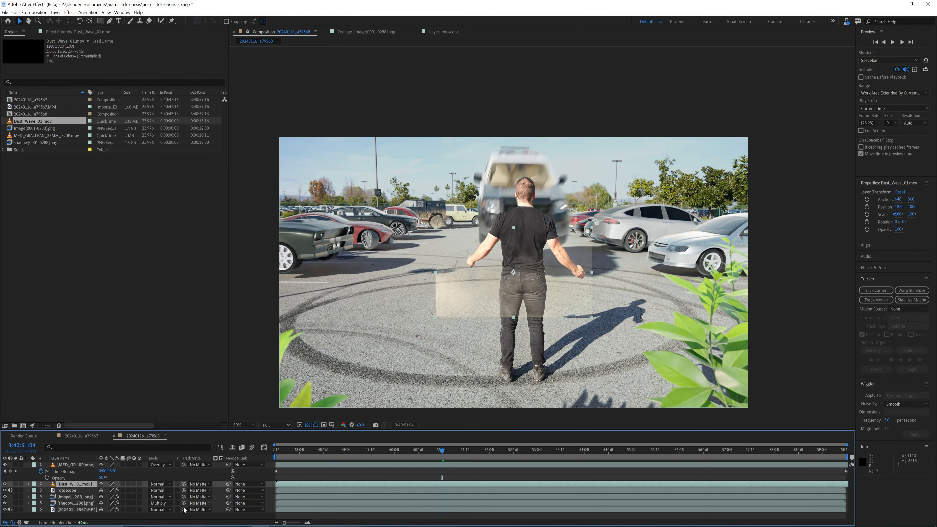
{"action": "key", "text": "s"}
{"action": "left_click_drag", "start_coordinate": [112, 491], "coordinate": [190, 491]}
Delay the dust wave layer so it starts around the truck's impact, and preview the timing.
{"action": "left_click_drag", "start_coordinate": [299, 485], "coordinate": [449, 493]}
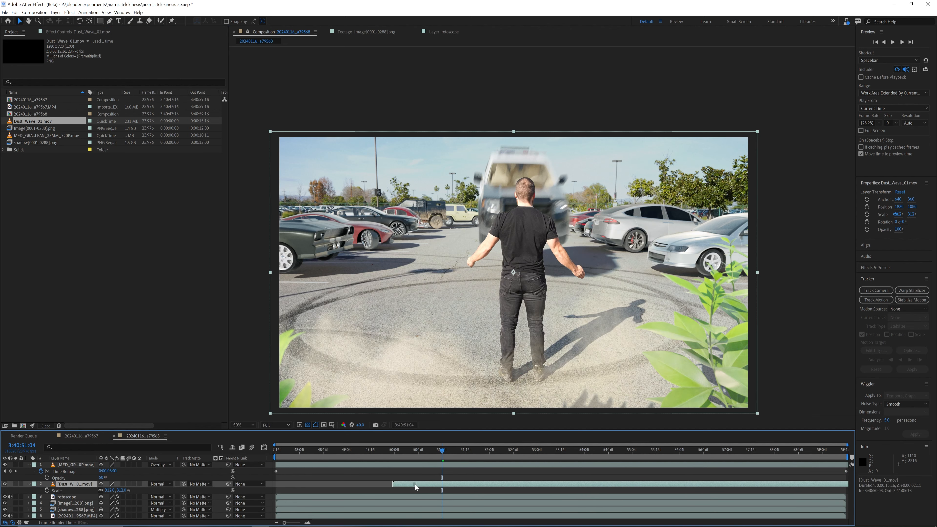
{"action": "left_click", "coordinate": [418, 454]}
{"action": "key", "text": "space"}
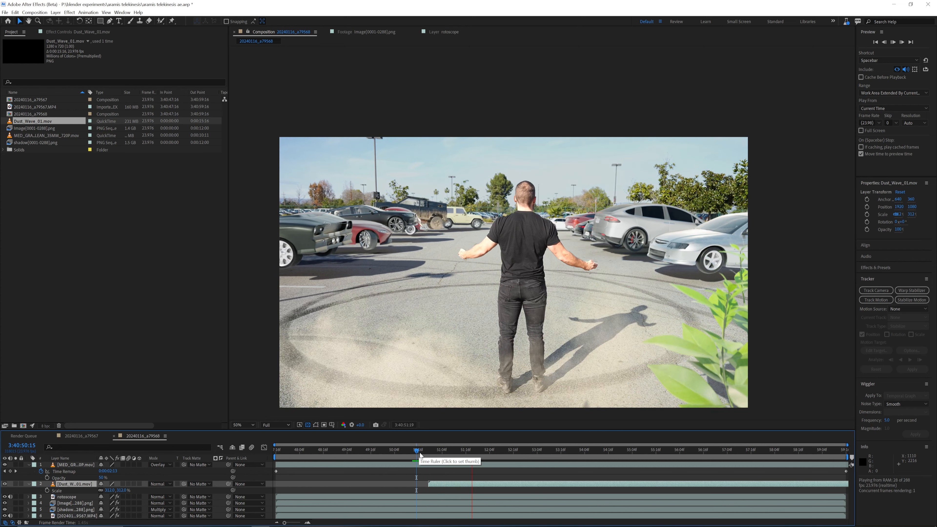
Apply the Tint effect to the dust wave layer to neutralize its color, and scrub through the dust burst to check it.
{"action": "left_click", "coordinate": [448, 482]}
{"action": "right_click", "coordinate": [449, 485]}
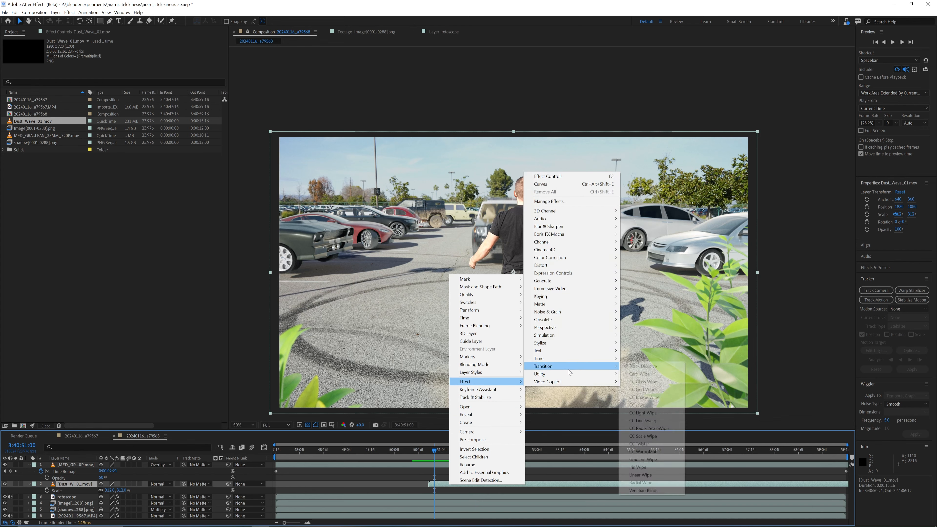
{"action": "mouse_move", "coordinate": [559, 260]}
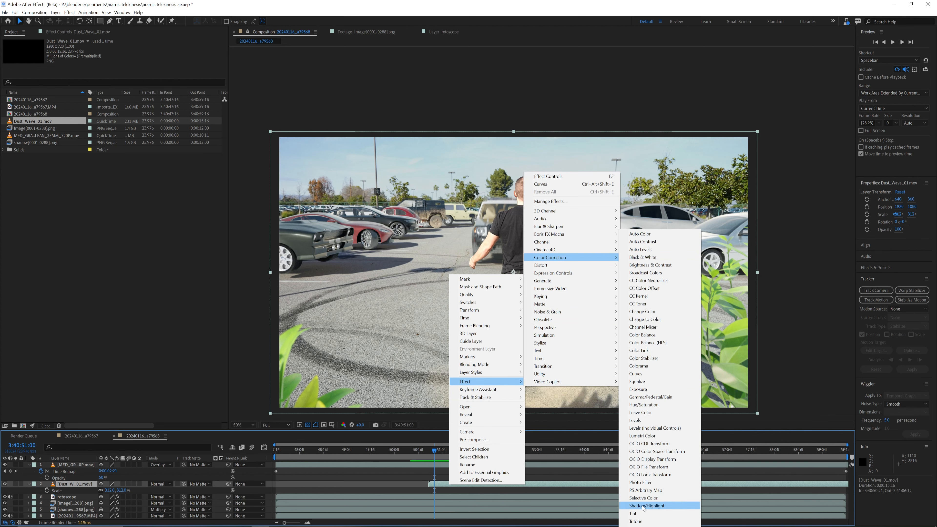
{"action": "left_click", "coordinate": [634, 513]}
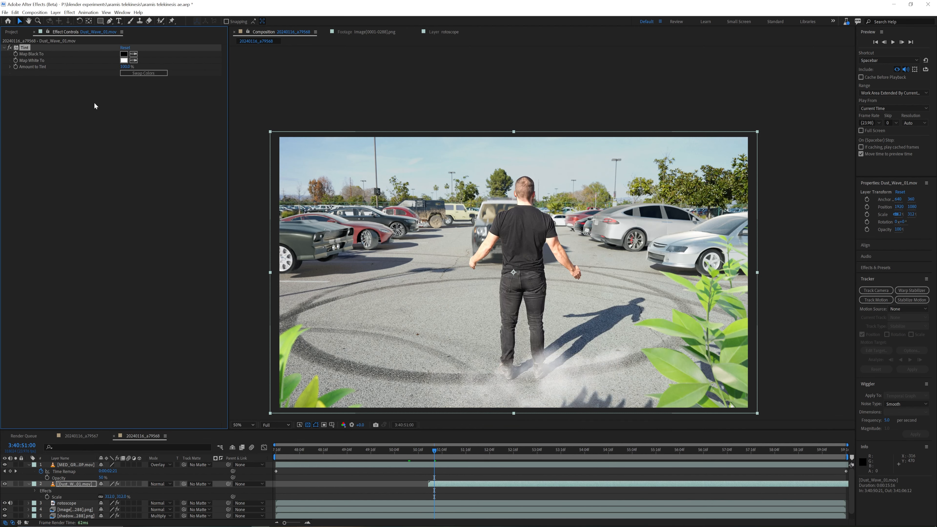
{"action": "left_click_drag", "start_coordinate": [439, 450], "coordinate": [466, 461]}
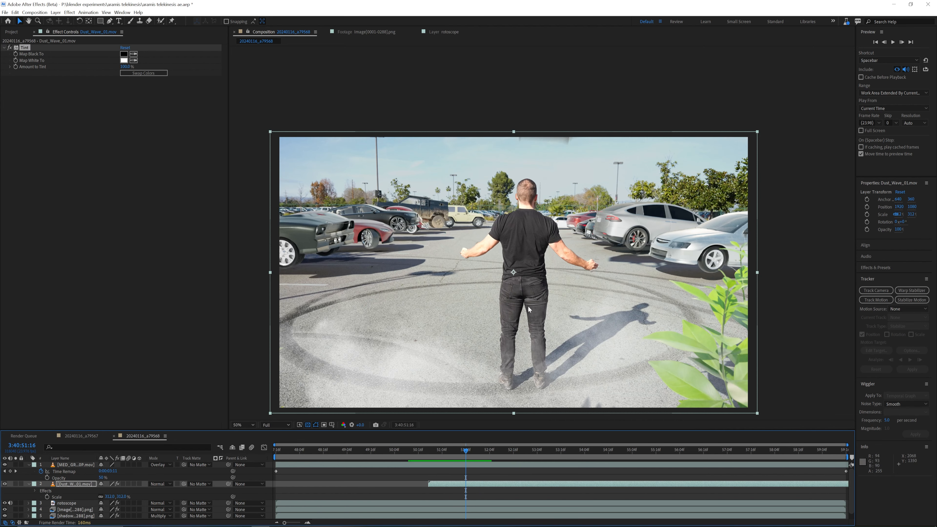
{"action": "key", "text": "Page_Up"}
{"action": "left_click_drag", "start_coordinate": [437, 452], "coordinate": [471, 470]}
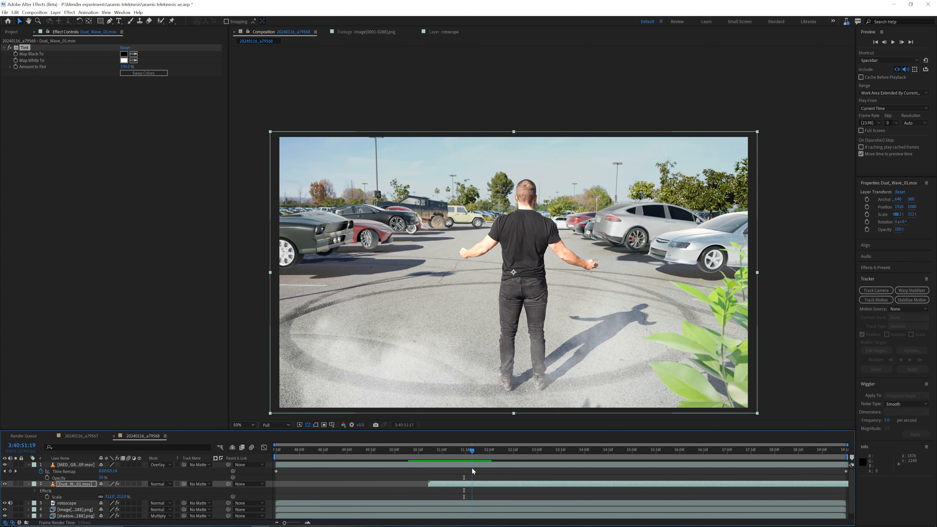
Import the Powder_Hits_01 clip from the 13. Powder_Hits folder of Action_Essentials_720p.
{"action": "left_click", "coordinate": [12, 32]}
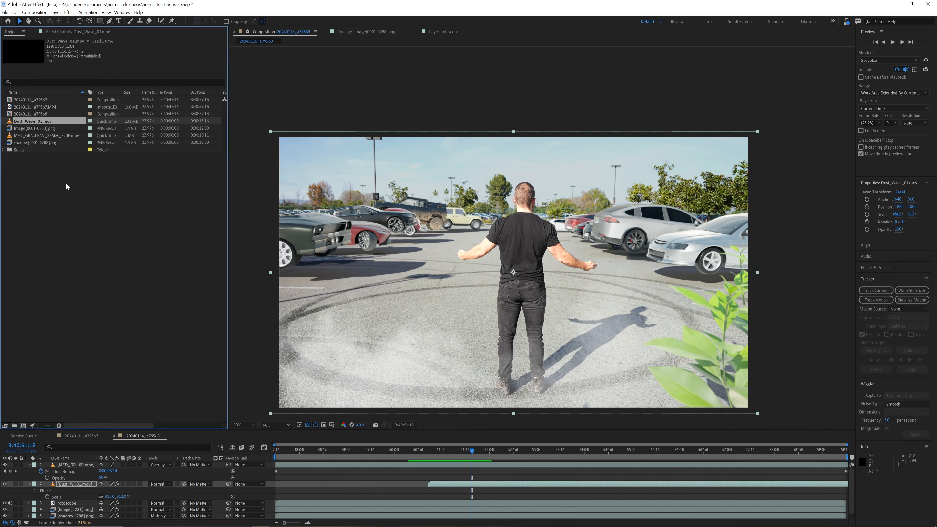
{"action": "double_click", "coordinate": [71, 203]}
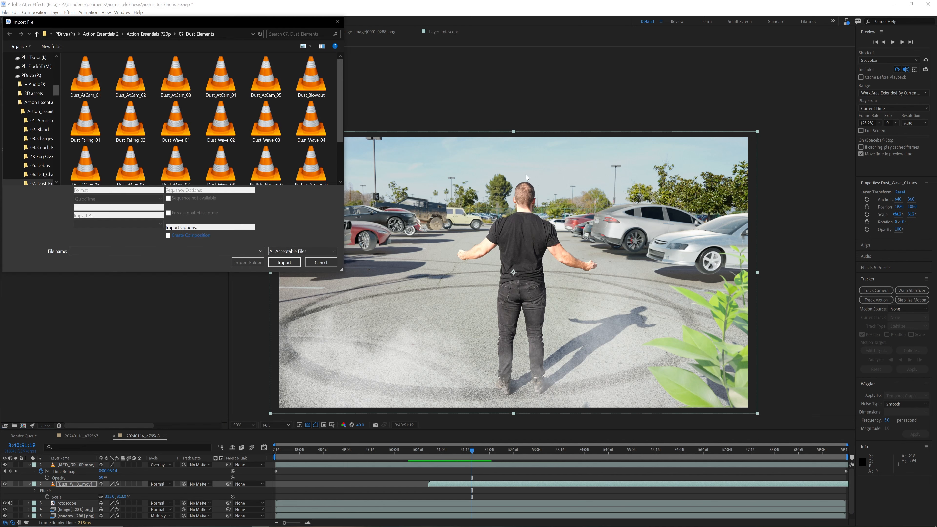
{"action": "left_click", "coordinate": [149, 34]}
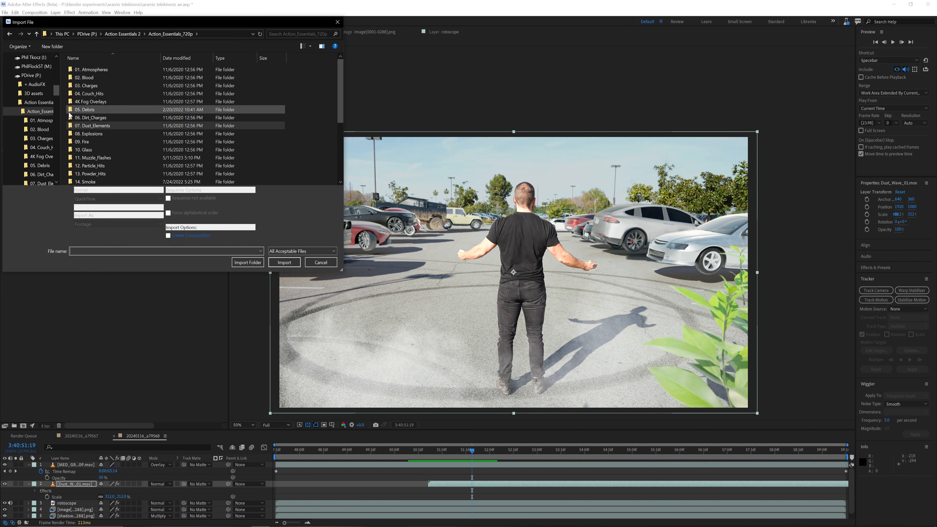
{"action": "scroll", "coordinate": [99, 156], "scroll_direction": "down", "scroll_amount": 1}
{"action": "double_click", "coordinate": [98, 157]}
{"action": "double_click", "coordinate": [127, 82]}
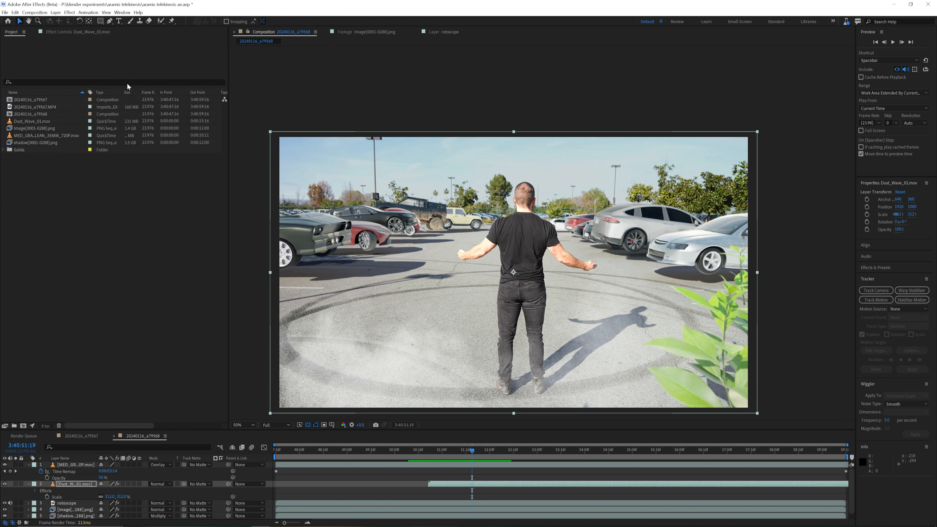
Place the Powder_Hits_01 clip between the rendered car and shadow layers and scale it up well beyond its original size.
{"action": "left_click_drag", "start_coordinate": [69, 139], "coordinate": [79, 511]}
{"action": "key", "text": "s"}
{"action": "left_click_drag", "start_coordinate": [109, 510], "coordinate": [201, 508]}
Start the powder hit layer at 3:40:51:00 and move it up to position 1888, 798 behind the man.
{"action": "left_click_drag", "start_coordinate": [415, 451], "coordinate": [434, 462]}
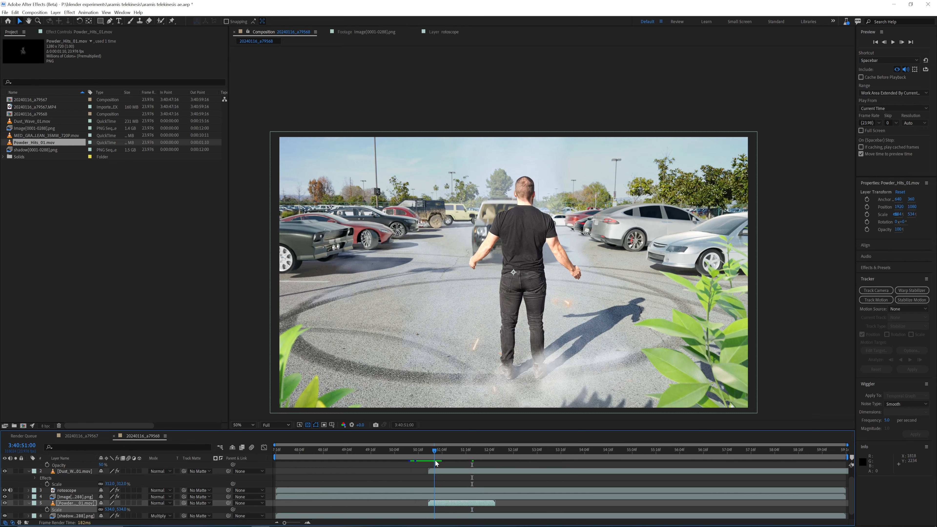
{"action": "left_click_drag", "start_coordinate": [436, 506], "coordinate": [441, 507]}
{"action": "left_click_drag", "start_coordinate": [495, 269], "coordinate": [491, 234]}
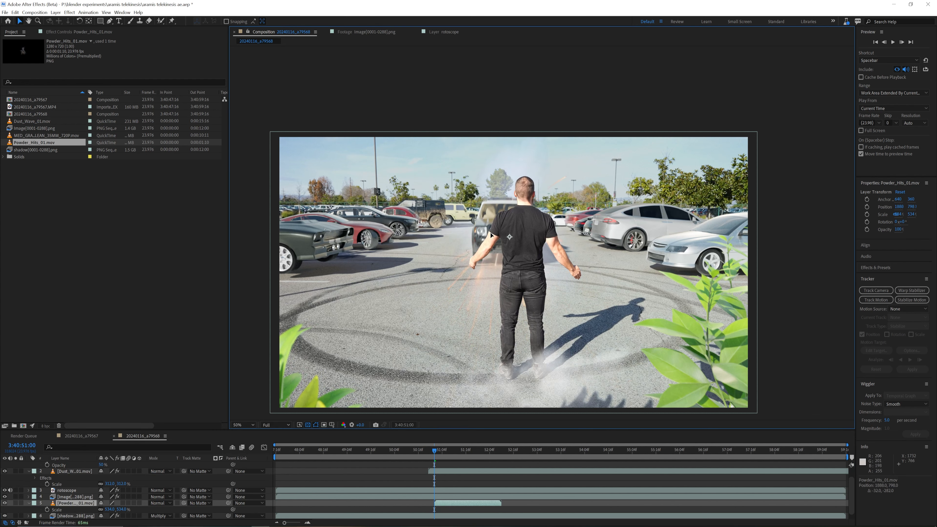
Play back and scrub the shot around the start of the powder hit to check its timing.
{"action": "key", "text": "space"}
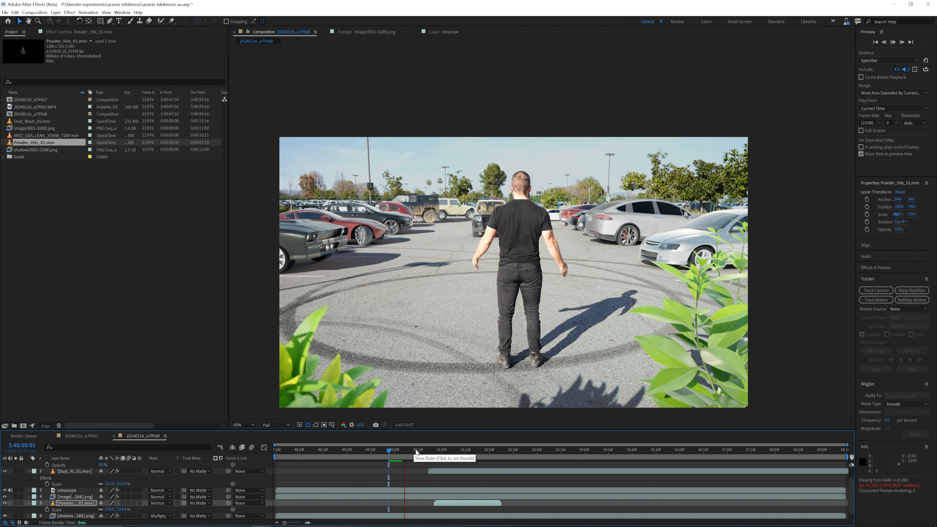
{"action": "left_click", "coordinate": [417, 449]}
{"action": "mouse_move", "coordinate": [416, 450]}
{"action": "left_mouse_down"}
{"action": "mouse_move", "coordinate": [469, 464]}
{"action": "mouse_move", "coordinate": [399, 449]}
{"action": "mouse_move", "coordinate": [462, 461]}
{"action": "mouse_move", "coordinate": [456, 467]}
{"action": "mouse_move", "coordinate": [426, 450]}
{"action": "mouse_move", "coordinate": [442, 453]}
{"action": "mouse_move", "coordinate": [429, 459]}
{"action": "left_mouse_up"}
{"action": "left_click", "coordinate": [456, 467]}
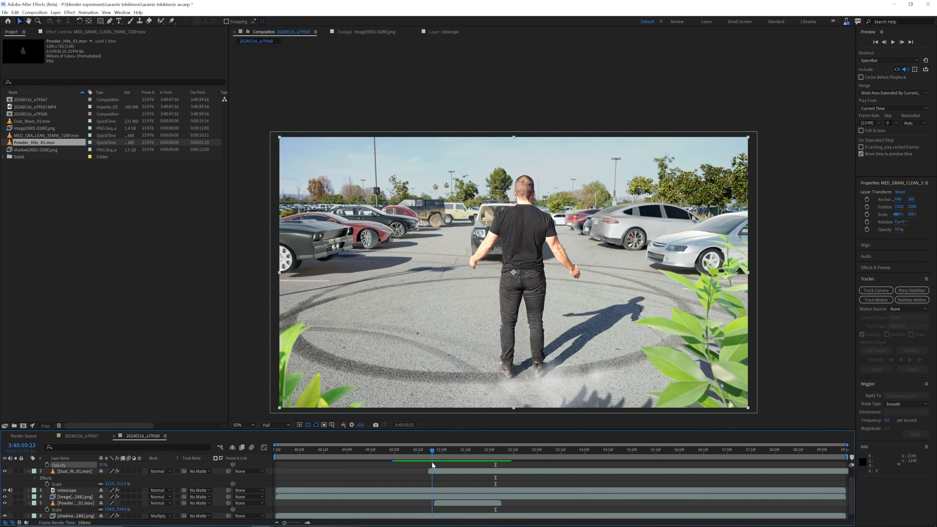
Run the 3D camera track on the original parking-lot footage layer.
{"action": "scroll", "coordinate": [436, 517], "scroll_direction": "down", "scroll_amount": 1}
{"action": "left_click", "coordinate": [435, 516]}
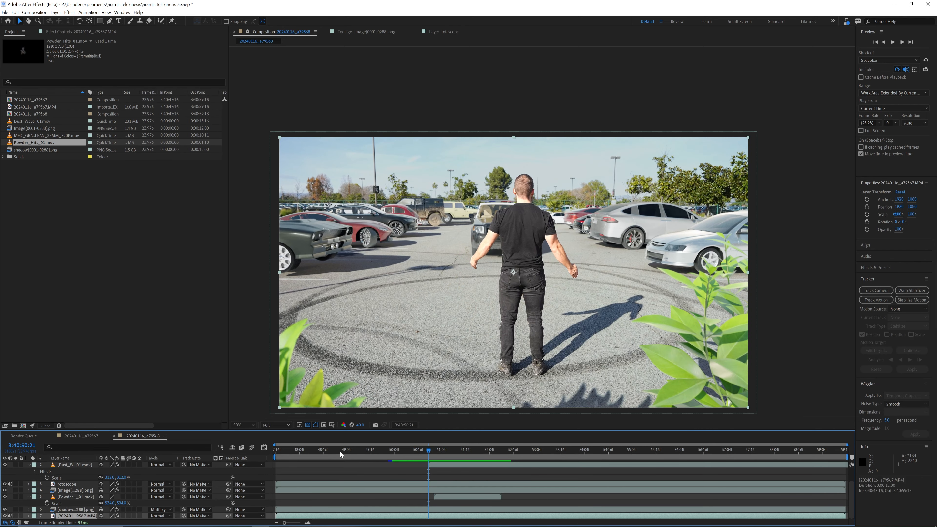
{"action": "key", "text": "Home"}
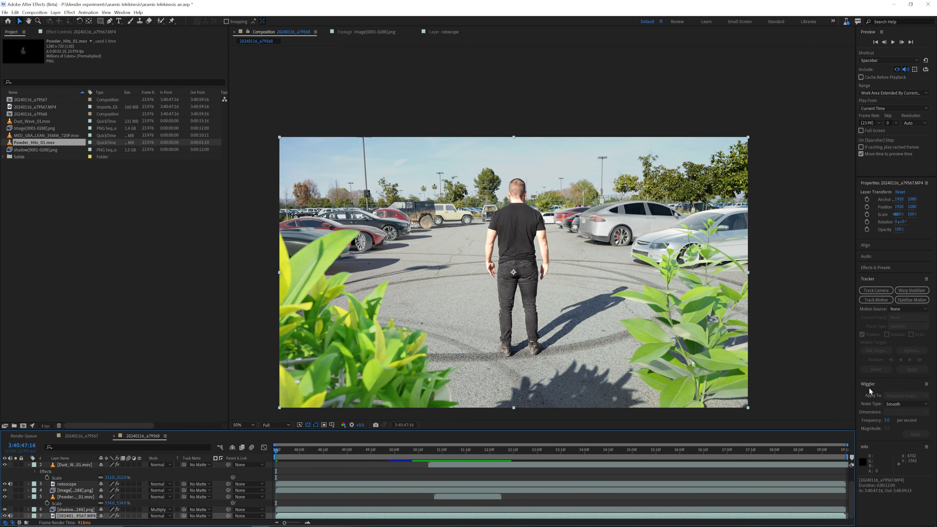
{"action": "left_click", "coordinate": [868, 384]}
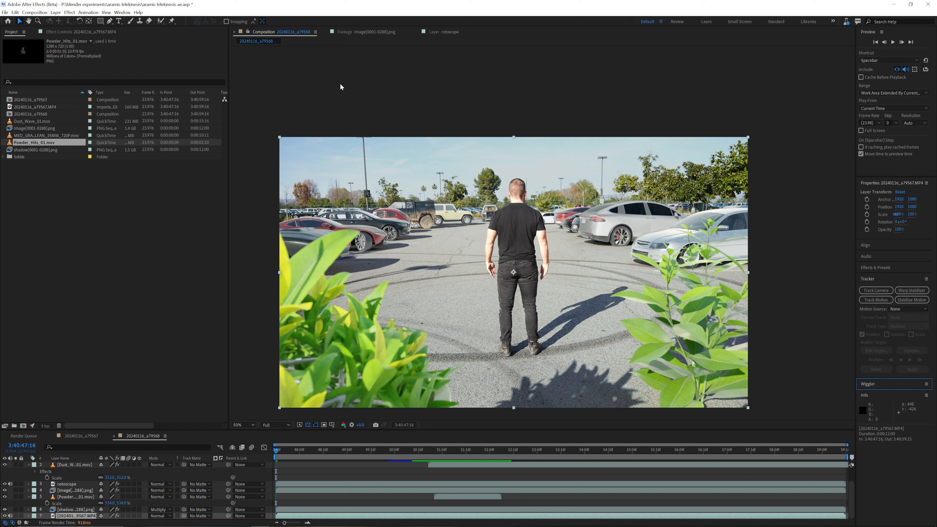
{"action": "left_click", "coordinate": [121, 14]}
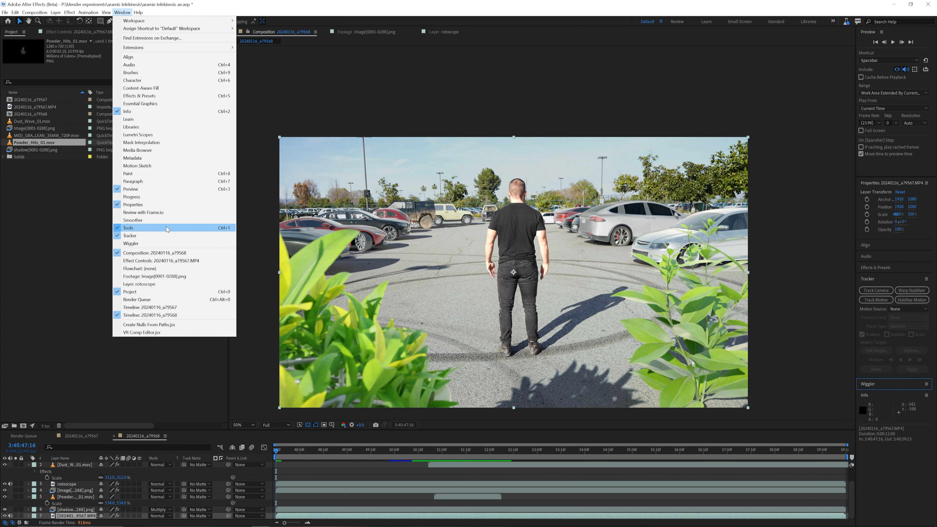
{"action": "left_click", "coordinate": [142, 237]}
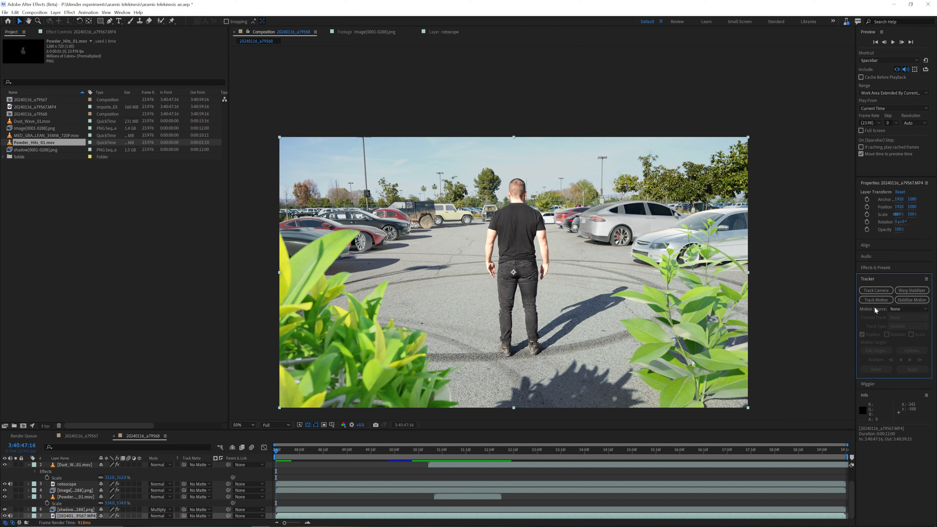
{"action": "left_click", "coordinate": [877, 294]}
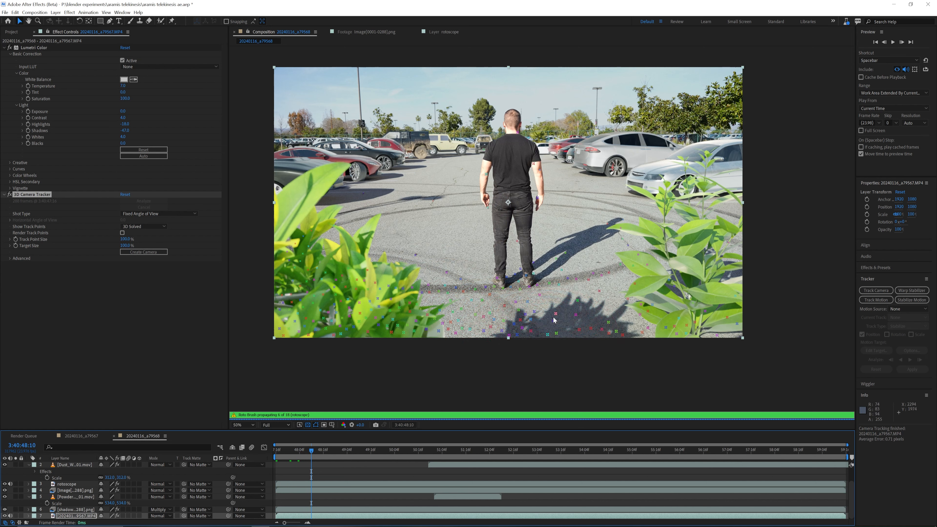
Create a solid and camera from the ground track points in front of the man, and scrub to check the track.
{"action": "right_click", "coordinate": [525, 334]}
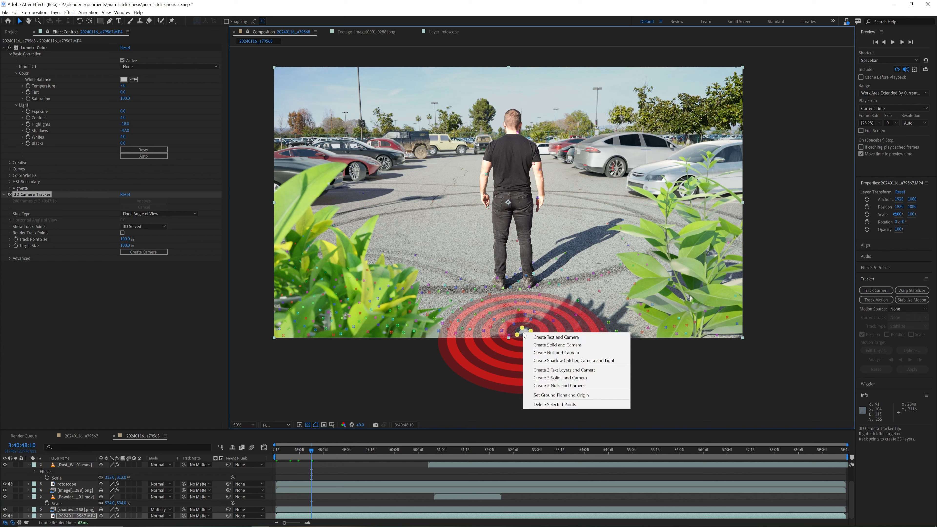
{"action": "left_click", "coordinate": [561, 344]}
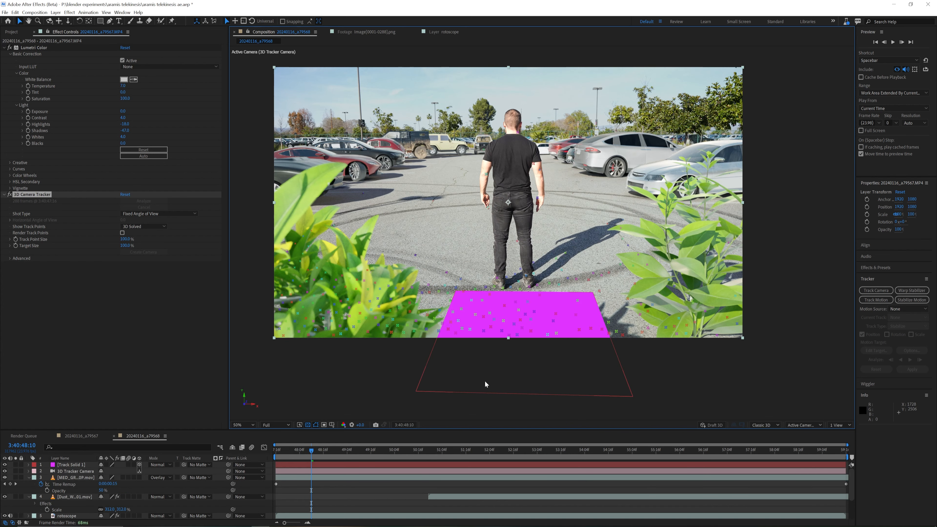
{"action": "mouse_move", "coordinate": [294, 450]}
{"action": "left_mouse_down"}
{"action": "mouse_move", "coordinate": [387, 448]}
{"action": "mouse_move", "coordinate": [302, 453]}
{"action": "left_mouse_up"}
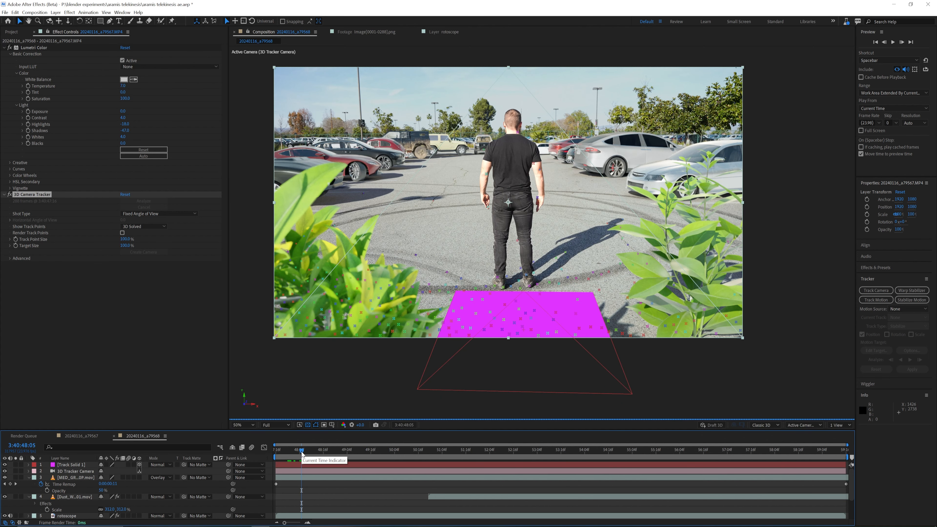
{"action": "left_click", "coordinate": [505, 370]}
Make the Dust_Wave_01 layer 3D and give it the position copied from the track solid in front of the man.
{"action": "left_click", "coordinate": [300, 465]}
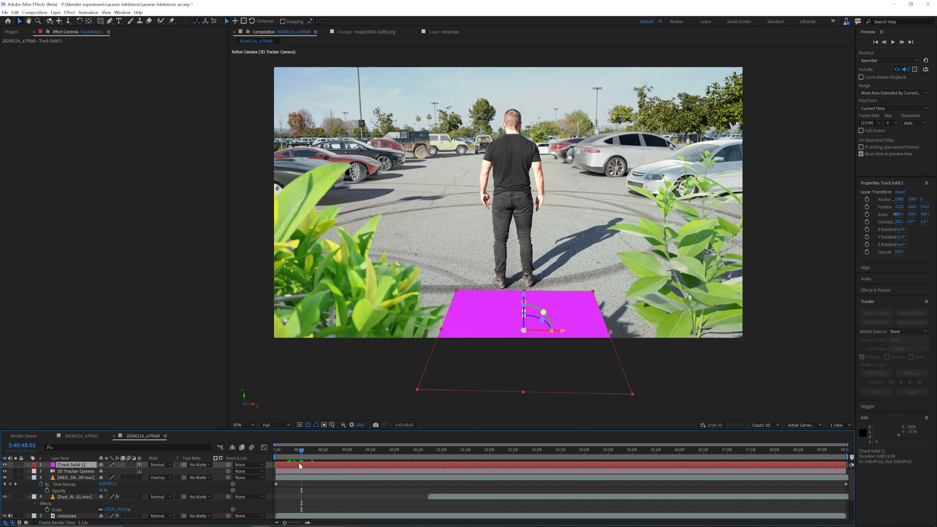
{"action": "left_click", "coordinate": [29, 465]}
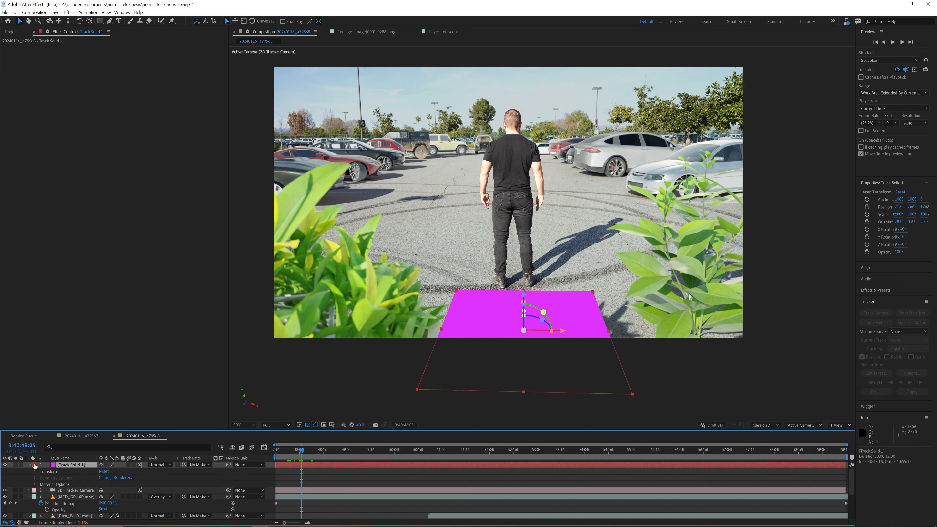
{"action": "left_click", "coordinate": [48, 472]}
{"action": "left_click", "coordinate": [61, 478]}
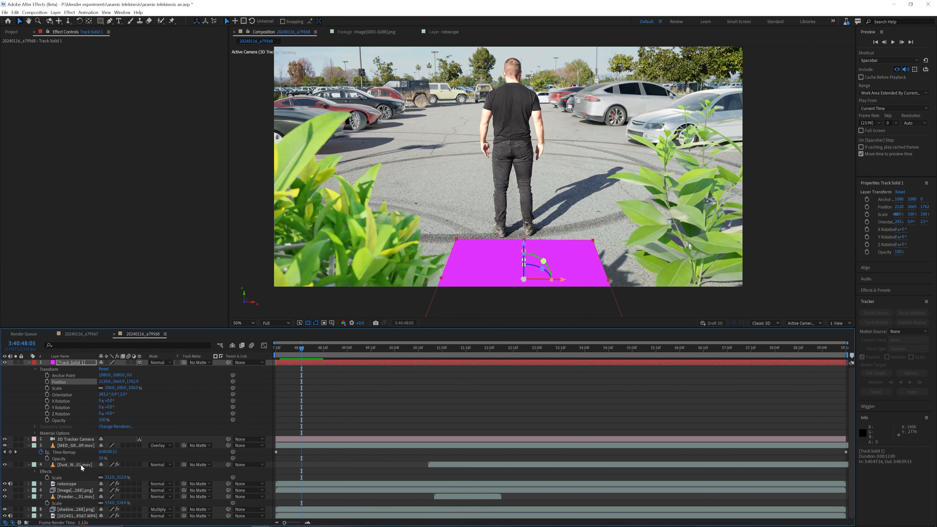
{"action": "left_click", "coordinate": [70, 464]}
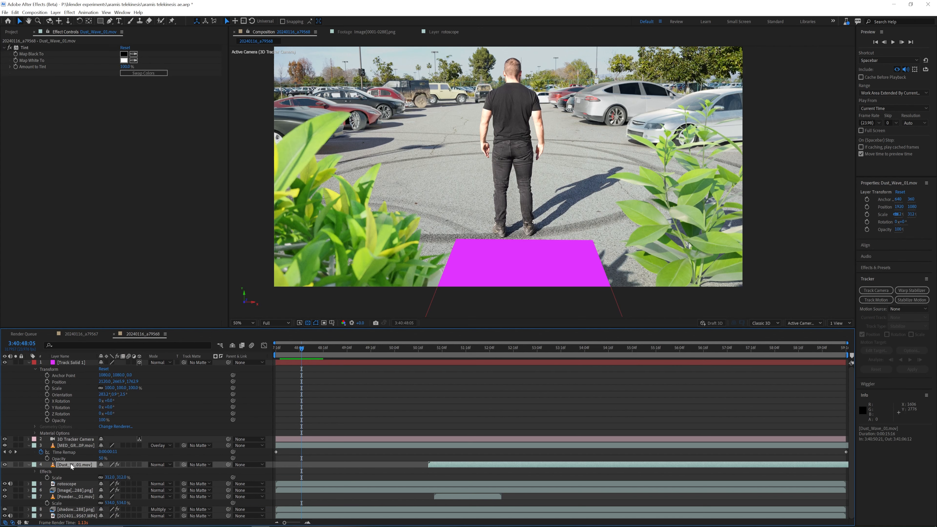
{"action": "key", "text": "i"}
{"action": "key", "text": "ctrl+v"}
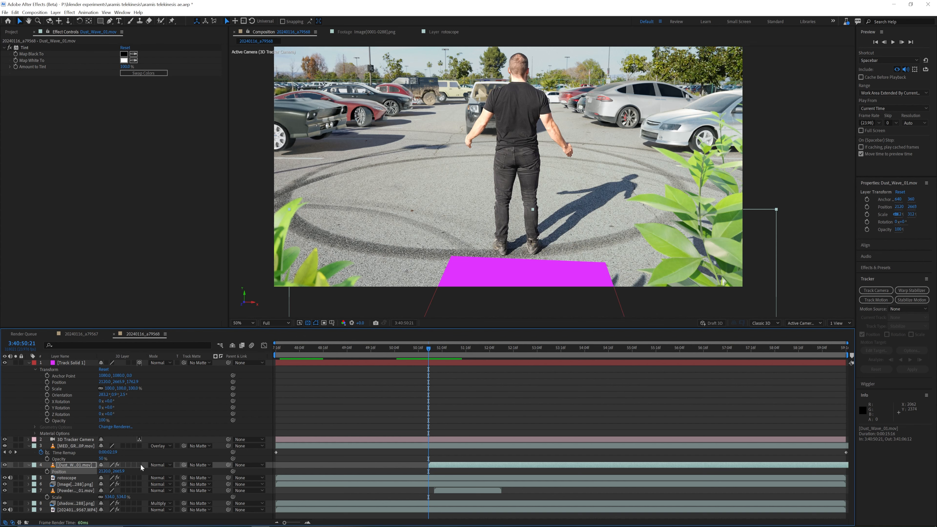
{"action": "left_click", "coordinate": [140, 464]}
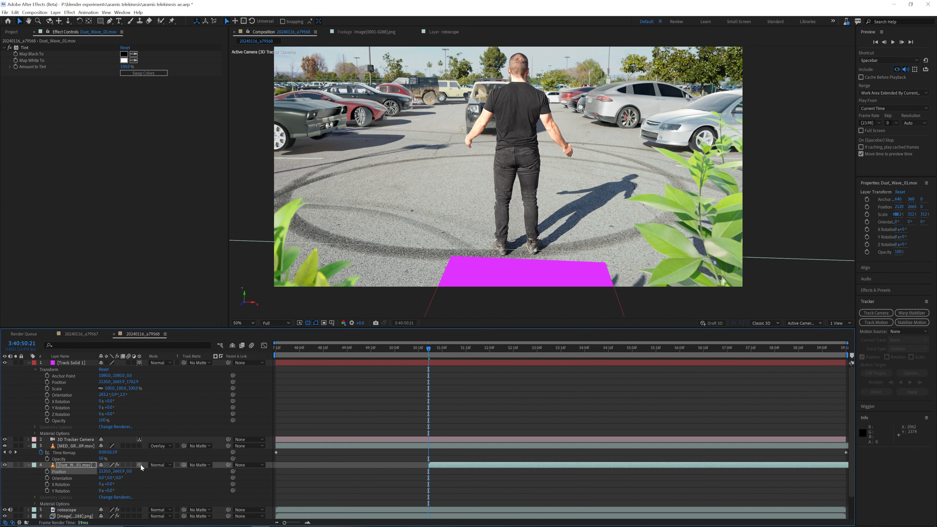
{"action": "left_click", "coordinate": [71, 464]}
{"action": "key", "text": "ctrl+v"}
Raise the dust wave layer along Y, scale it to 445%, and preview the burst.
{"action": "left_click_drag", "start_coordinate": [119, 471], "coordinate": [59, 471]}
{"action": "key", "text": "space"}
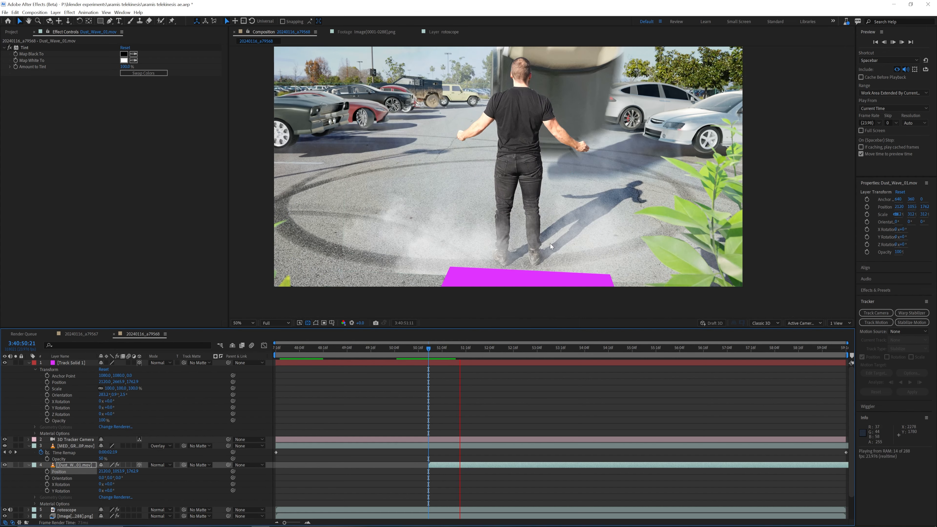
{"action": "key", "text": "space"}
{"action": "key", "text": "s"}
{"action": "left_click_drag", "start_coordinate": [109, 471], "coordinate": [159, 472]}
{"action": "left_click_drag", "start_coordinate": [459, 349], "coordinate": [441, 359]}
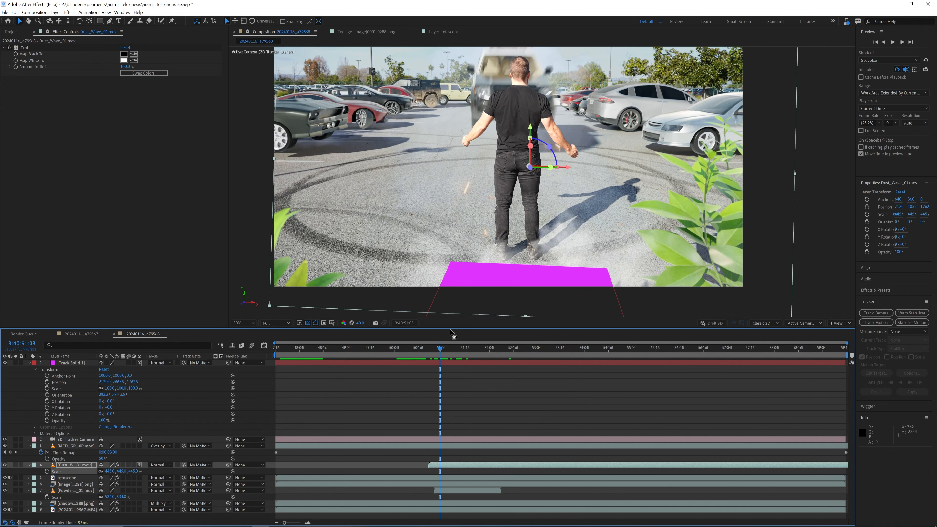
Delete the magenta track solid in the foreground, keeping the 3D tracker camera.
{"action": "left_click", "coordinate": [349, 509]}
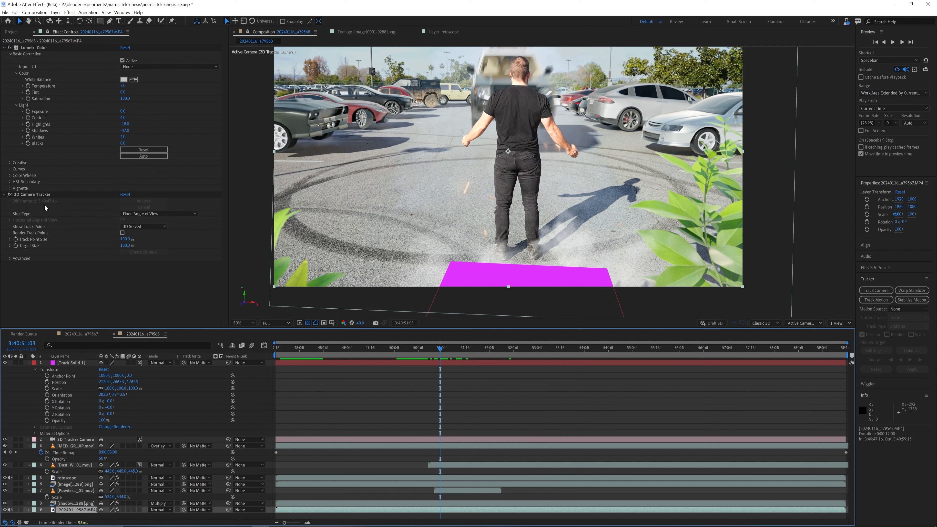
{"action": "left_click", "coordinate": [75, 363]}
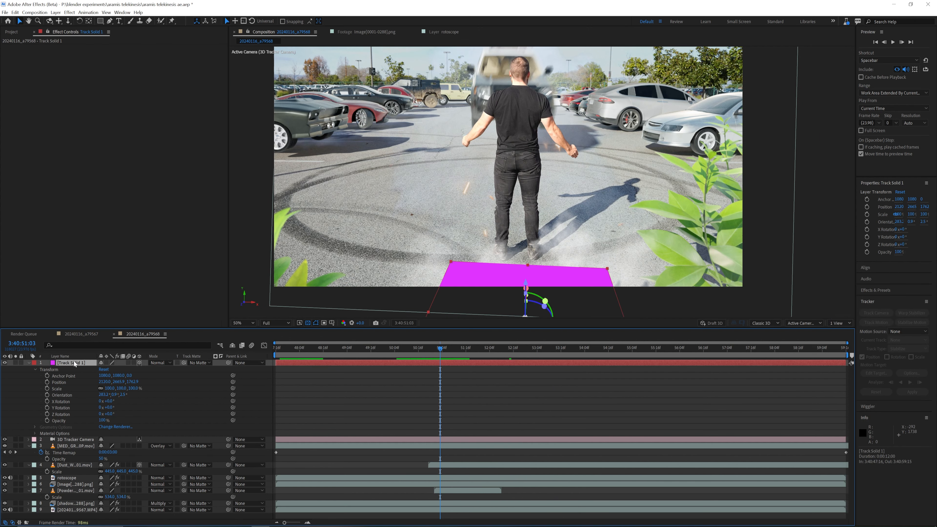
{"action": "key", "text": "Delete"}
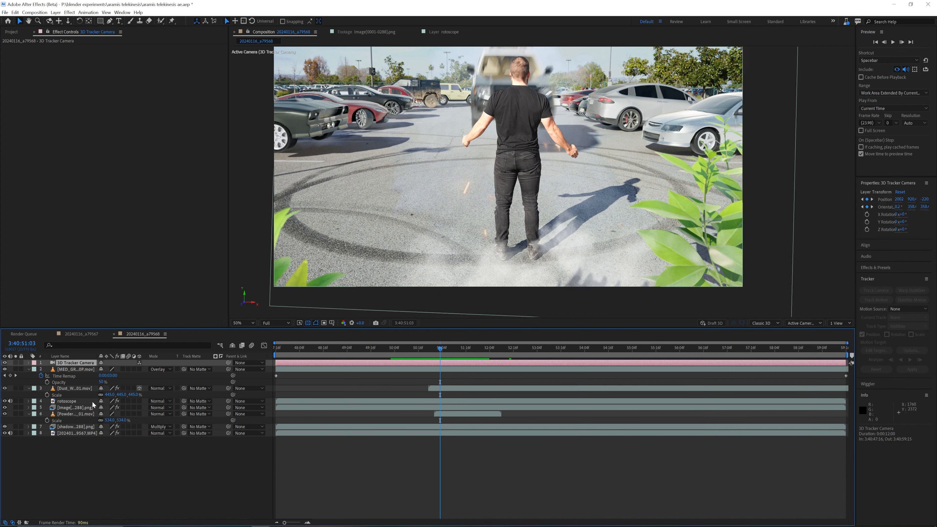
Create another track solid from ground track points on the asphalt behind the man, to his left.
{"action": "left_click", "coordinate": [75, 434]}
{"action": "left_click", "coordinate": [32, 194]}
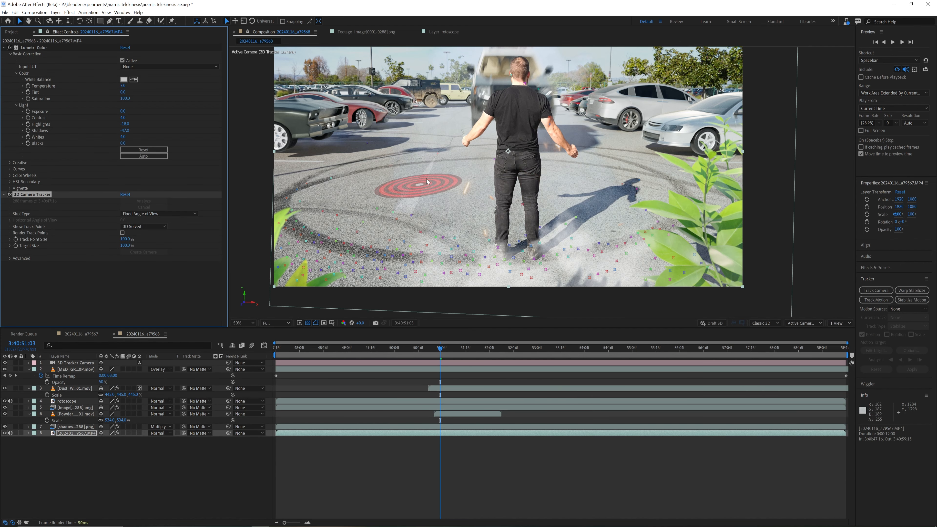
{"action": "left_click", "coordinate": [439, 180]}
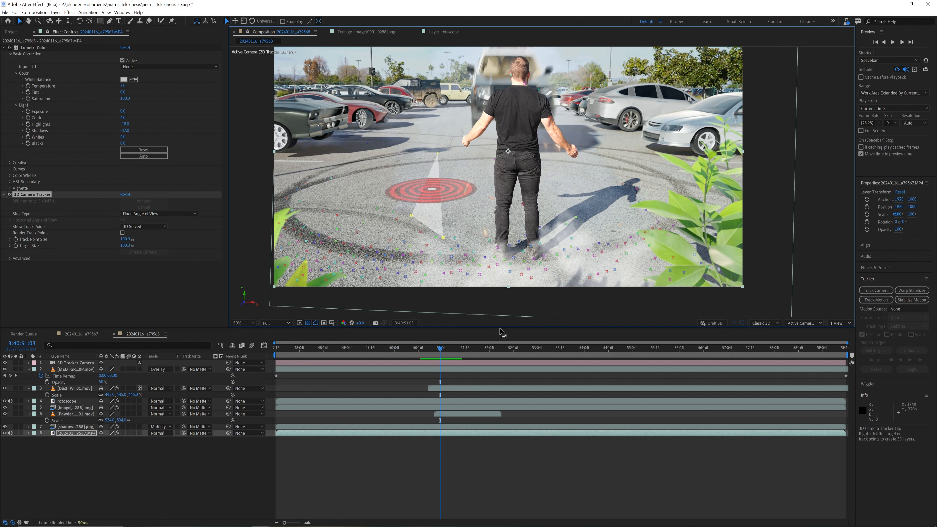
{"action": "right_click", "coordinate": [434, 194]}
{"action": "left_click", "coordinate": [463, 207]}
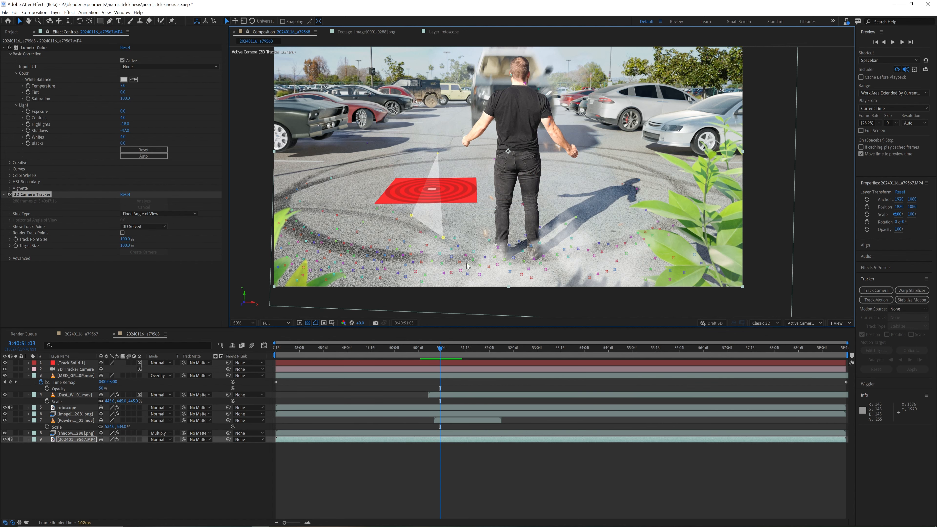
Make the Powder_Hits_01 layer 3D and give it the position copied from the red track solid.
{"action": "left_click", "coordinate": [73, 363]}
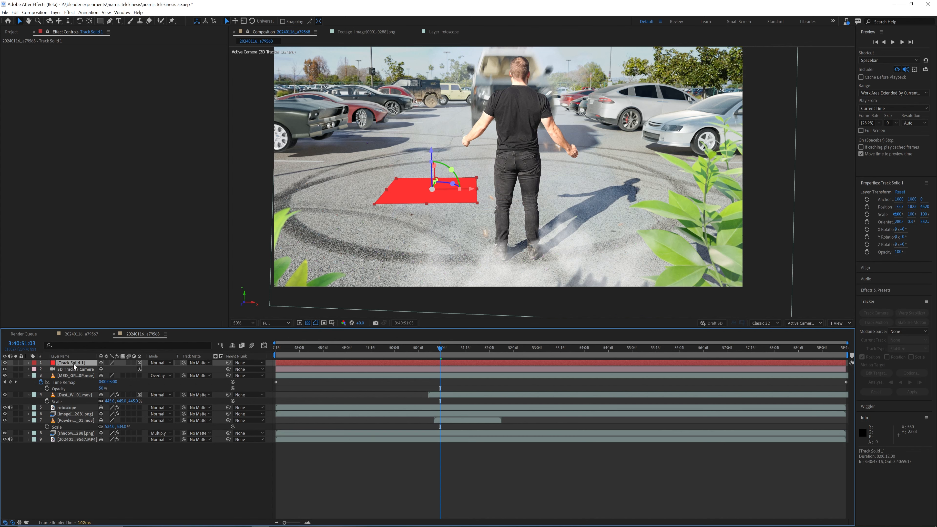
{"action": "key", "text": "p"}
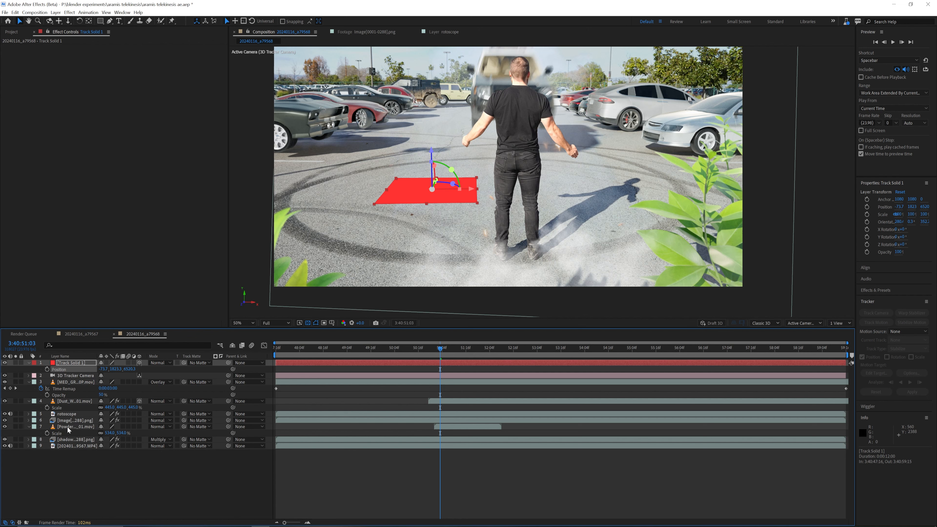
{"action": "left_click", "coordinate": [75, 427]}
{"action": "left_click", "coordinate": [139, 427]}
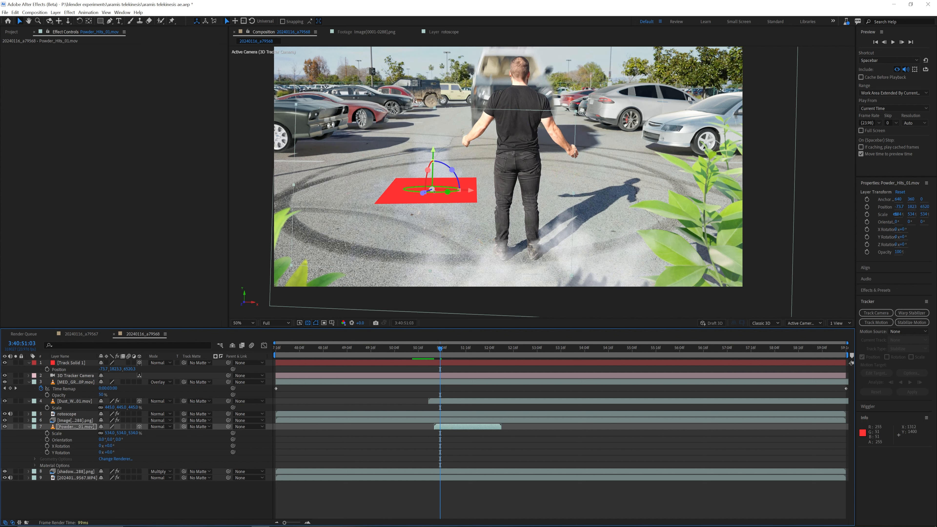
Move the powder hit right and up to about 1850, -156, 6520 behind the man, and scale it to 1172%.
{"action": "left_click_drag", "start_coordinate": [471, 191], "coordinate": [551, 190]}
{"action": "left_click_drag", "start_coordinate": [515, 148], "coordinate": [518, 71]}
{"action": "key", "text": "s"}
{"action": "left_click_drag", "start_coordinate": [111, 432], "coordinate": [346, 428]}
{"action": "mouse_move", "coordinate": [439, 350]}
{"action": "left_mouse_down"}
{"action": "mouse_move", "coordinate": [428, 352]}
{"action": "mouse_move", "coordinate": [485, 354]}
{"action": "mouse_move", "coordinate": [385, 359]}
{"action": "left_mouse_up"}
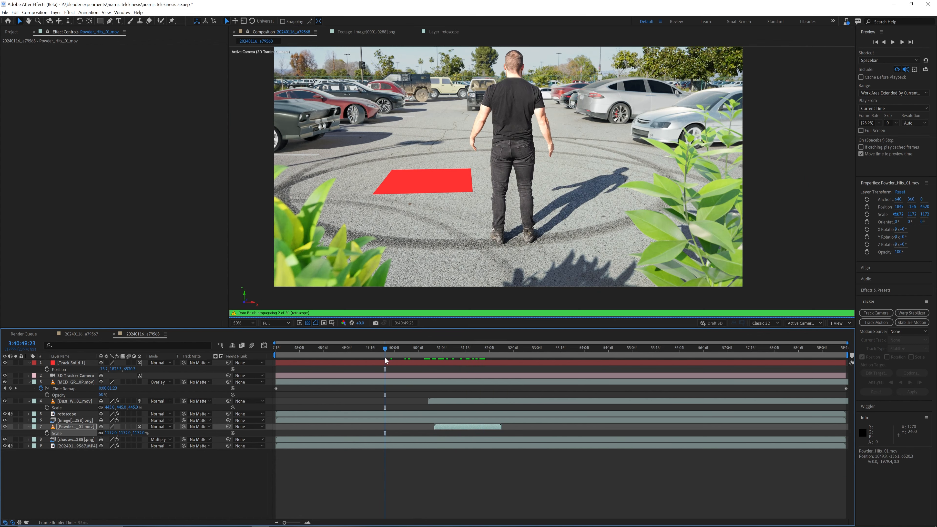
Delete the red track solid on the ground.
{"action": "left_click", "coordinate": [72, 363]}
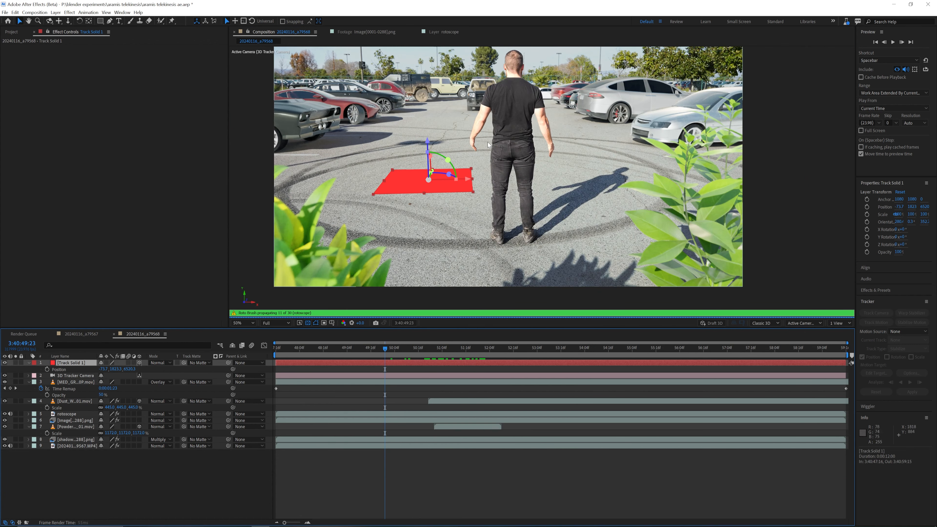
{"action": "left_click", "coordinate": [461, 170]}
{"action": "key", "text": "Delete"}
Lower the composition's preview resolution to Half, preview the shot, and return to its first frame.
{"action": "left_click", "coordinate": [291, 324]}
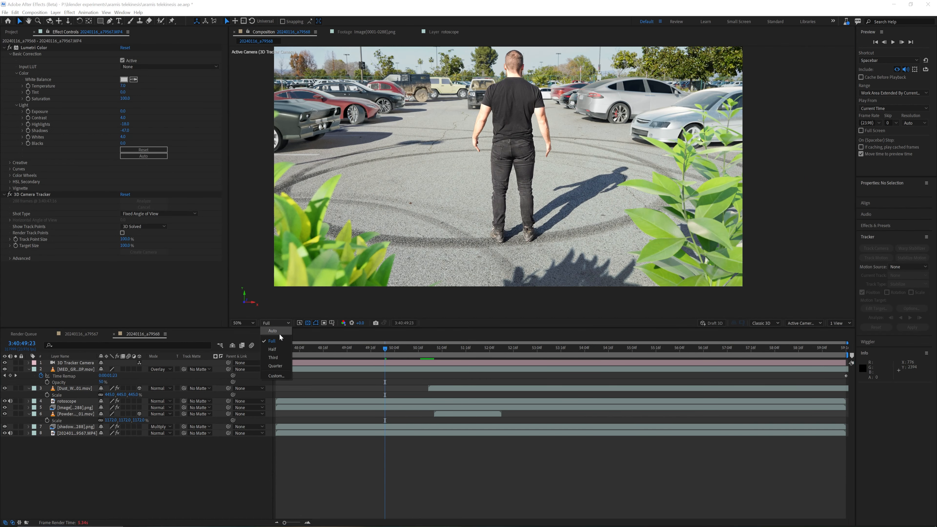
{"action": "left_click", "coordinate": [277, 349]}
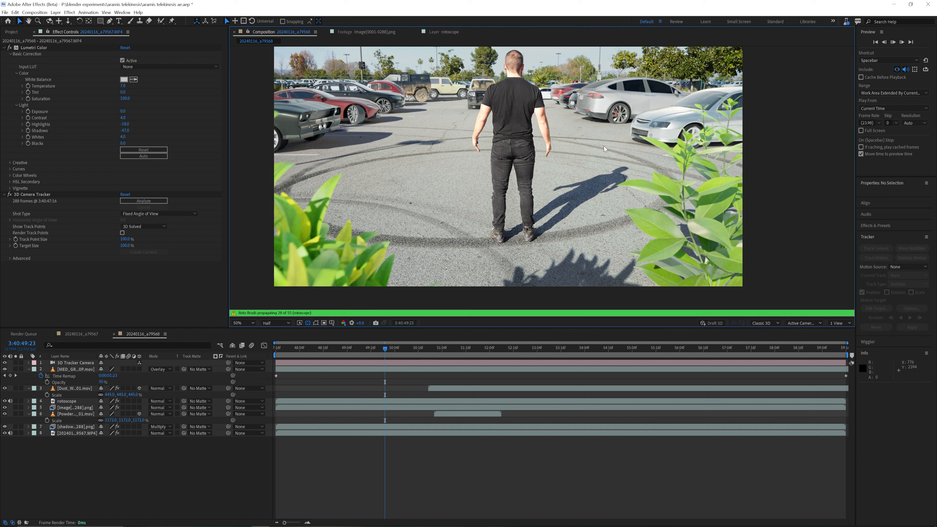
{"action": "key", "text": "space"}
{"action": "left_click_drag", "start_coordinate": [386, 351], "coordinate": [271, 351]}
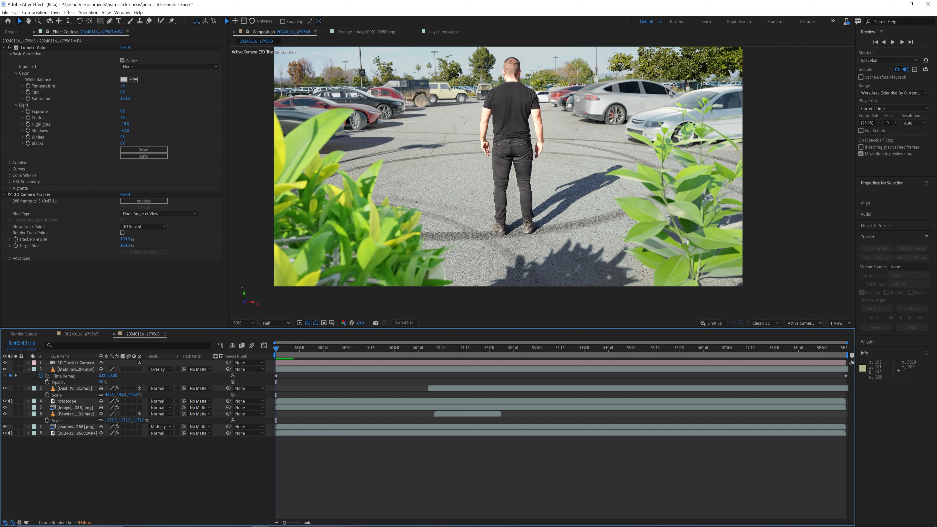
Create a new black solid layer at the full 3840 x 2160 composition size.
{"action": "left_click", "coordinate": [55, 12]}
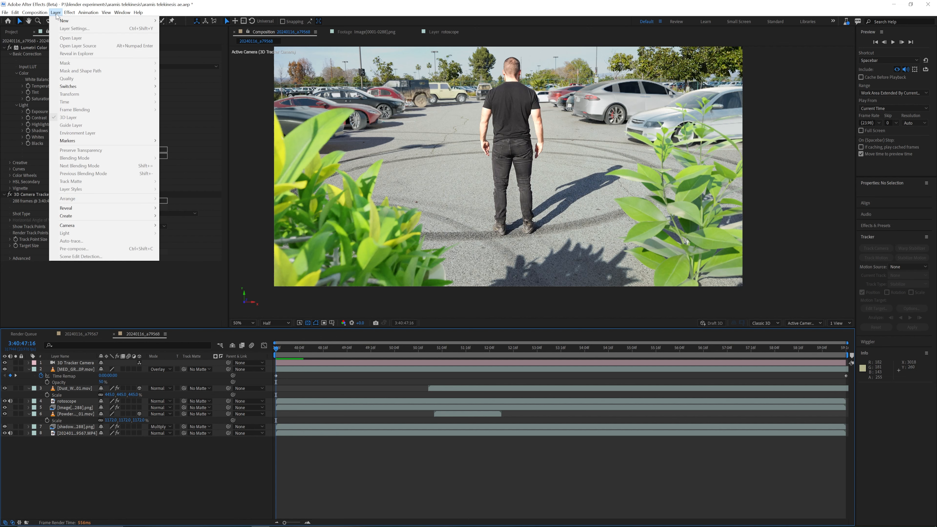
{"action": "mouse_move", "coordinate": [63, 21]}
{"action": "left_click", "coordinate": [175, 28]}
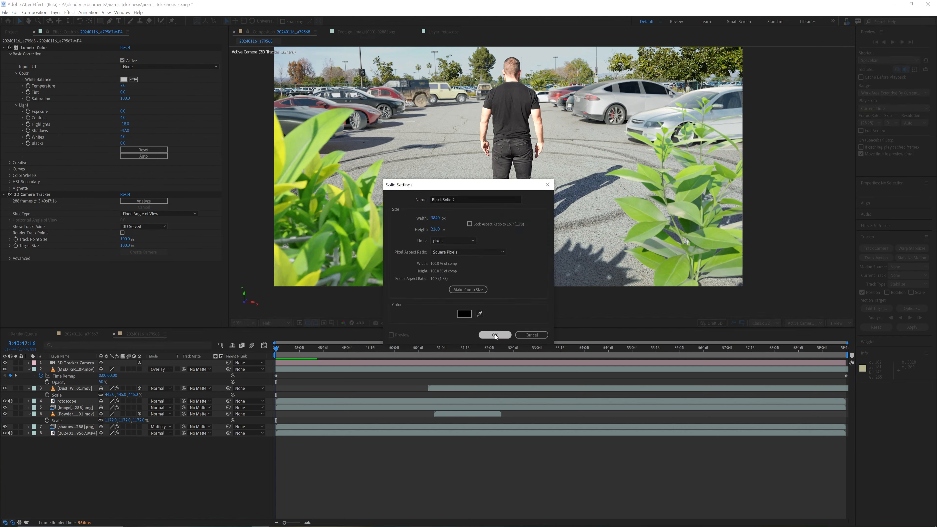
{"action": "key", "text": "Return"}
Apply the Video Copilot Optical Flares effect to the new black solid.
{"action": "right_click", "coordinate": [365, 365]}
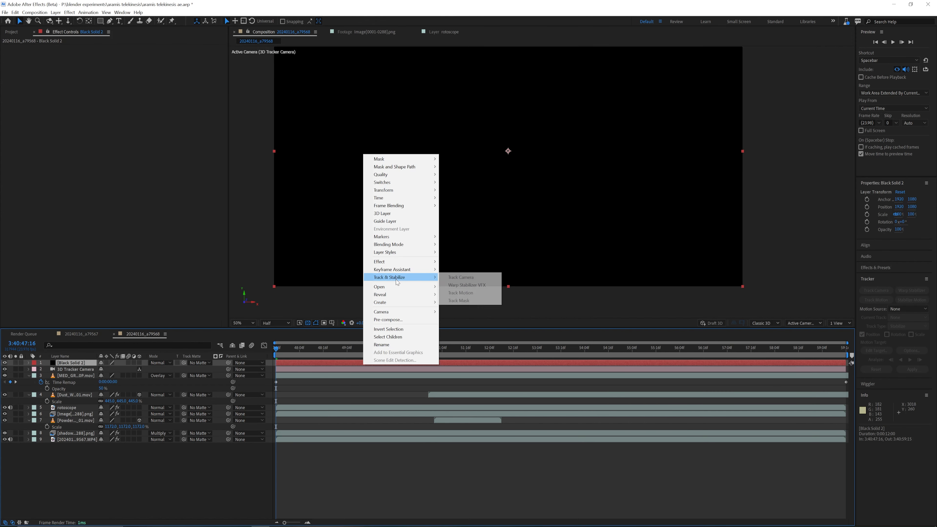
{"action": "mouse_move", "coordinate": [398, 264]}
{"action": "mouse_move", "coordinate": [474, 467]}
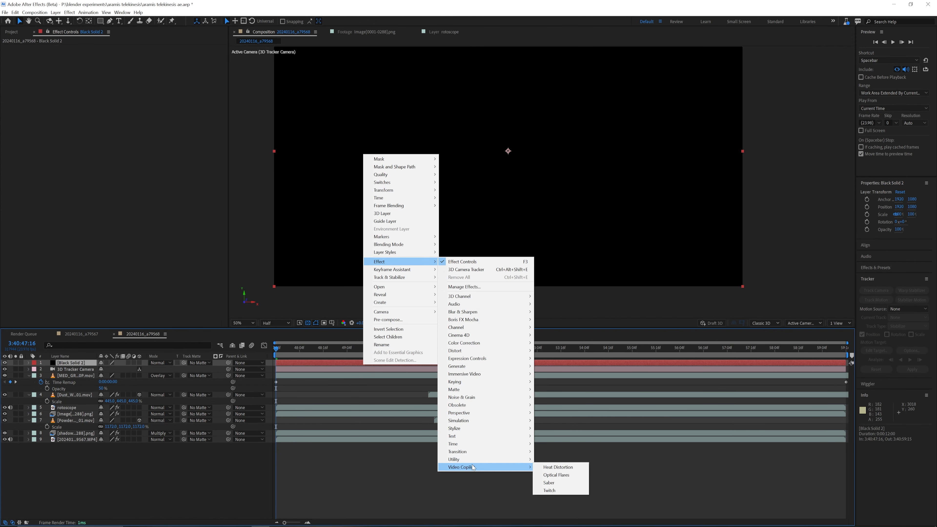
{"action": "left_click", "coordinate": [556, 475]}
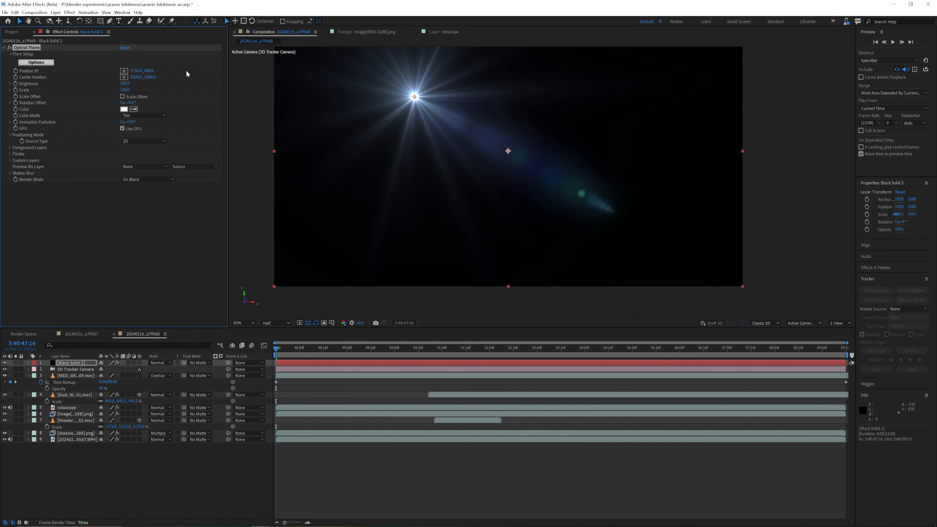
Clear all objects from the Optical Flares stack and set the lens texture image to Dirty.
{"action": "left_click", "coordinate": [36, 62]}
{"action": "right_click", "coordinate": [464, 299]}
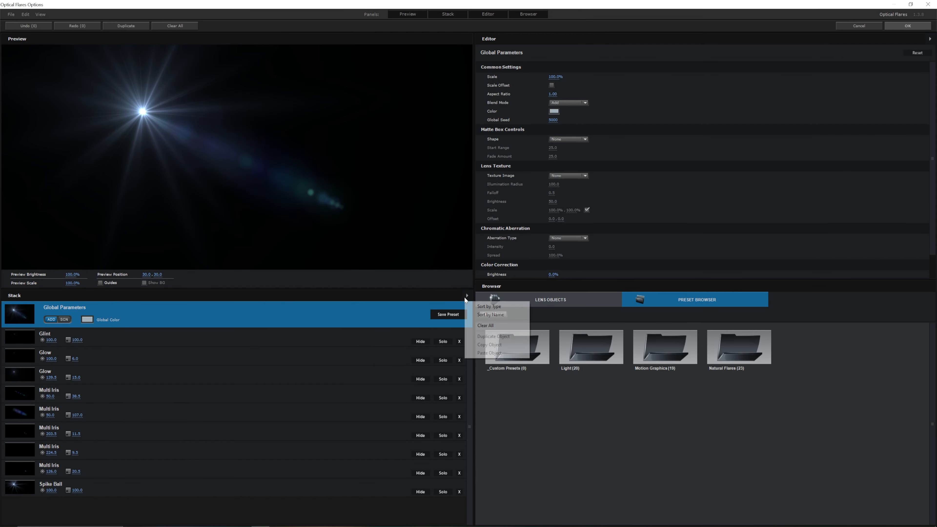
{"action": "left_click", "coordinate": [483, 326]}
{"action": "left_click", "coordinate": [457, 285]}
{"action": "left_click", "coordinate": [566, 176]}
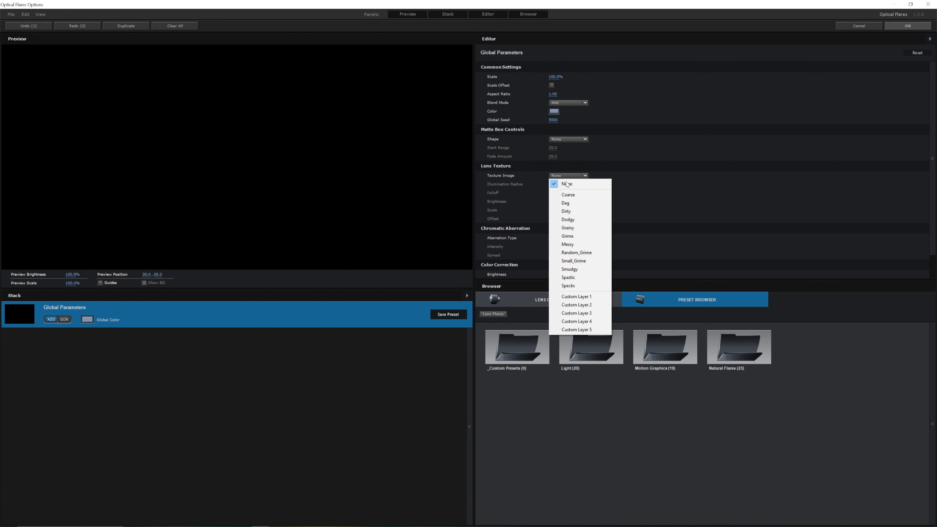
{"action": "left_click", "coordinate": [563, 212]}
Change the flare's global color to pale yellow, accept the flare setup, and move the flare to about 1862, 1084 near the frame's centre.
{"action": "left_click", "coordinate": [88, 319]}
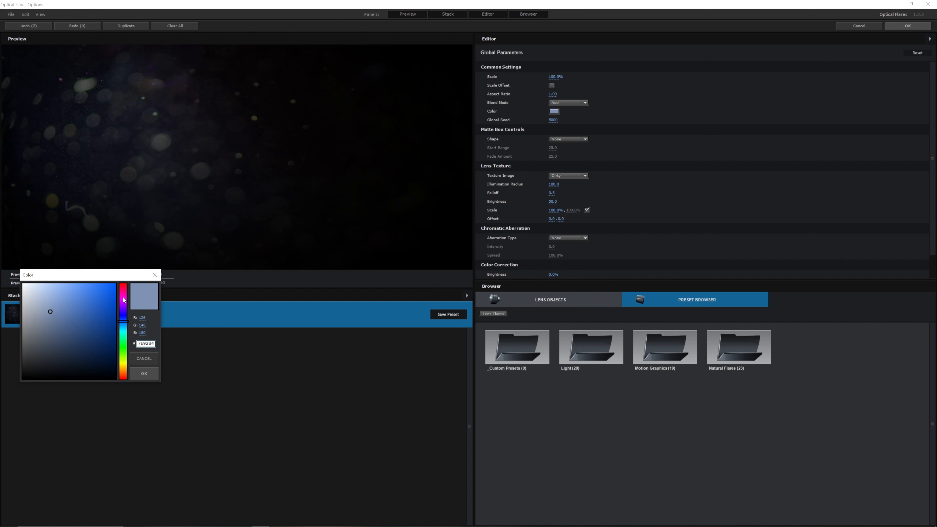
{"action": "left_click_drag", "start_coordinate": [124, 322], "coordinate": [123, 366]}
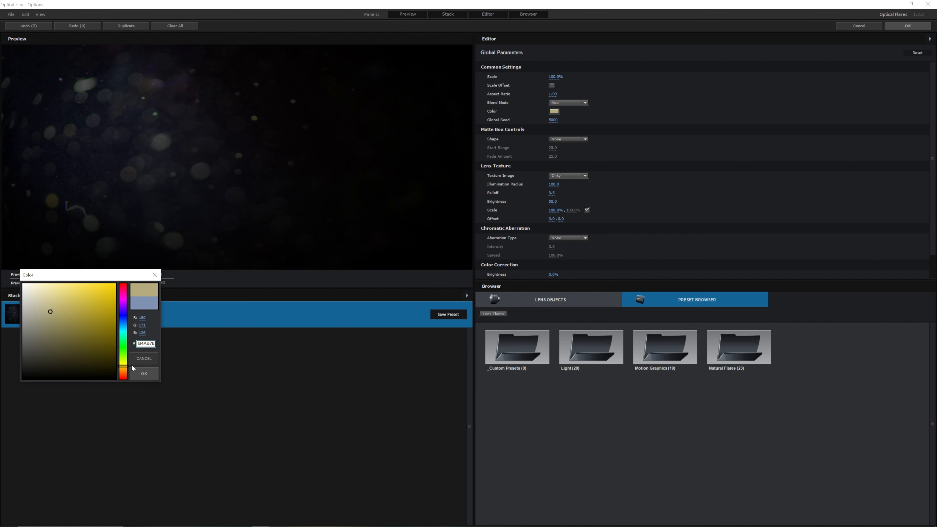
{"action": "left_click", "coordinate": [147, 378]}
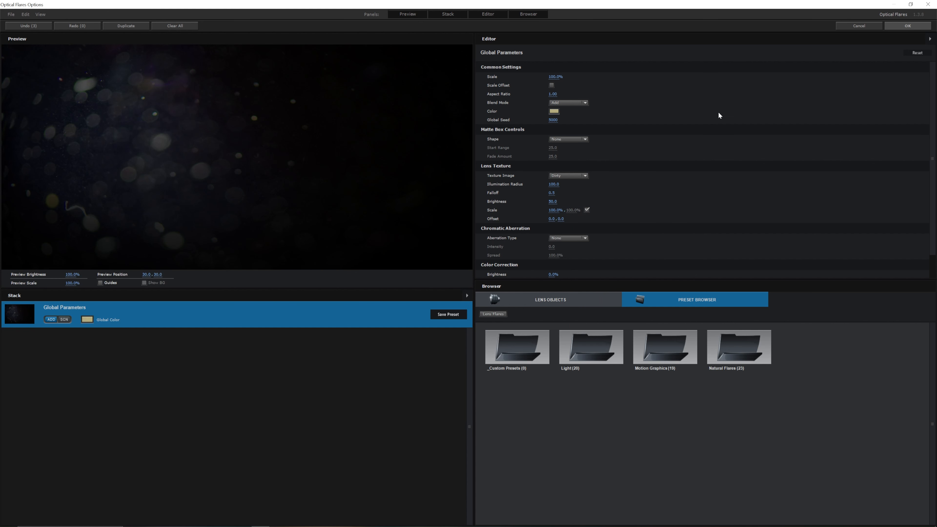
{"action": "left_click", "coordinate": [904, 26]}
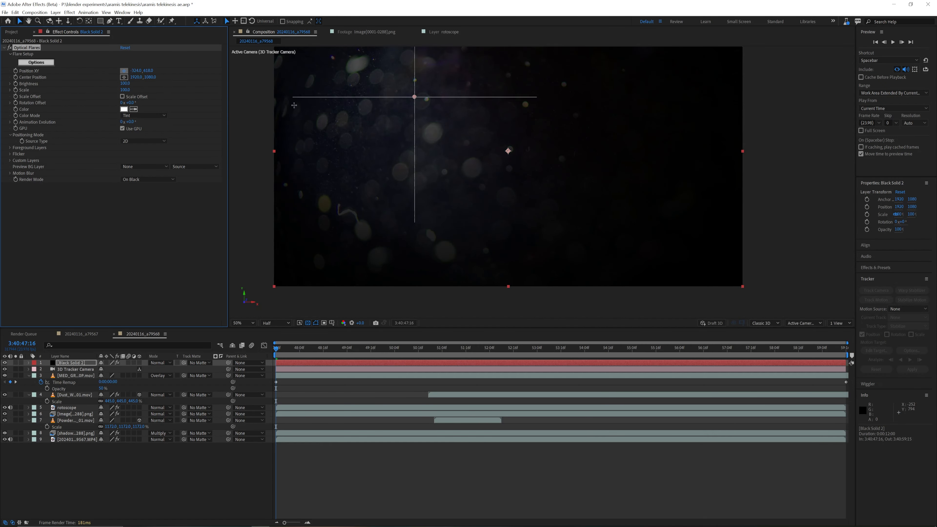
{"action": "left_click_drag", "start_coordinate": [470, 149], "coordinate": [500, 151]}
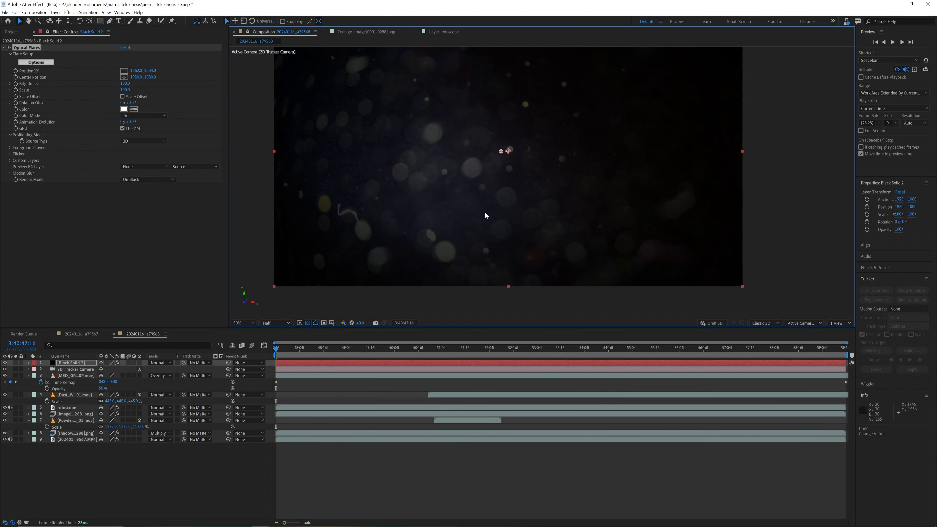
Set the black solid's blending mode to Screen and place it below the film grain layer.
{"action": "left_click", "coordinate": [161, 364]}
{"action": "left_click", "coordinate": [177, 145]}
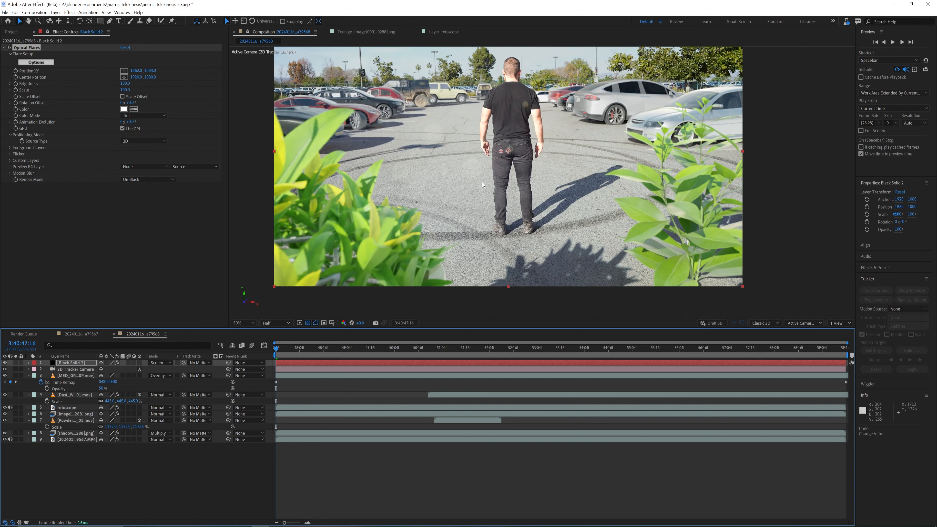
{"action": "left_click_drag", "start_coordinate": [67, 365], "coordinate": [68, 380]}
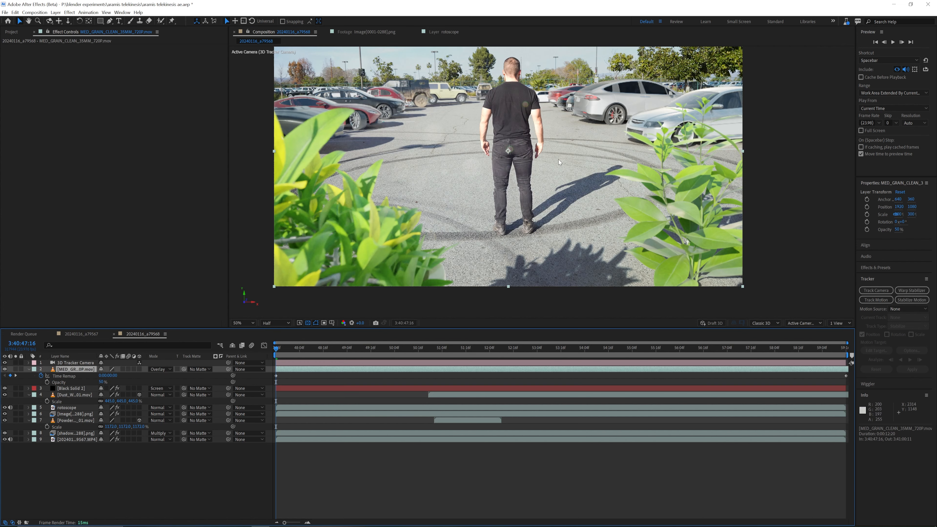
{"action": "key", "text": "ctrl+Down"}
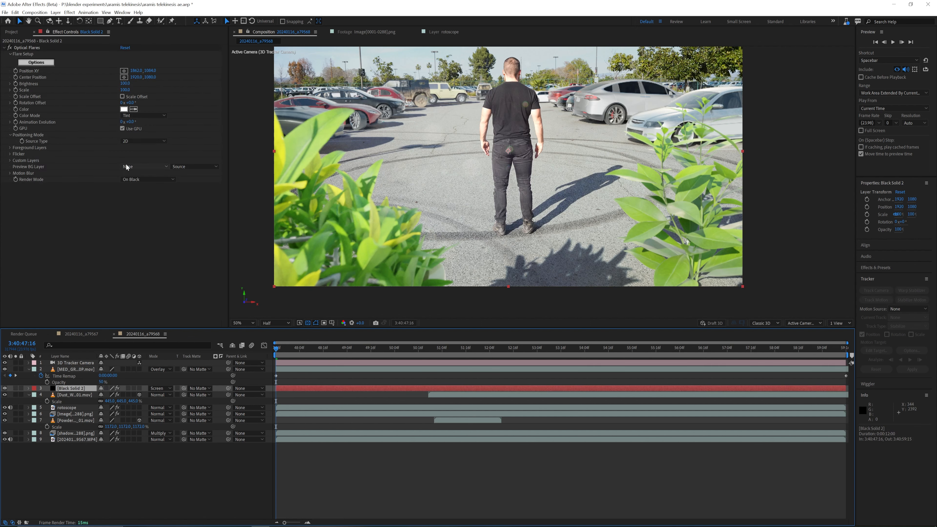
Give the flare a Sharp flicker with speed about 18 and amount about 17, and preview the shot.
{"action": "left_click", "coordinate": [11, 154]}
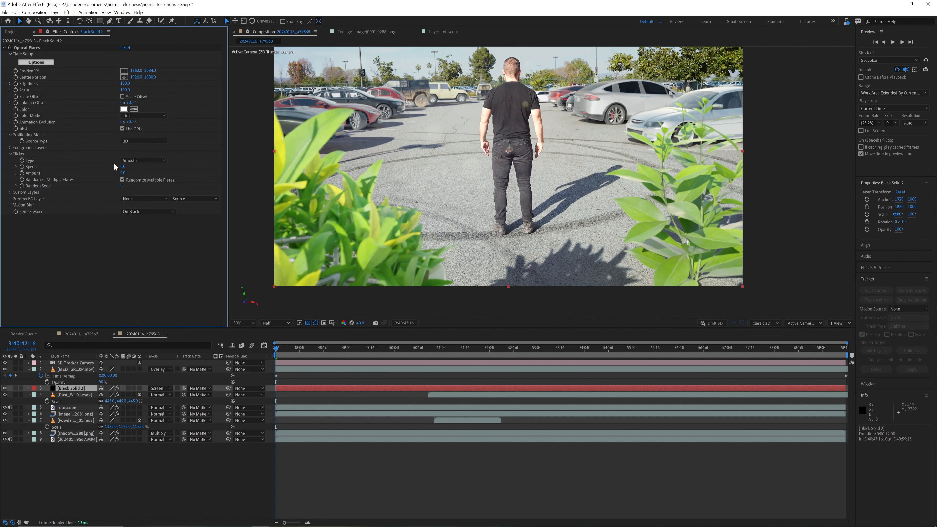
{"action": "key", "text": "space"}
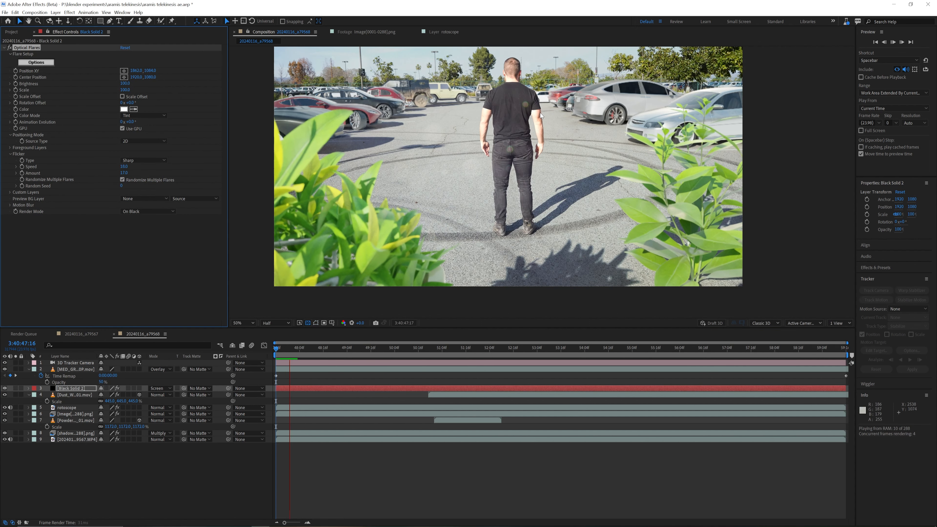
{"action": "key", "text": "space"}
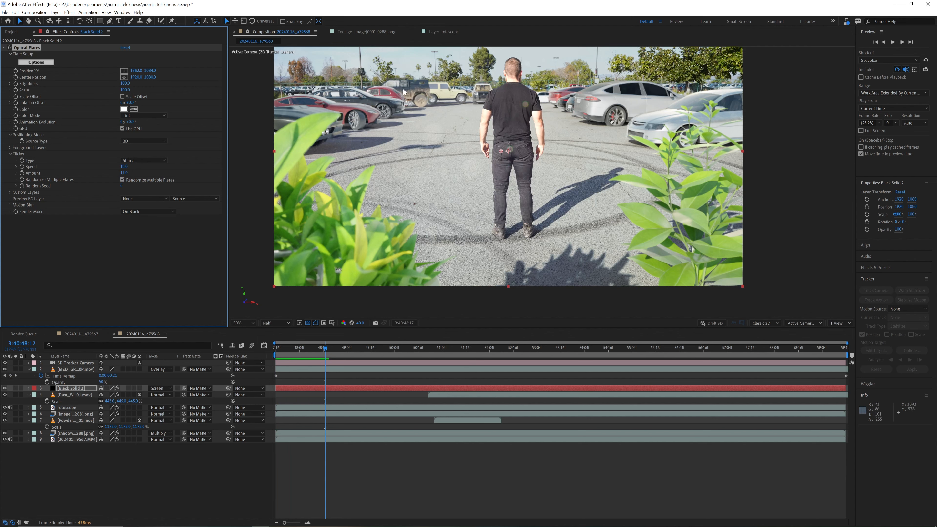
Set the Optical Flares brightness to 50.
{"action": "left_click", "coordinate": [125, 84]}
{"action": "type", "text": "50"}
{"action": "key", "text": "Return"}
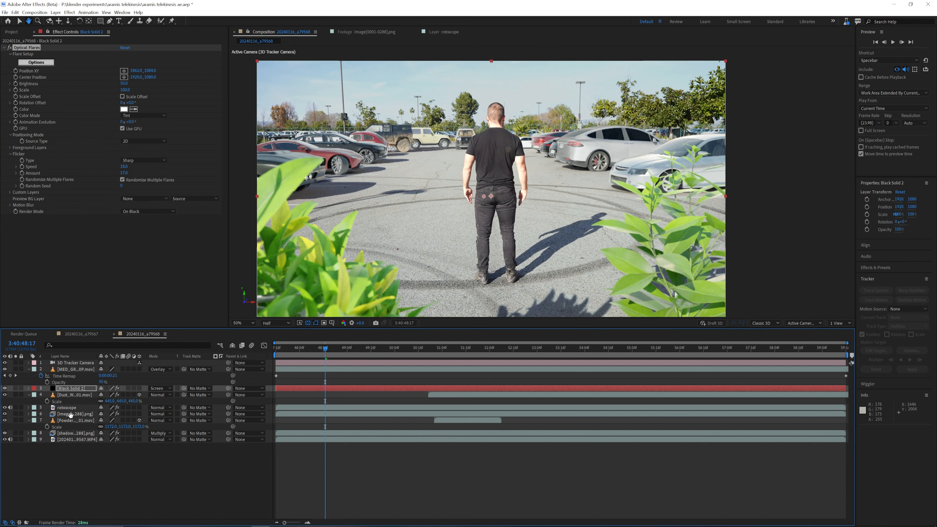
{"action": "key", "text": "v"}
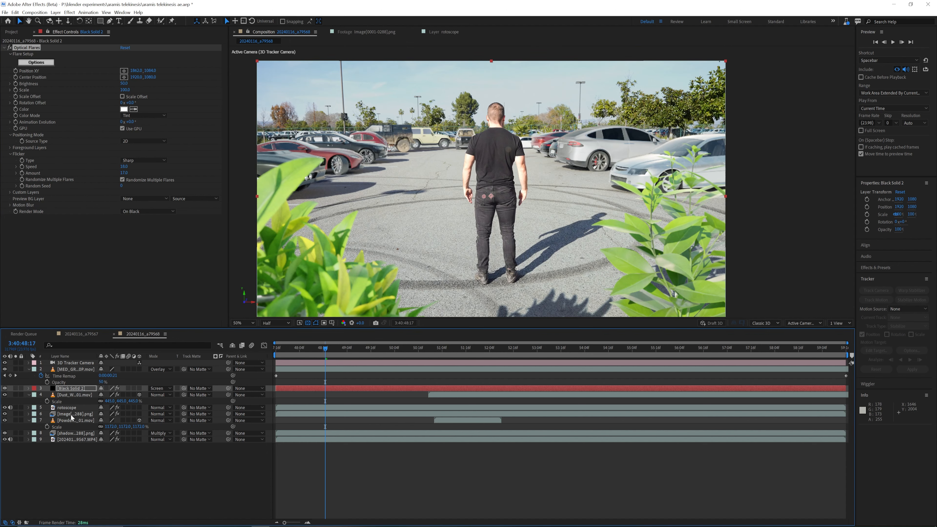
Pull the upper part of the RGB curve down slightly in the Curves effect on the rendered image sequence layer.
{"action": "left_click", "coordinate": [76, 414]}
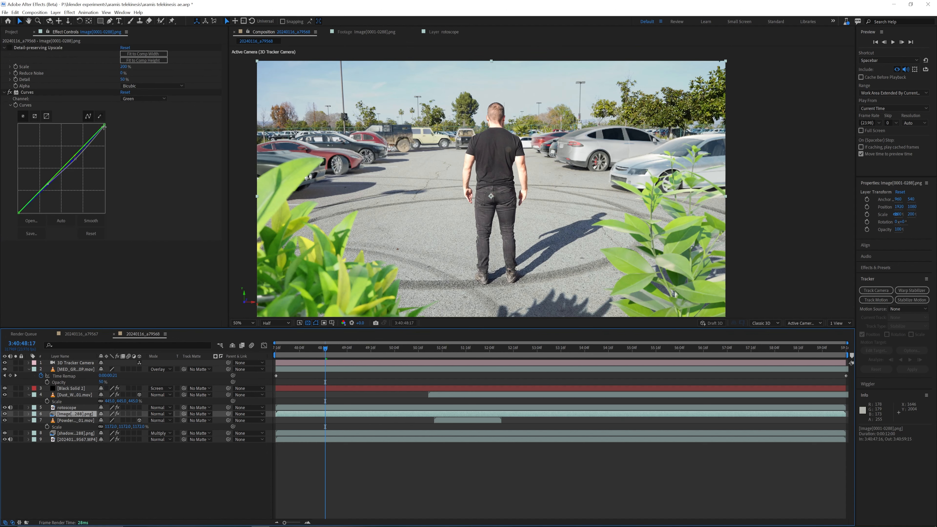
{"action": "mouse_move", "coordinate": [104, 126]}
{"action": "left_mouse_down"}
{"action": "mouse_move", "coordinate": [112, 144]}
{"action": "mouse_move", "coordinate": [122, 122]}
{"action": "left_mouse_up"}
{"action": "left_click", "coordinate": [131, 98]}
{"action": "left_click", "coordinate": [136, 108]}
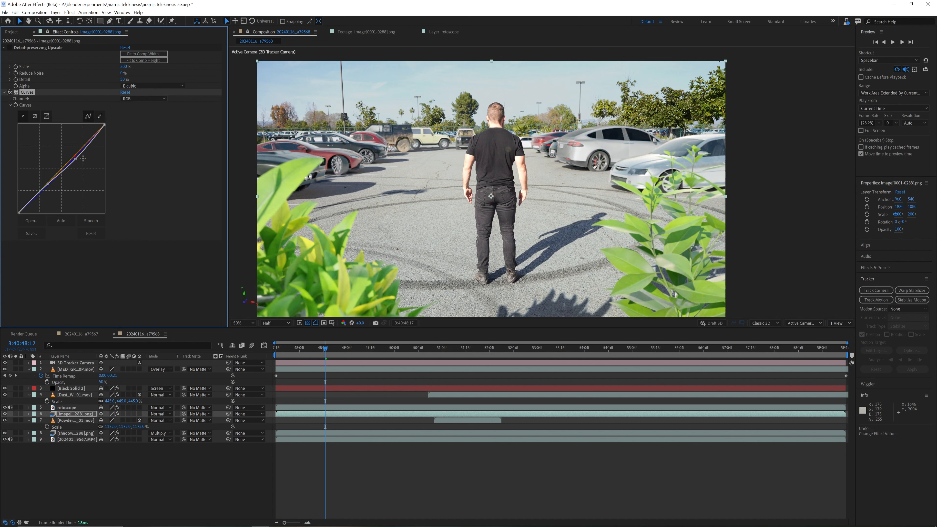
{"action": "left_click_drag", "start_coordinate": [76, 158], "coordinate": [91, 140]}
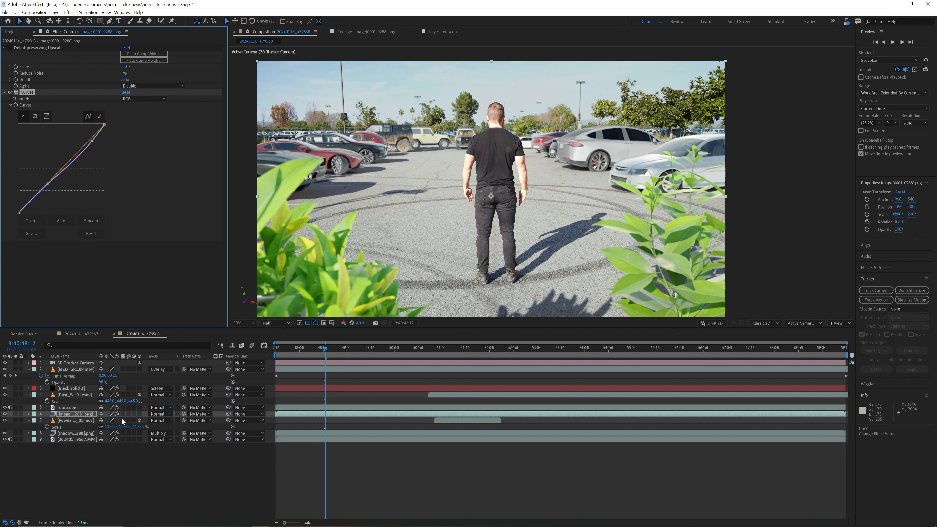
Set the rendered image sequence layer's opacity to 98%.
{"action": "left_click", "coordinate": [85, 416]}
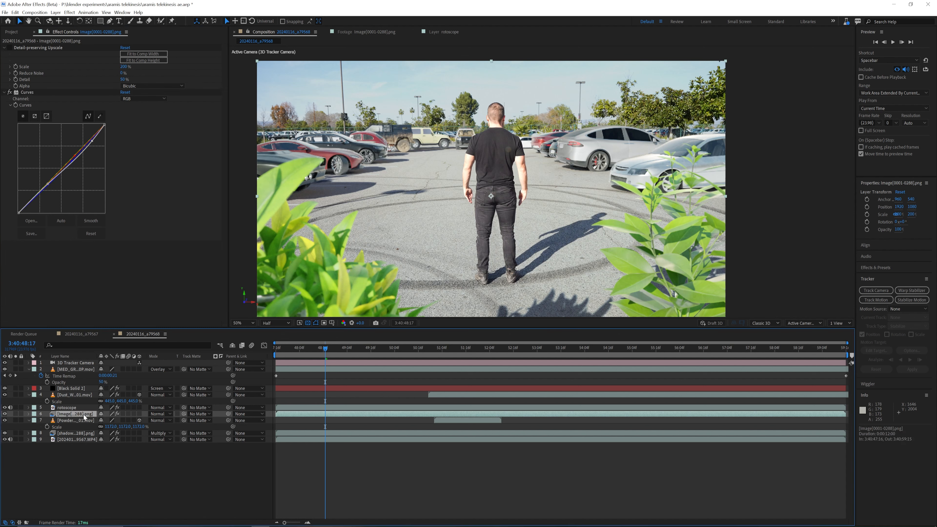
{"action": "key", "text": "t"}
{"action": "left_click", "coordinate": [104, 420]}
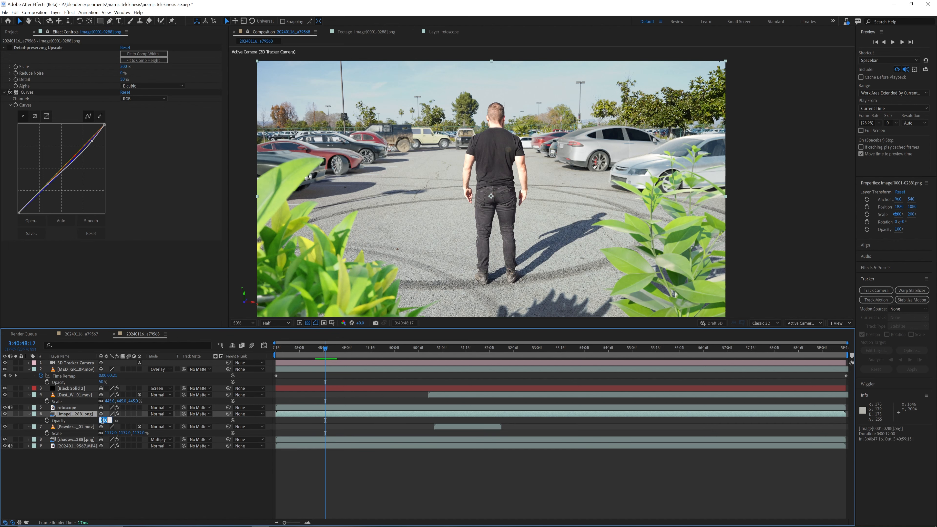
{"action": "type", "text": "98"}
{"action": "key", "text": "Return"}
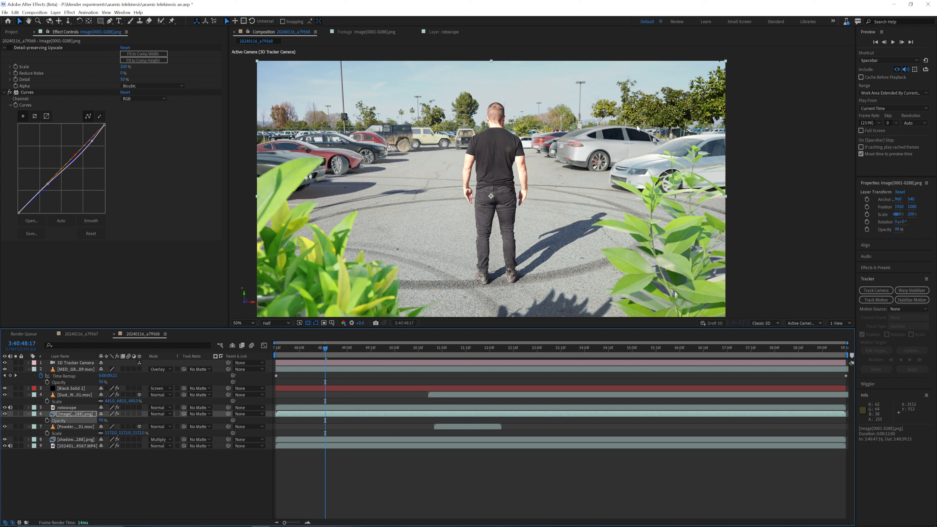
Create an adjustment layer and place it directly below the black solid with the flare.
{"action": "scroll", "coordinate": [510, 188], "scroll_direction": "down", "scroll_amount": 2}
{"action": "scroll", "coordinate": [509, 188], "scroll_direction": "up", "scroll_amount": 1}
{"action": "left_click", "coordinate": [482, 214]}
{"action": "left_click", "coordinate": [55, 12]}
{"action": "mouse_move", "coordinate": [68, 22]}
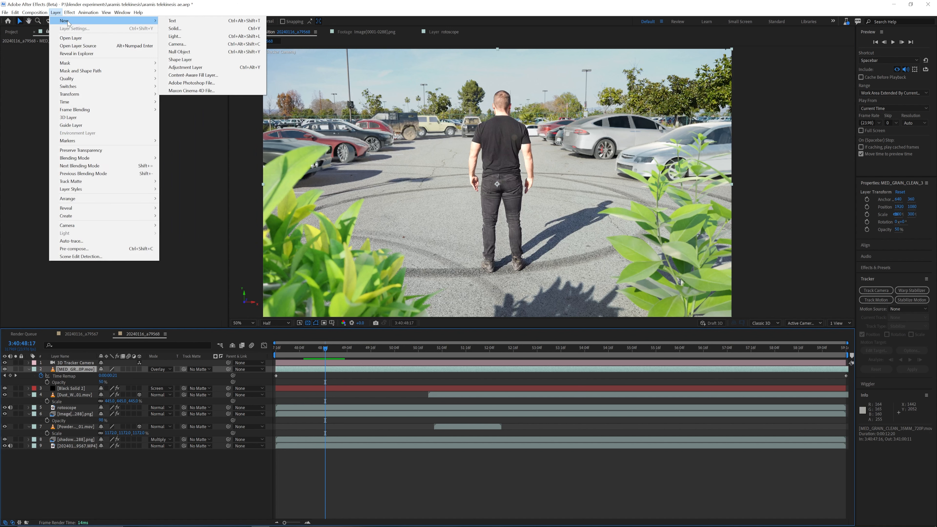
{"action": "left_click", "coordinate": [190, 67]}
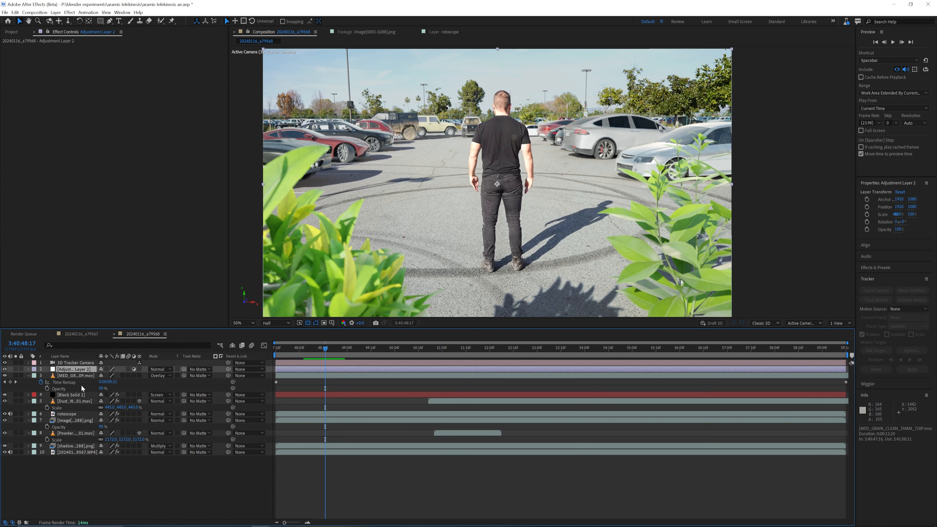
{"action": "left_click_drag", "start_coordinate": [70, 369], "coordinate": [69, 402]}
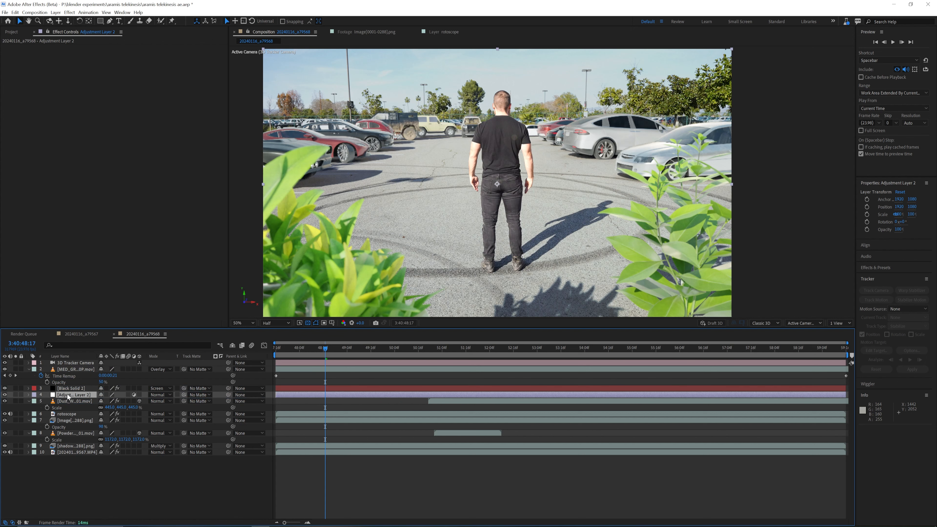
Apply the Lumetri Color effect to the adjustment layer.
{"action": "left_click", "coordinate": [70, 390]}
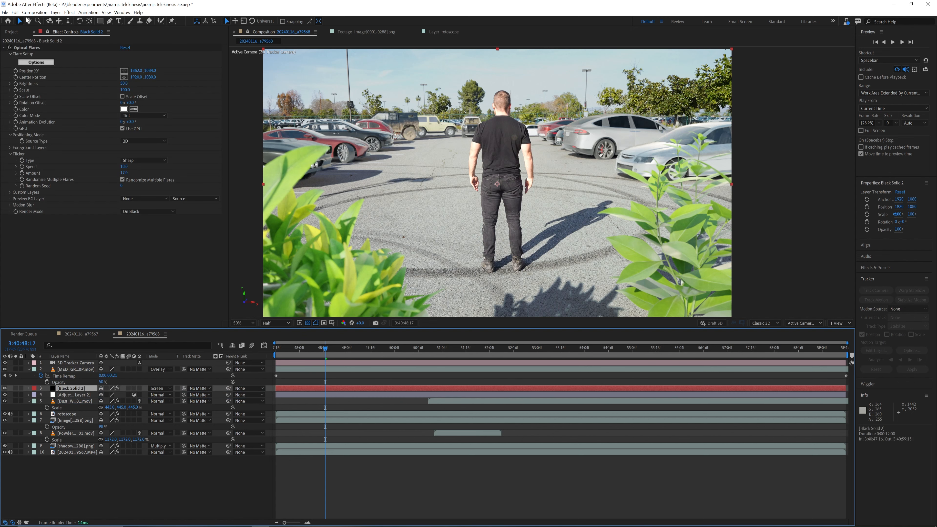
{"action": "left_click", "coordinate": [73, 395]}
{"action": "right_click", "coordinate": [306, 394]}
{"action": "mouse_move", "coordinate": [335, 292]}
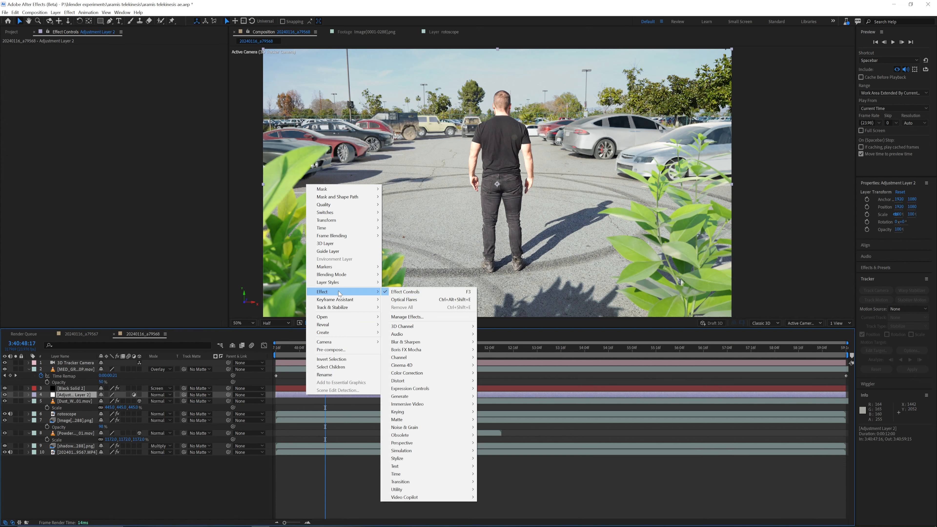
{"action": "mouse_move", "coordinate": [425, 365]}
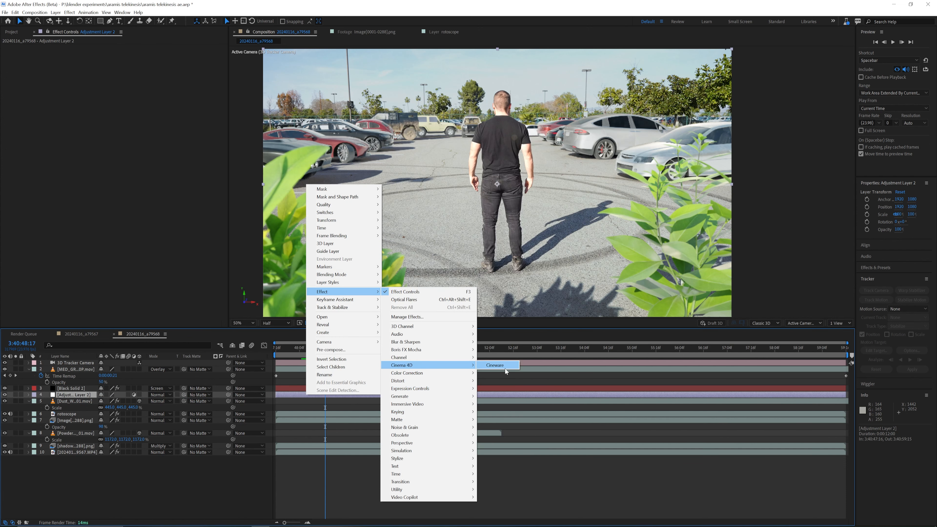
{"action": "left_click", "coordinate": [505, 272]}
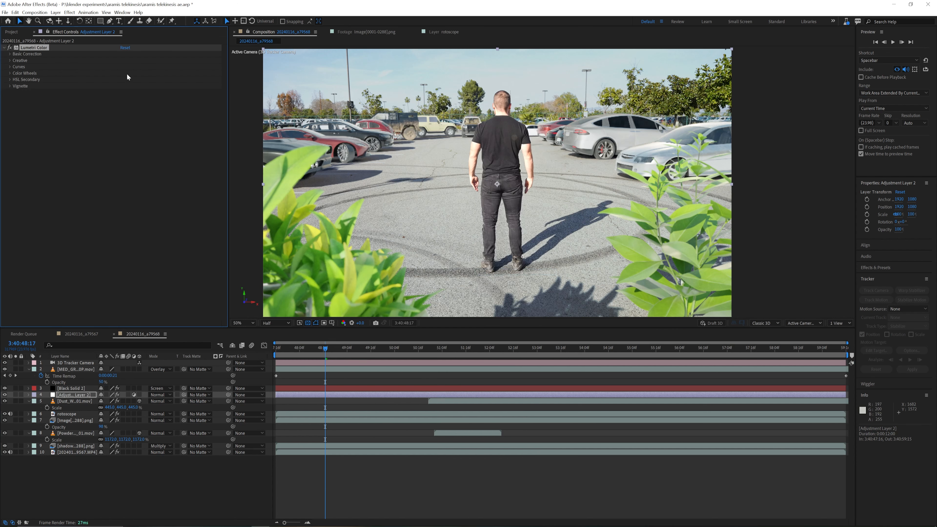
Grade the adjustment layer with exposure 0.2, contrast 19, highlights -9 and blacks -7, and add a vignette of about -0.5.
{"action": "left_click", "coordinate": [11, 54]}
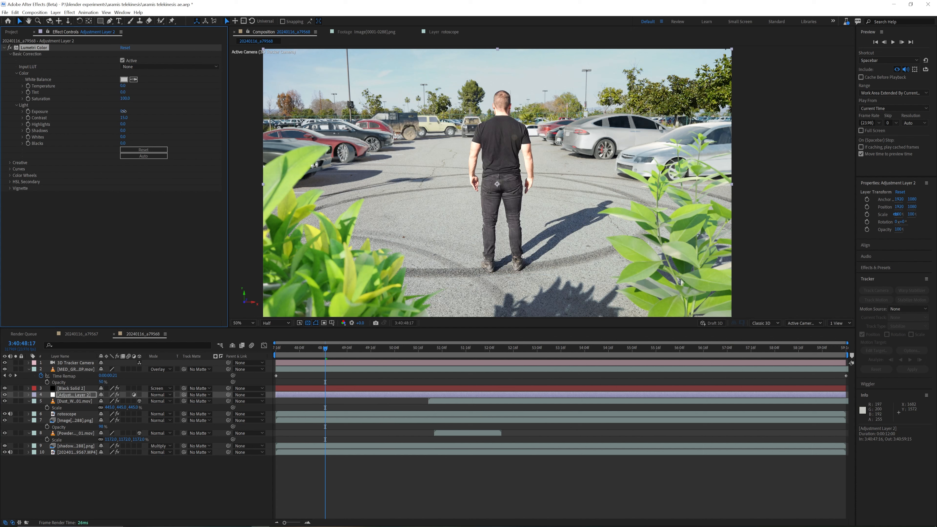
{"action": "left_click_drag", "start_coordinate": [123, 124], "coordinate": [117, 123]}
{"action": "left_click_drag", "start_coordinate": [122, 137], "coordinate": [119, 141]}
{"action": "left_click", "coordinate": [10, 188]}
{"action": "left_click_drag", "start_coordinate": [123, 201], "coordinate": [112, 198]}
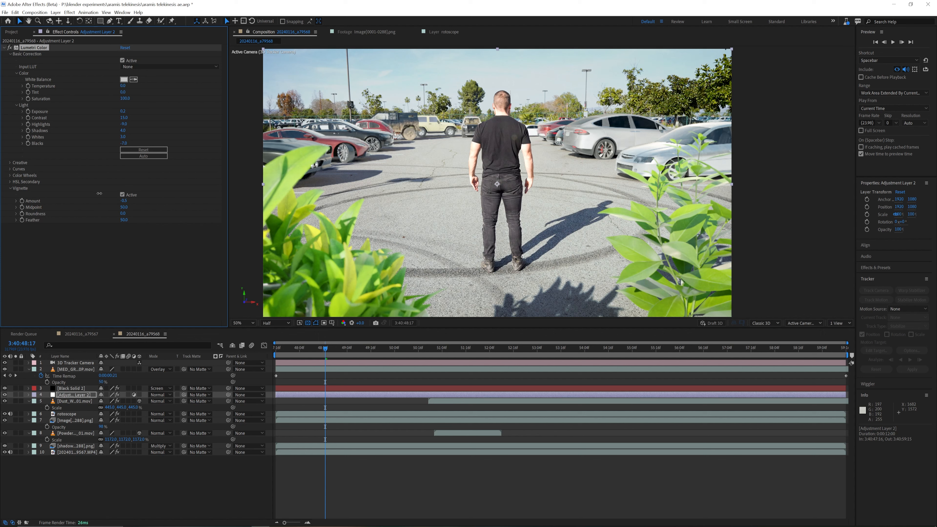
Refine the adjustment layer's Lumetri grade with a vignette amount of -0.4 and lower midpoint, raised vibrance and slightly reduced creative saturation.
{"action": "left_click_drag", "start_coordinate": [123, 208], "coordinate": [105, 206]}
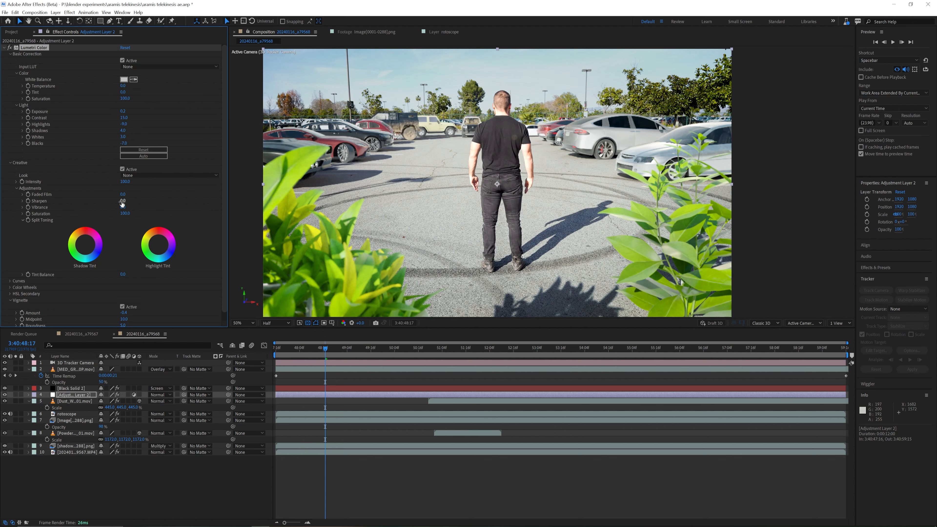
{"action": "left_click_drag", "start_coordinate": [125, 202], "coordinate": [135, 209]}
{"action": "left_click", "coordinate": [398, 481]}
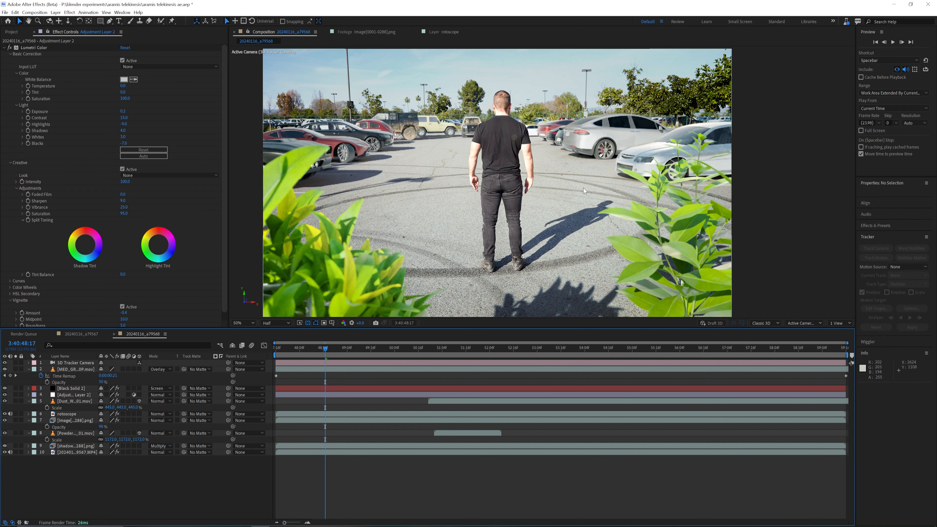
Set the scale of both the shadow sequence layer and the rendered image sequence layer to 100%.
{"action": "left_click", "coordinate": [70, 446]}
{"action": "key", "text": "s"}
{"action": "left_click", "coordinate": [67, 421]}
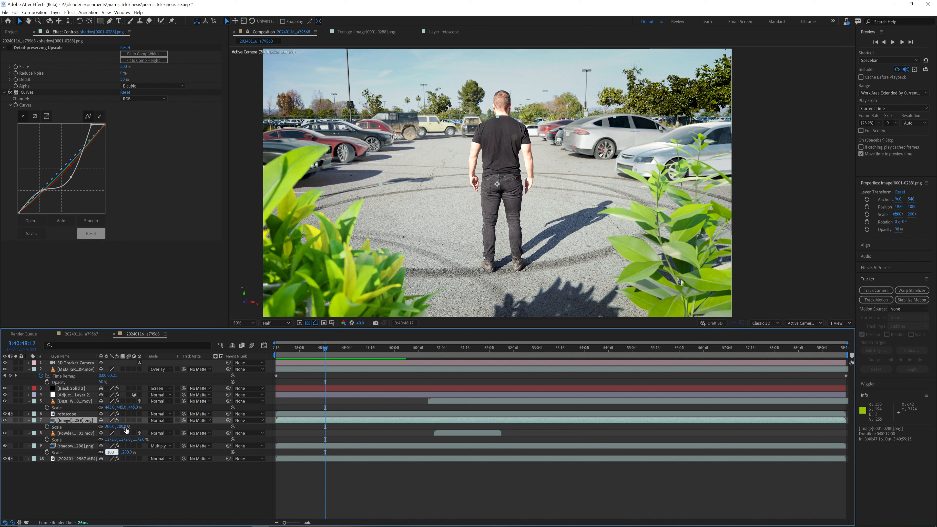
{"action": "type", "text": "100"}
{"action": "key", "text": "Return"}
{"action": "type", "text": "100"}
{"action": "key", "text": "Return"}
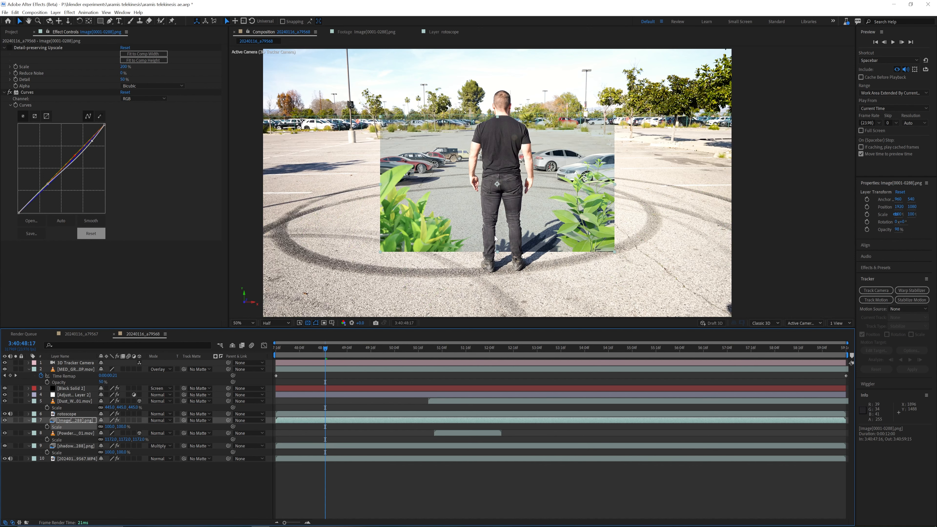
Enable the Detail-preserving Upscale effect on the image and shadow sequence layers, and set the preview resolution to Full.
{"action": "left_click", "coordinate": [10, 47]}
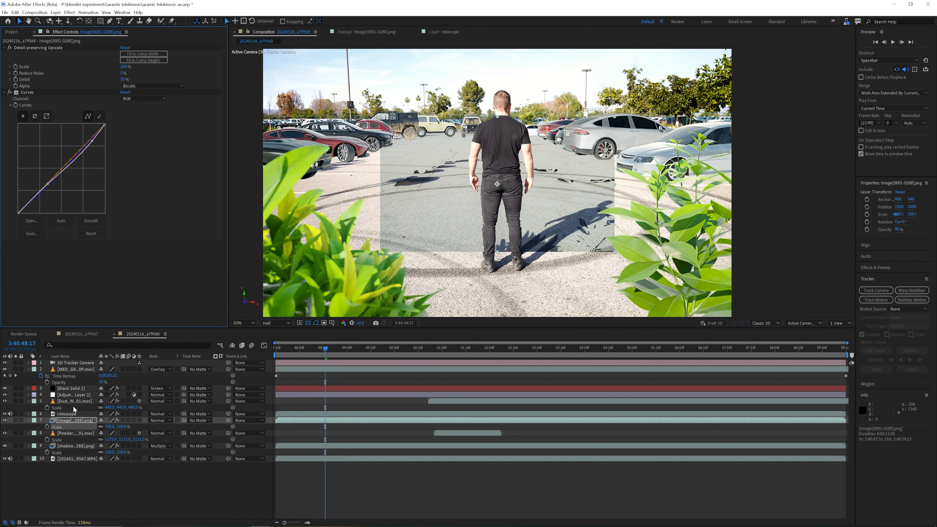
{"action": "left_click", "coordinate": [73, 447]}
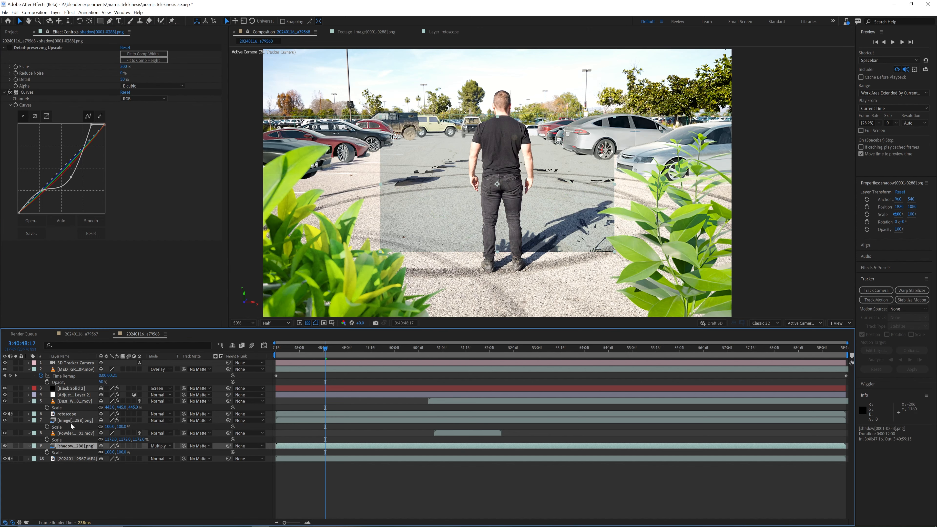
{"action": "left_click", "coordinate": [10, 48]}
{"action": "left_click", "coordinate": [276, 323]}
{"action": "left_click", "coordinate": [272, 338]}
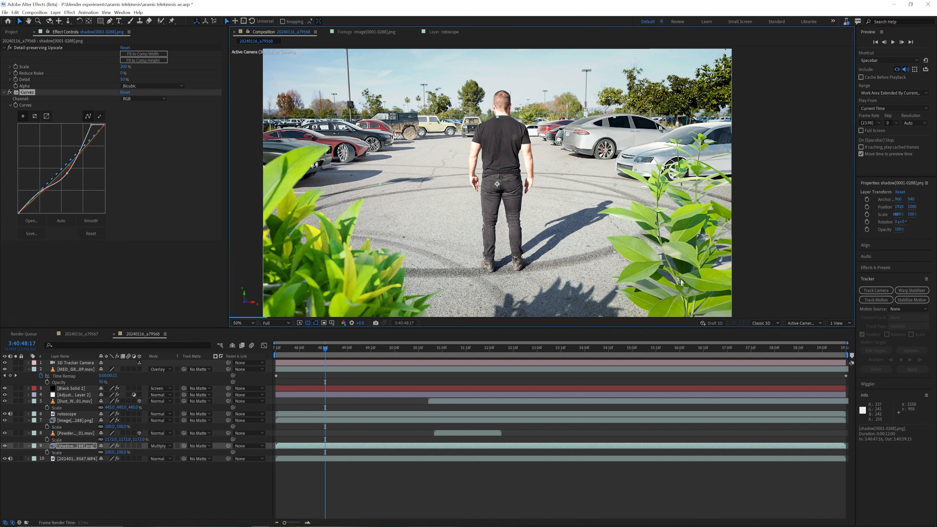